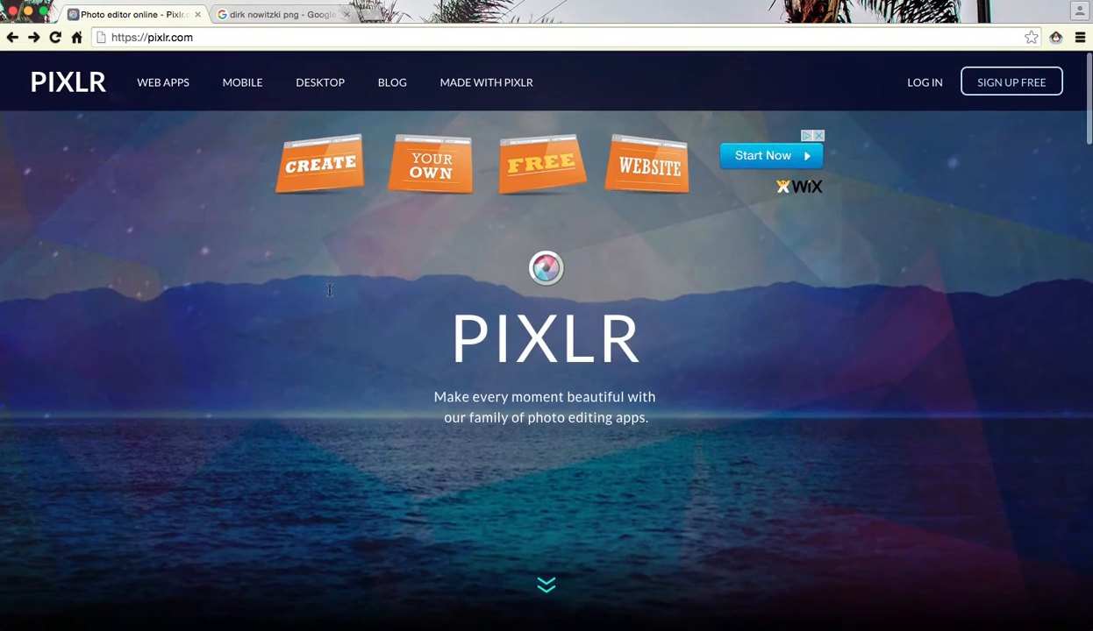
Step: Launch the Pixlr Editor web app from the Pixlr home page
scroll(491, 328, down, 5)
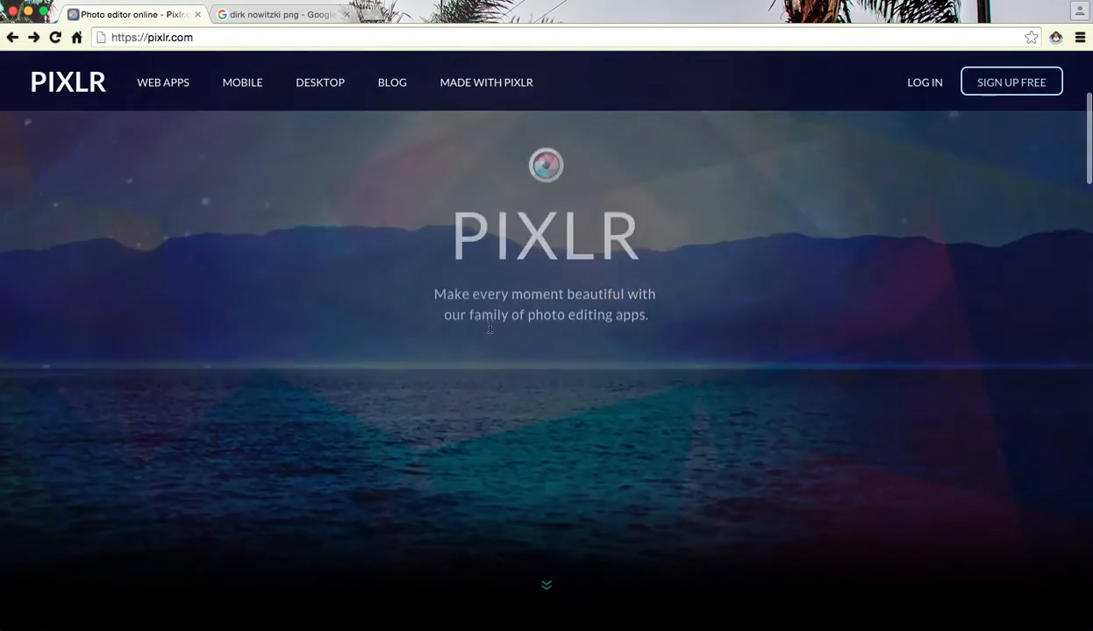
scroll(491, 326, up, 2)
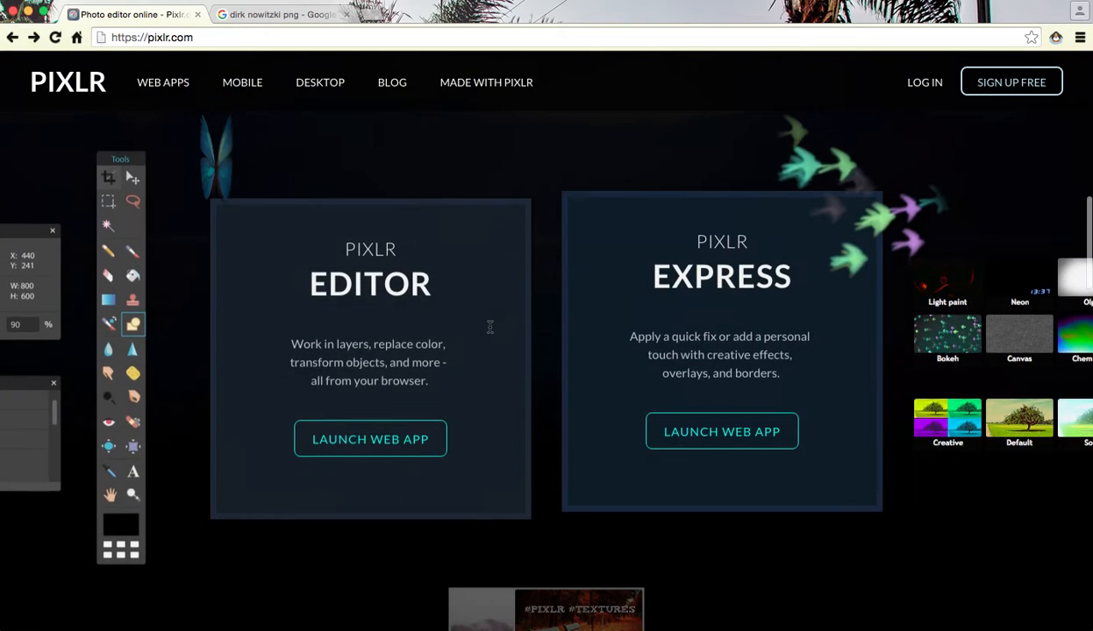
click(380, 447)
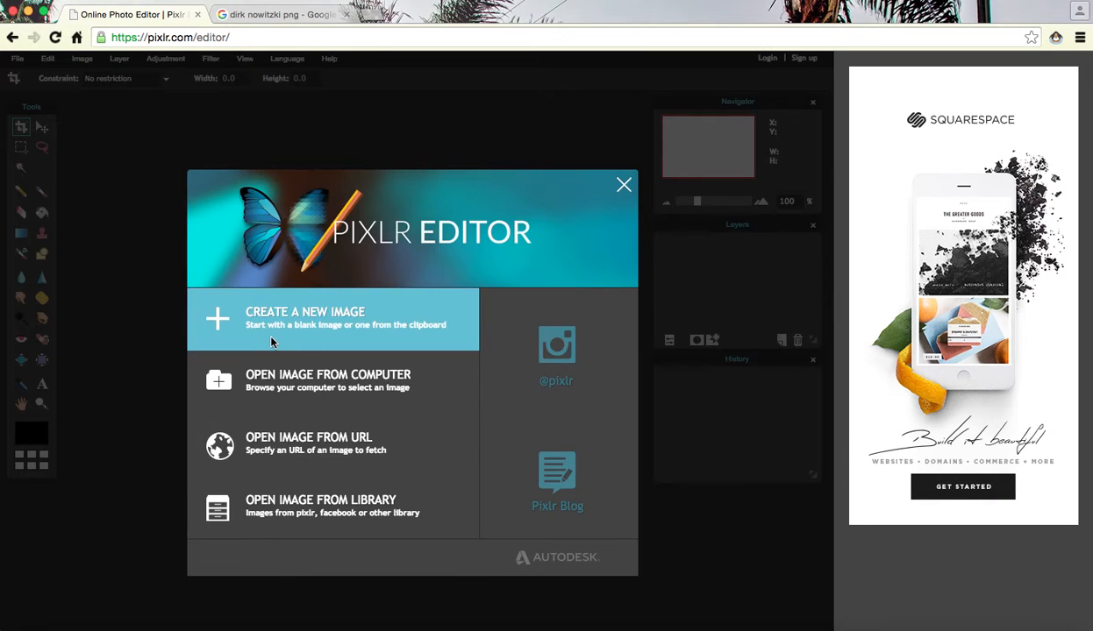
Step: Create a new transparent 500 x 500 px image and enlarge its document window around the canvas
click(272, 342)
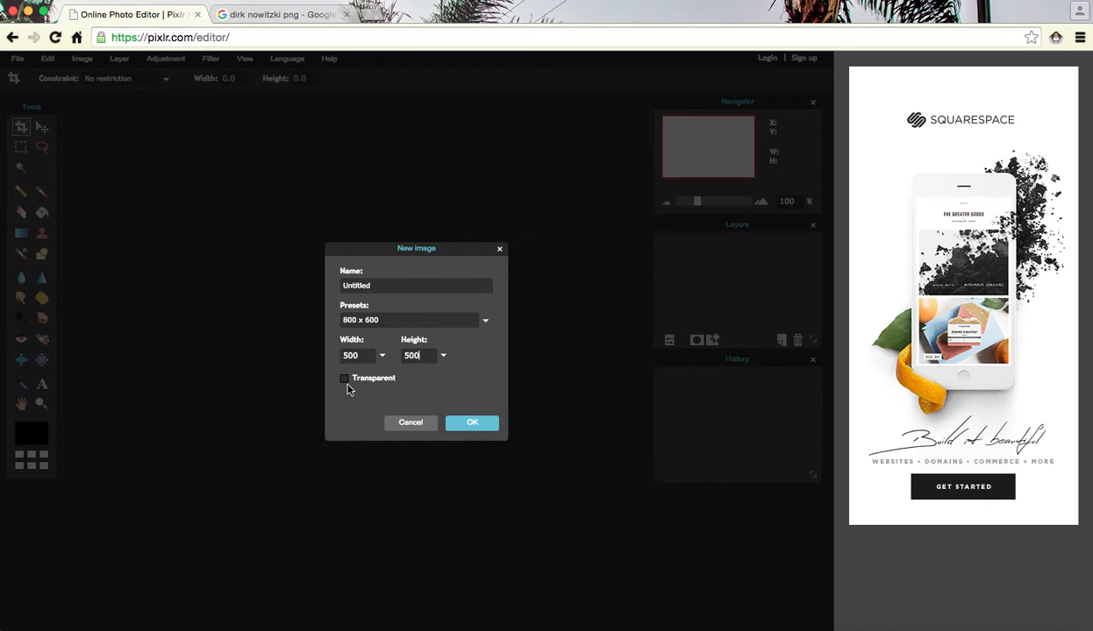
click(474, 423)
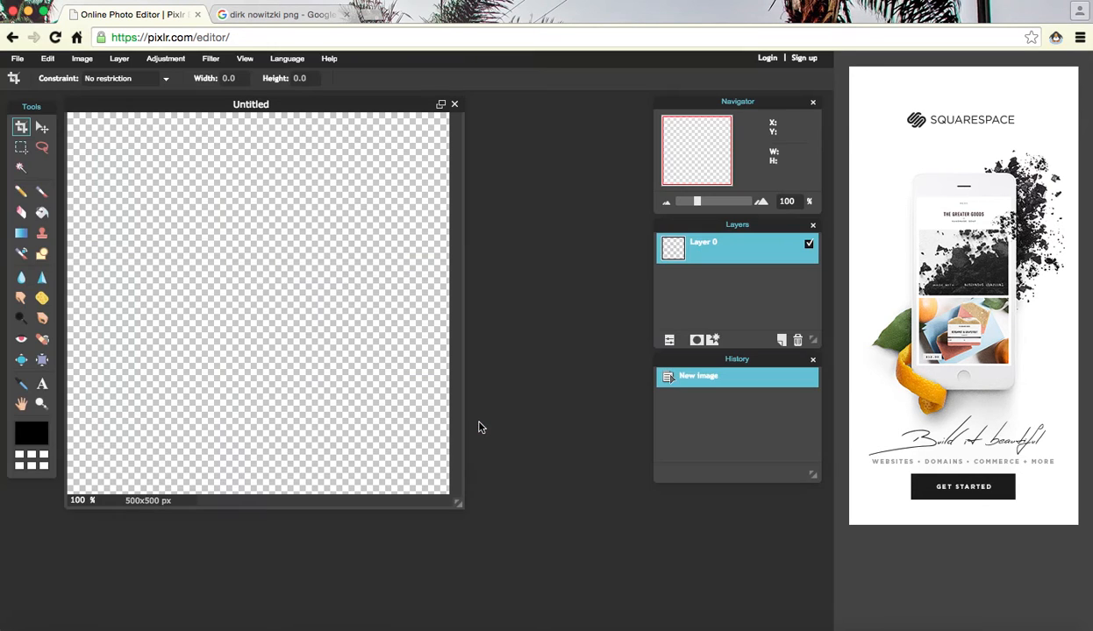
drag(458, 507, 639, 611)
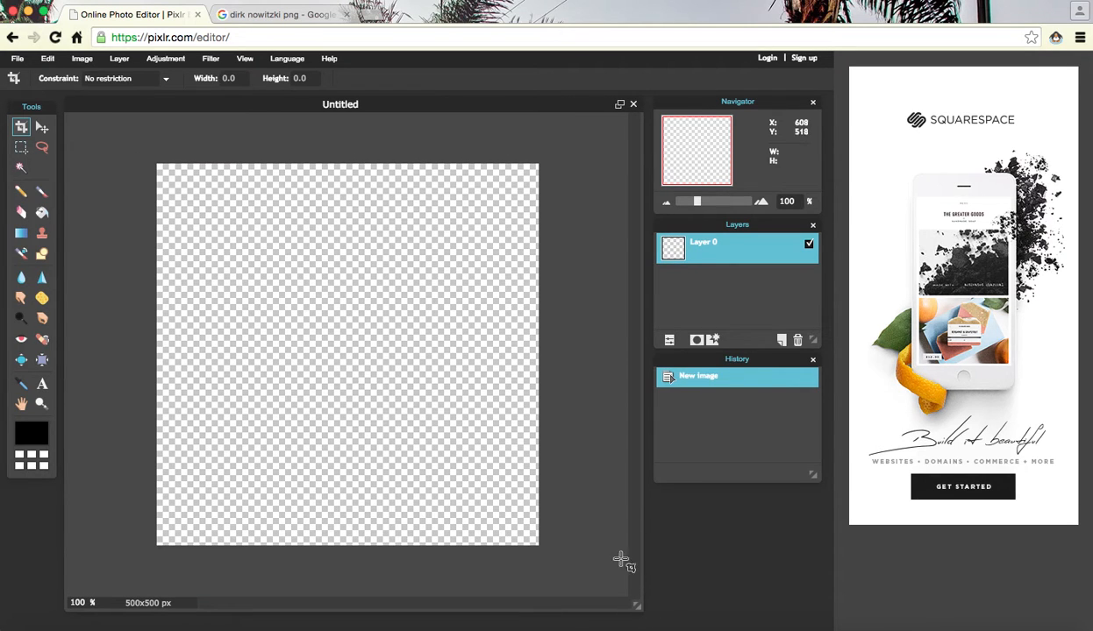
Step: Switch to the Google image results for "dirk nowitzki png" and copy the image URL of the 400 × 400 white-jersey shooting picture
click(260, 15)
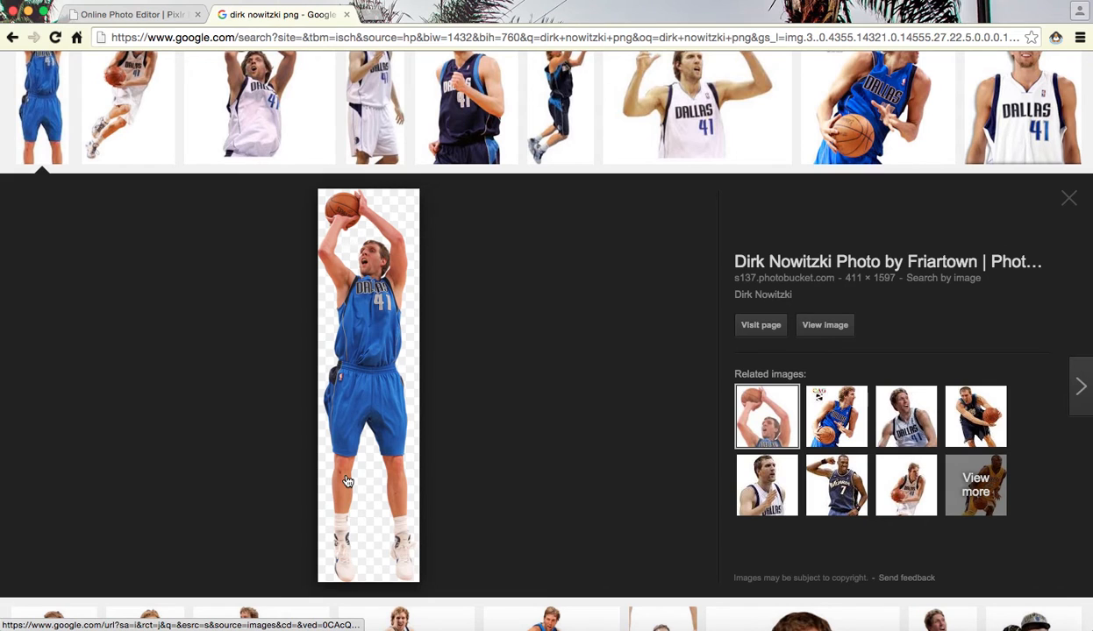
scroll(347, 481, up, 3)
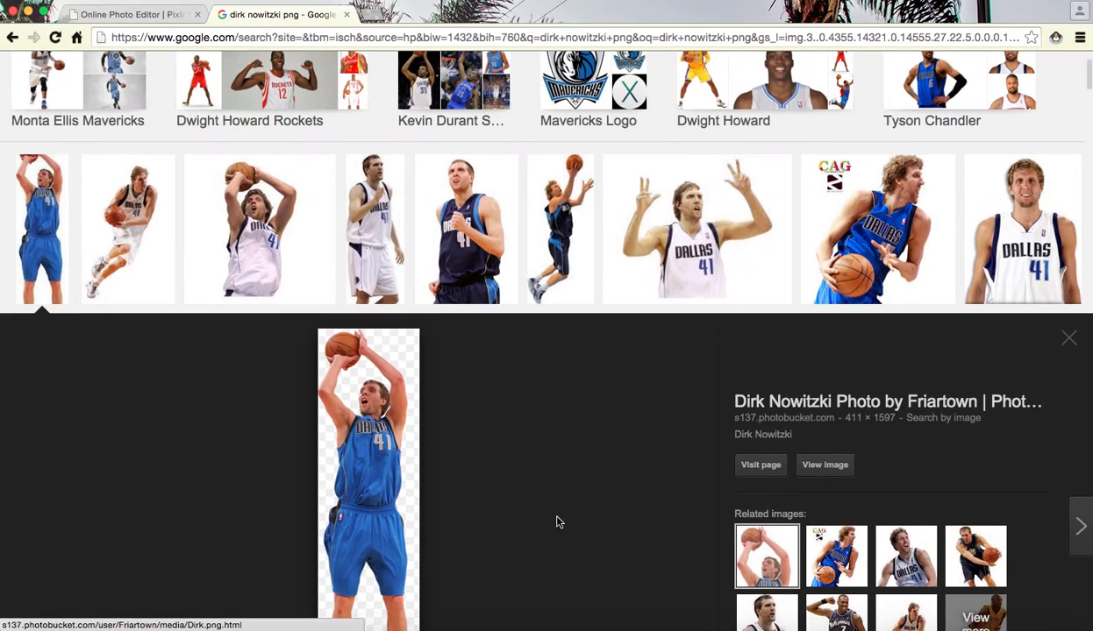
scroll(561, 523, down, 7)
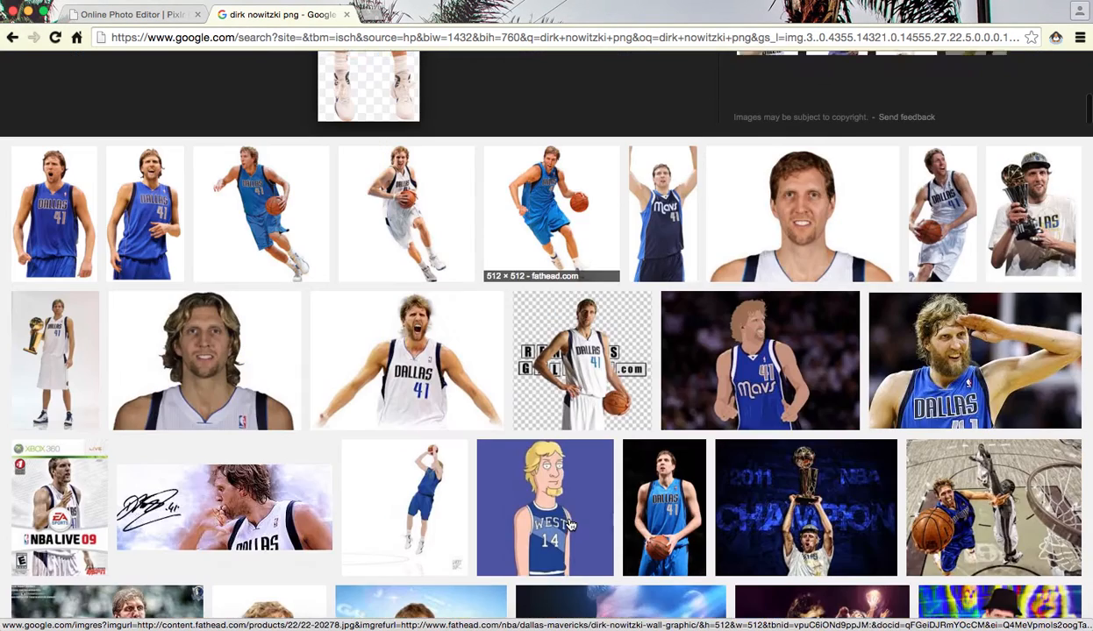
scroll(568, 523, up, 2)
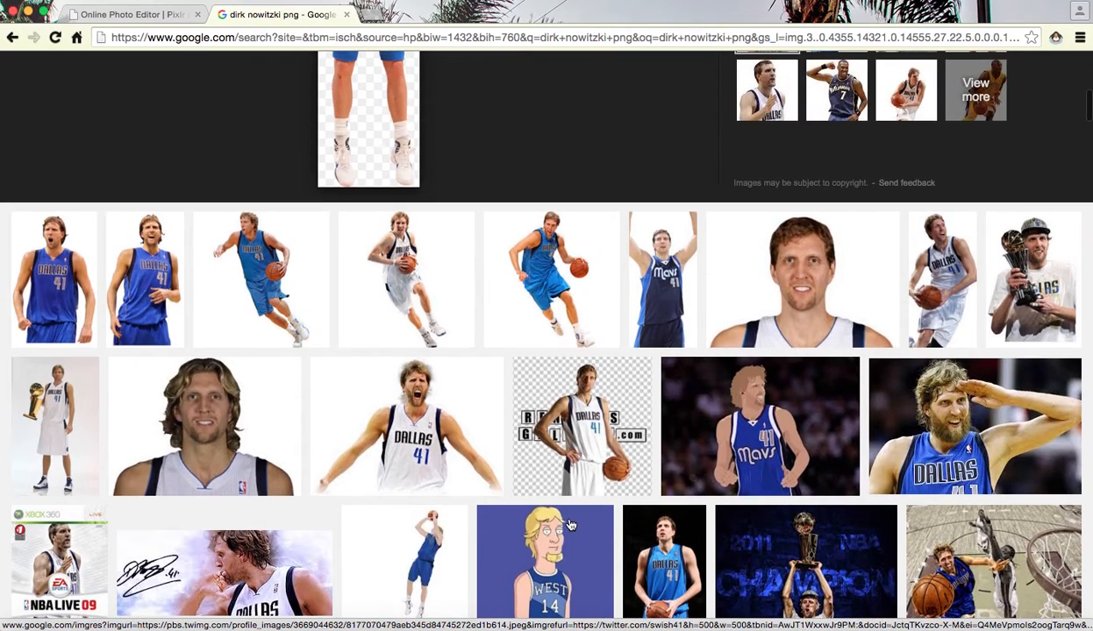
scroll(568, 523, up, 8)
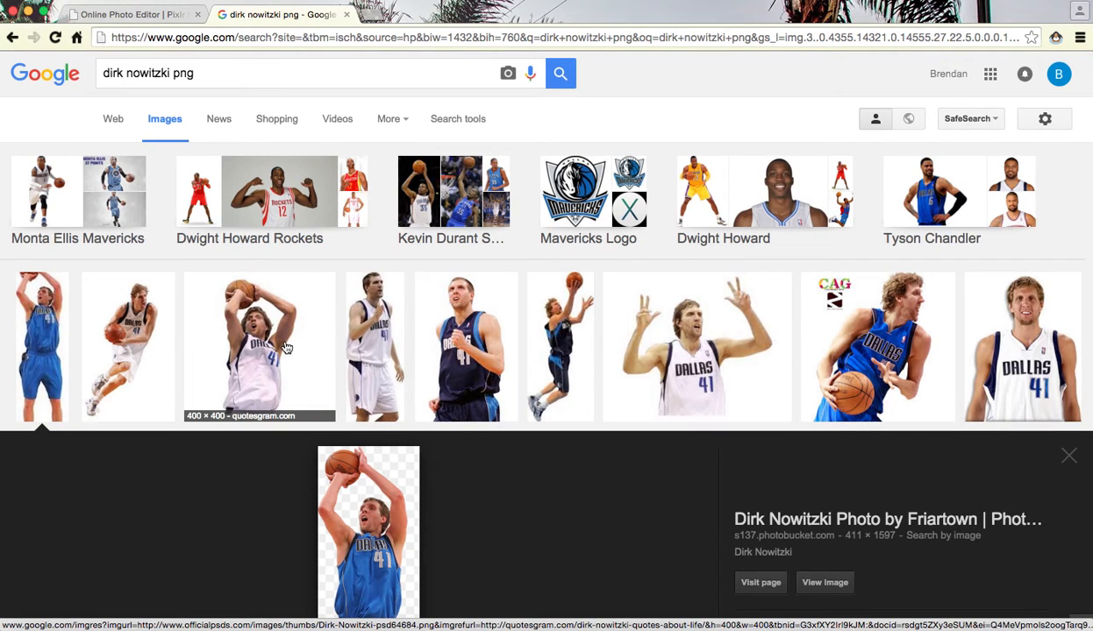
click(286, 347)
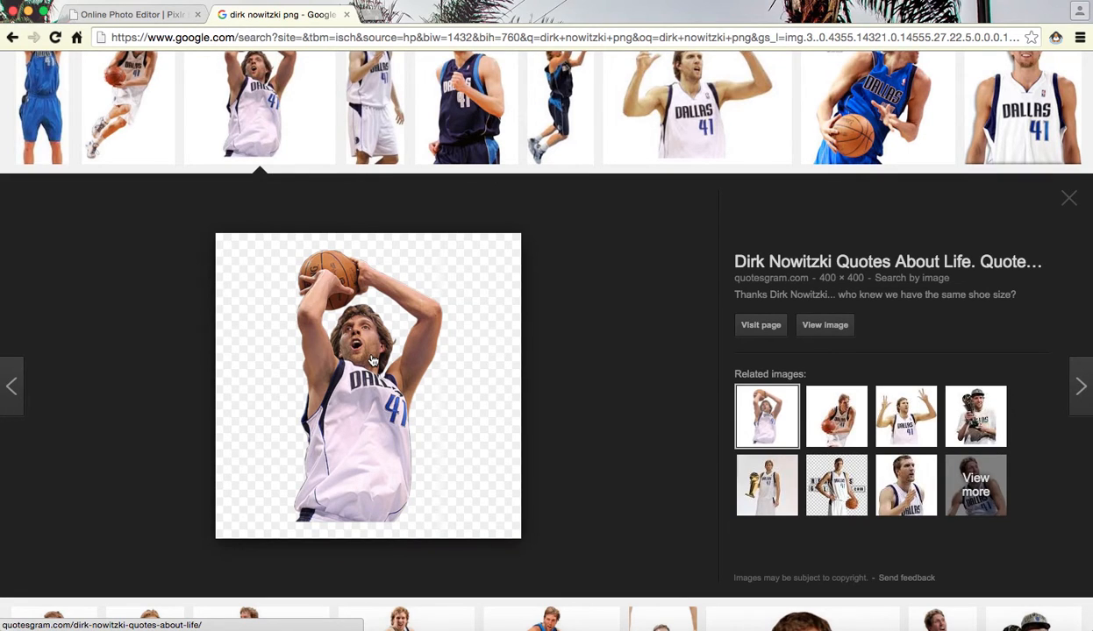
right_click(372, 361)
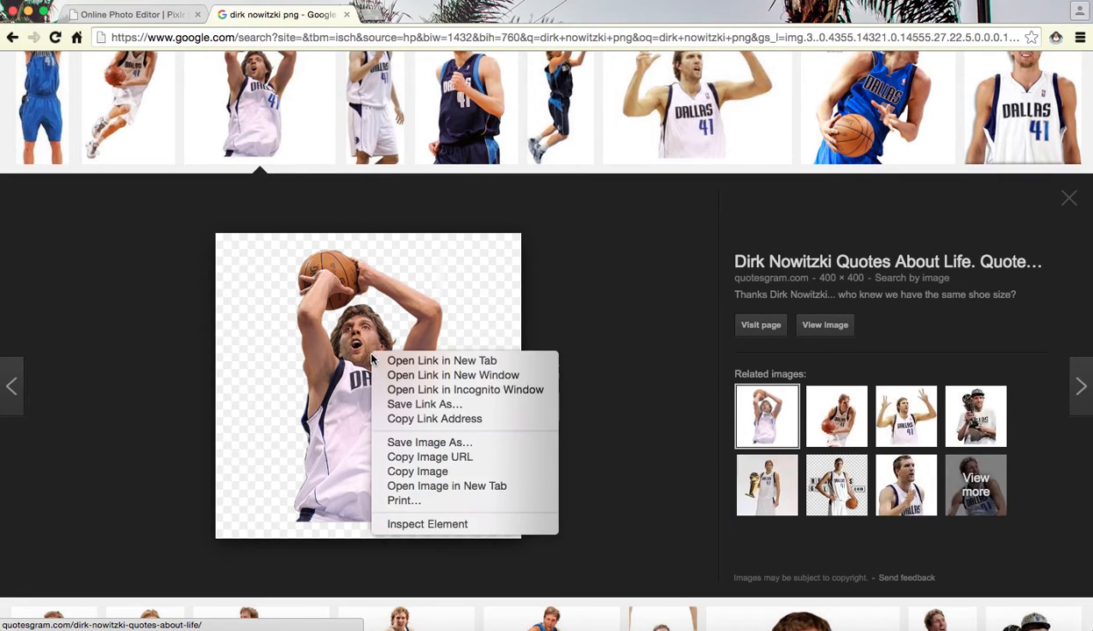
click(411, 457)
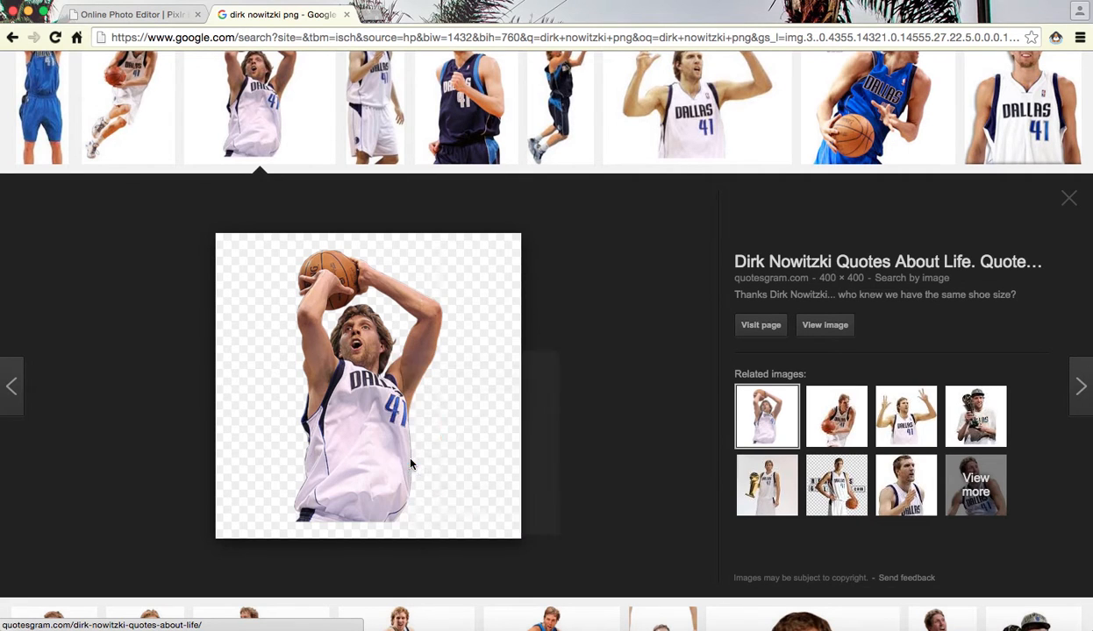
Step: Return to Pixlr Editor and open the player picture from the copied image URL
click(168, 18)
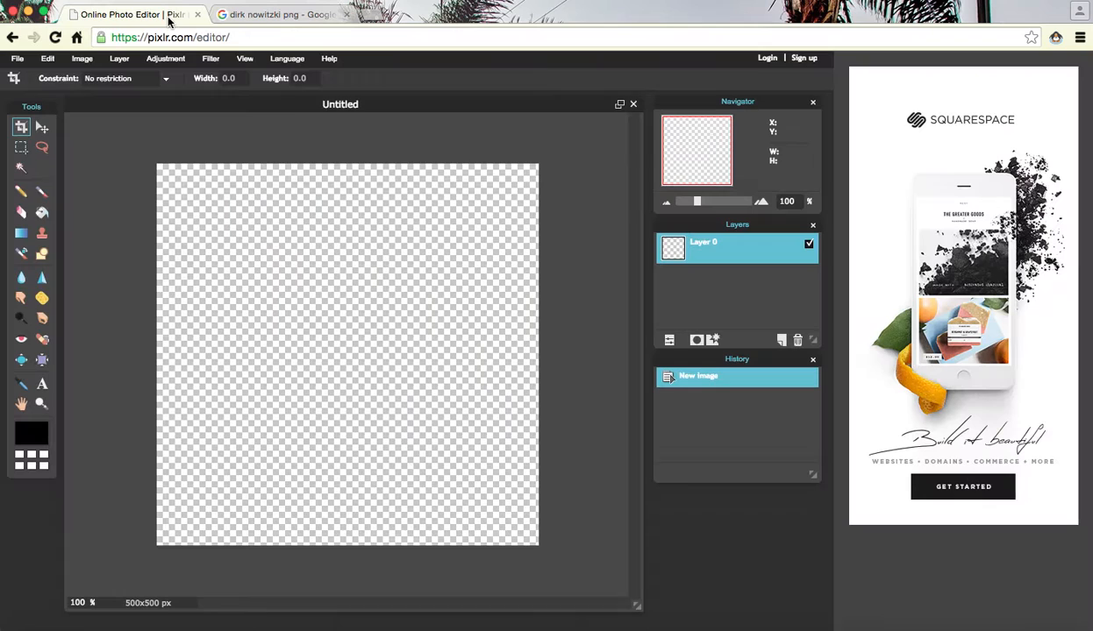
click(17, 57)
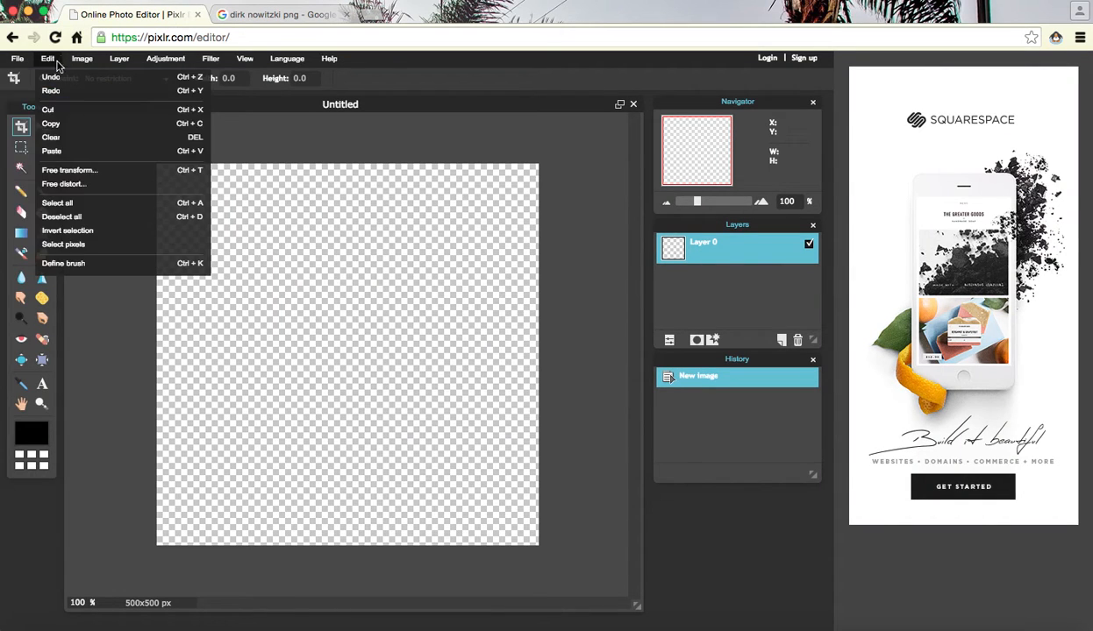
click(35, 109)
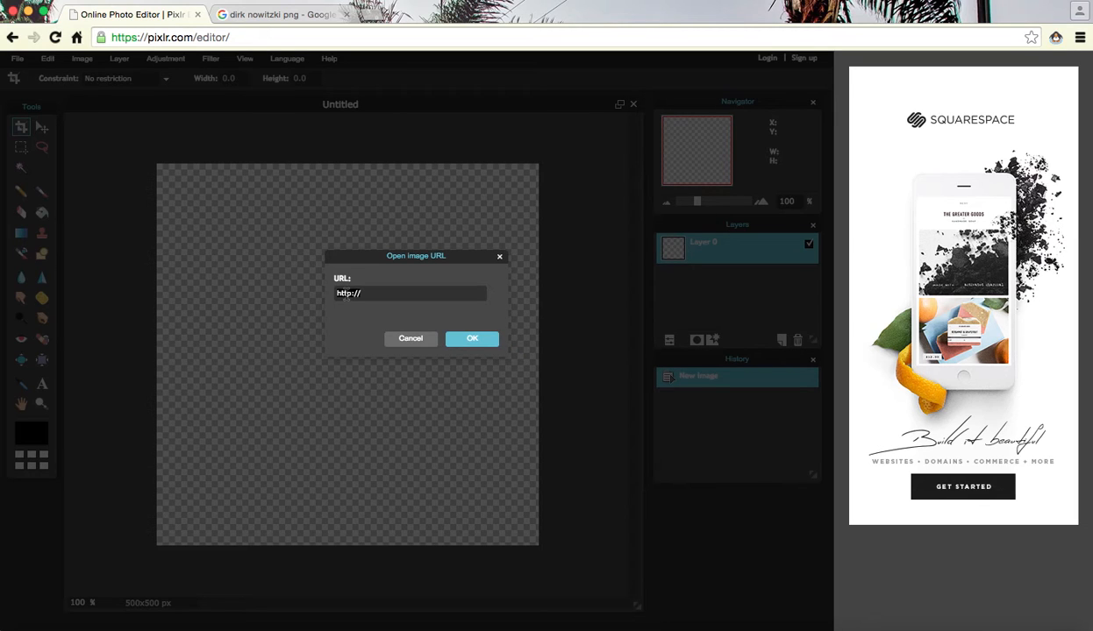
key(super+v)
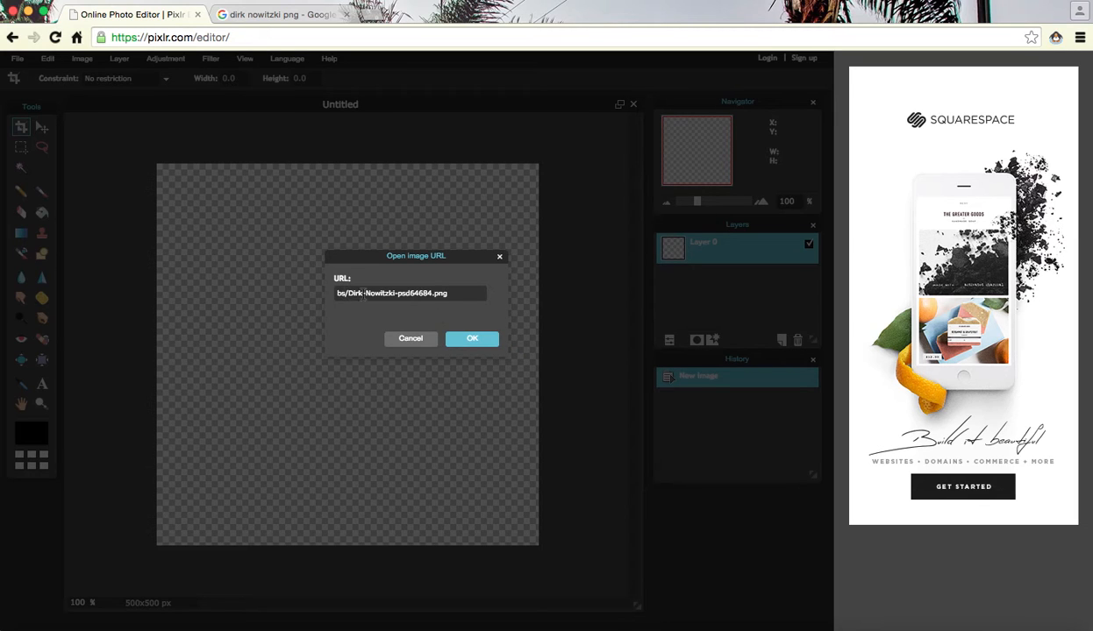
click(490, 348)
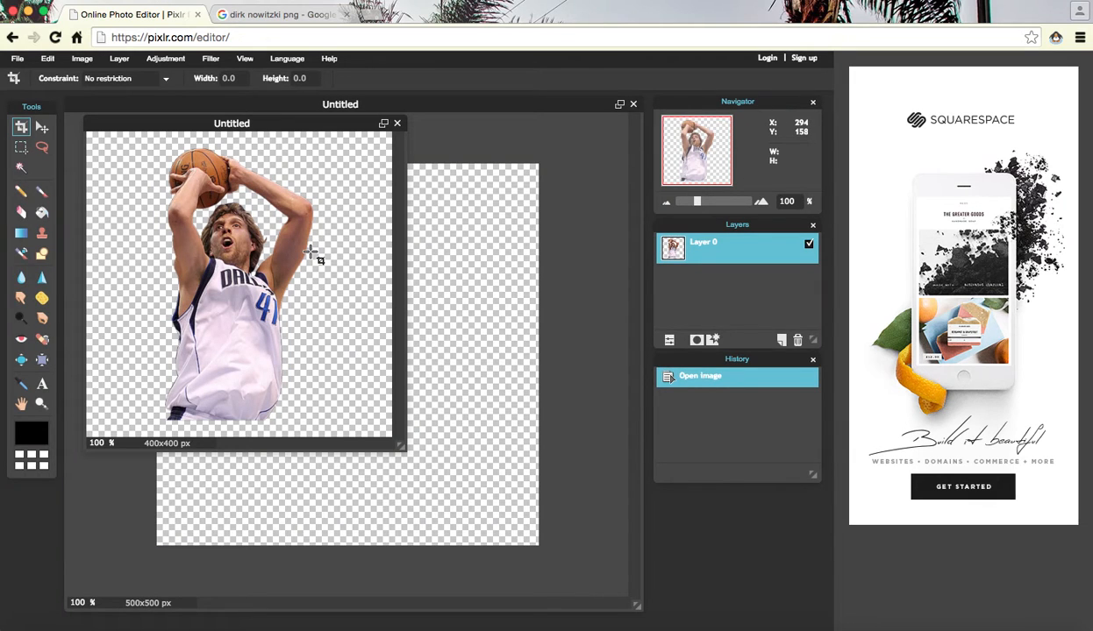
Step: Copy the entire player picture into the 500 x 500 px document as a new layer and move it to the canvas's lower-left corner
key(super+a)
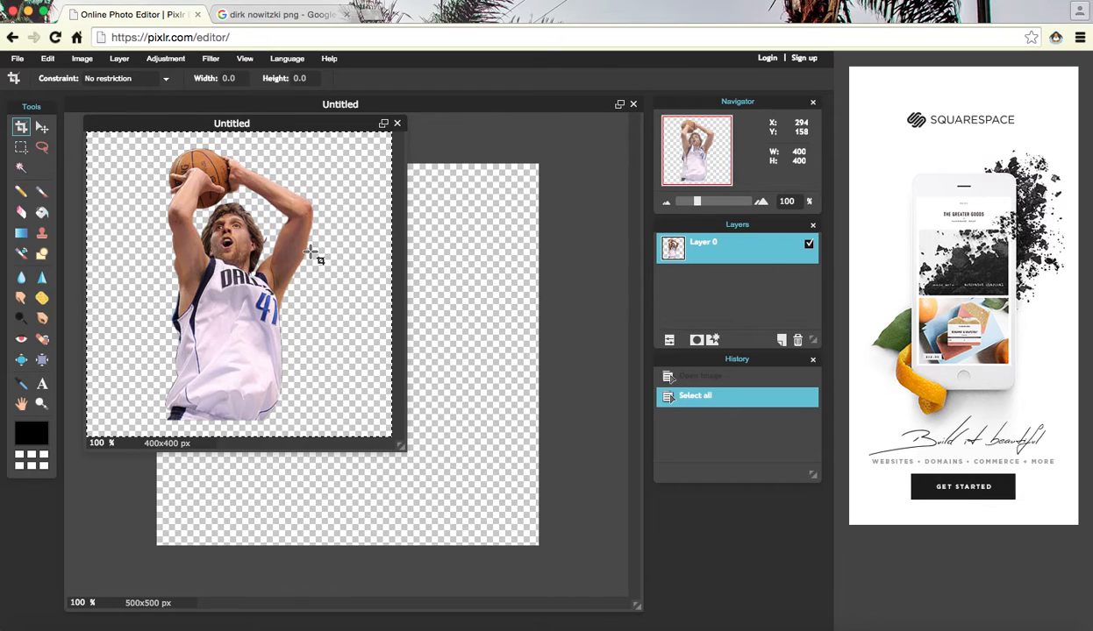
key(super+c)
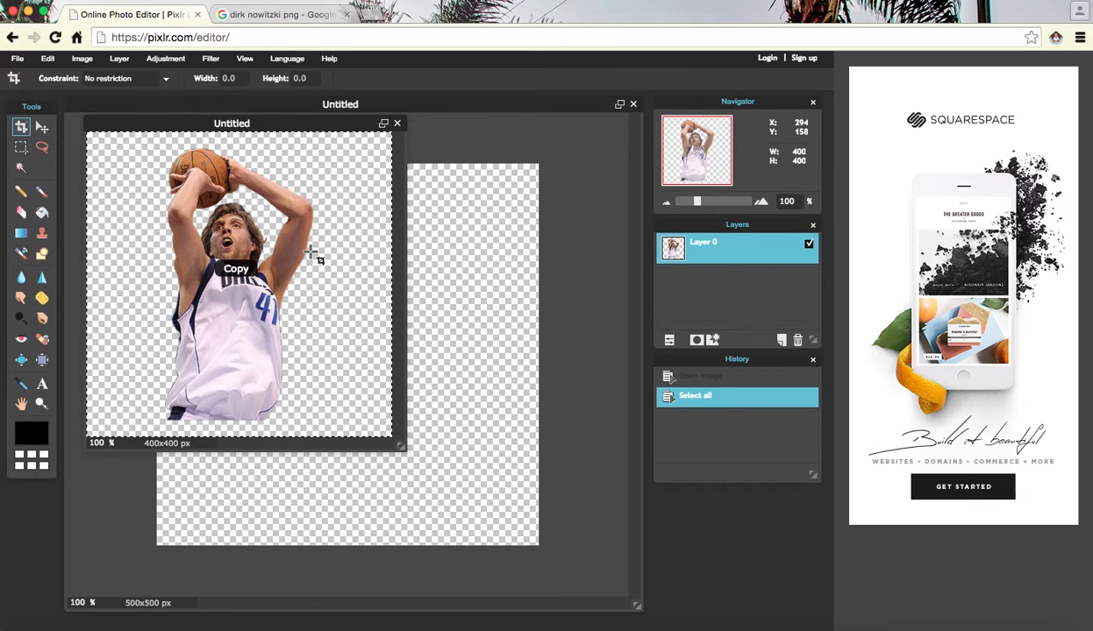
click(429, 281)
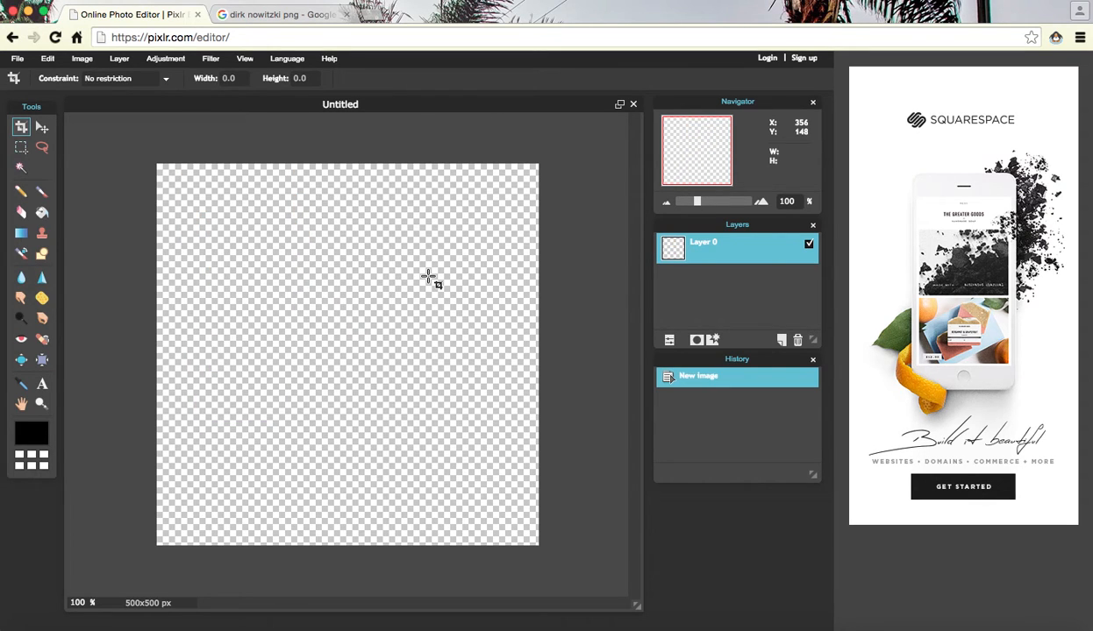
key(super+v)
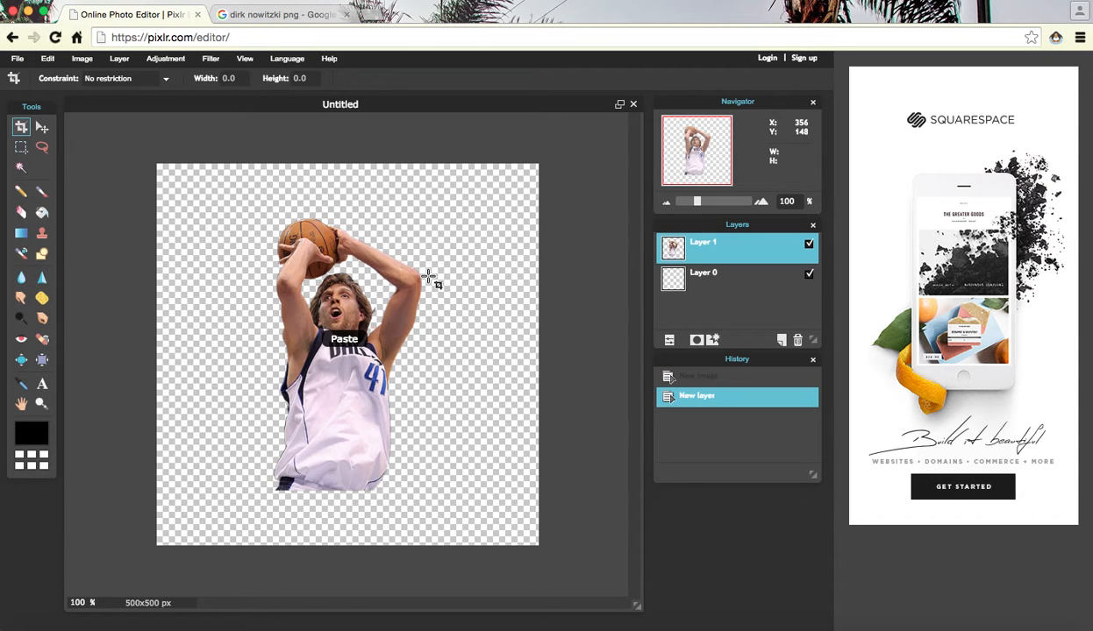
click(42, 127)
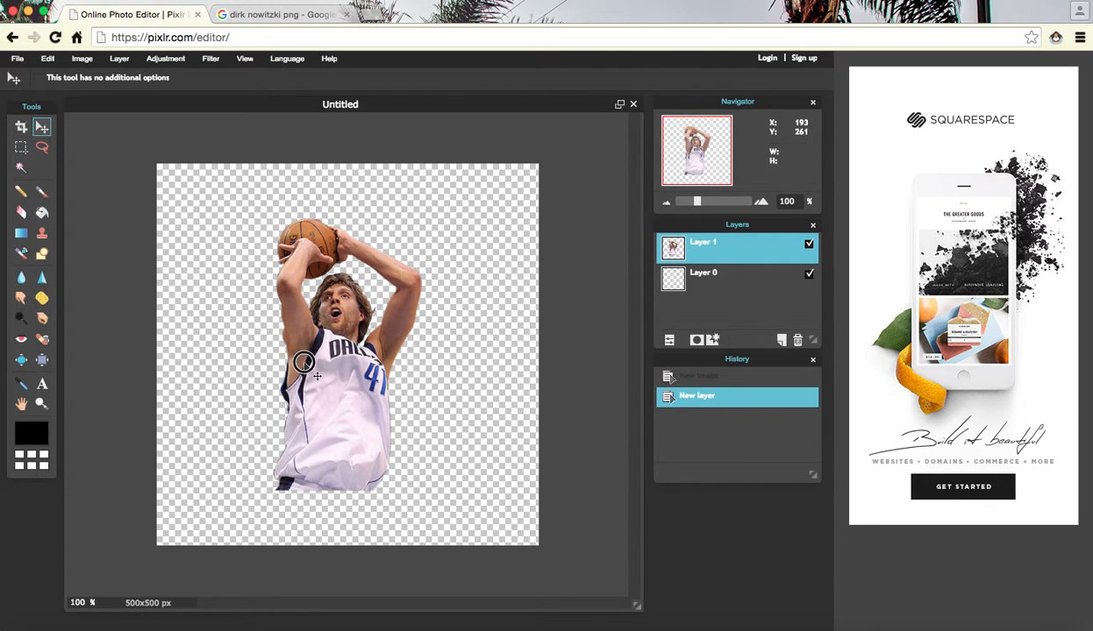
drag(309, 363, 200, 421)
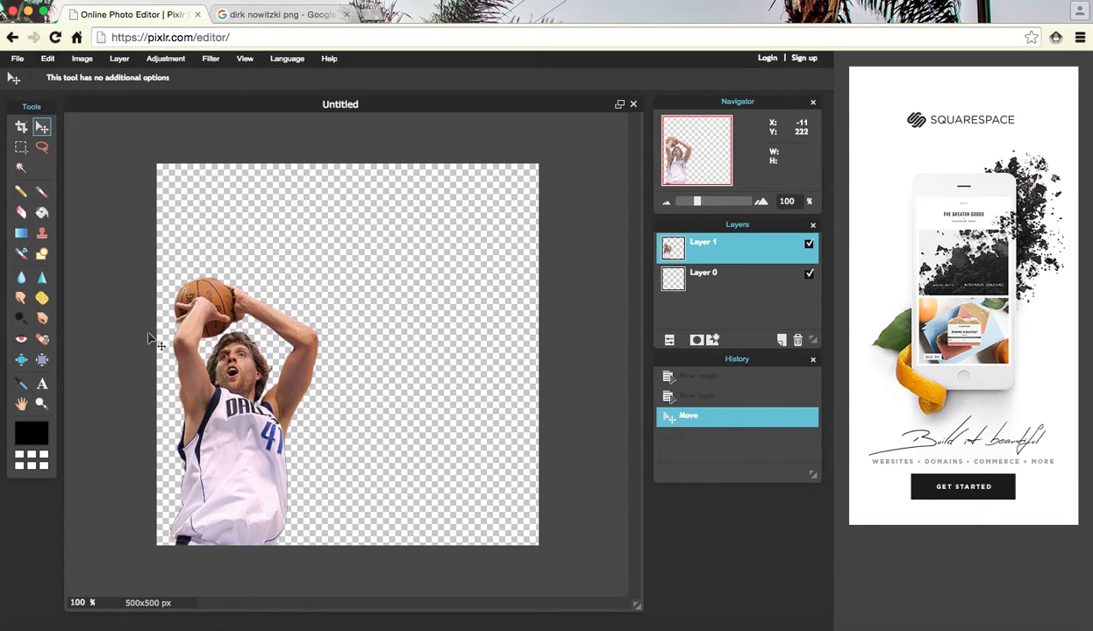
click(47, 60)
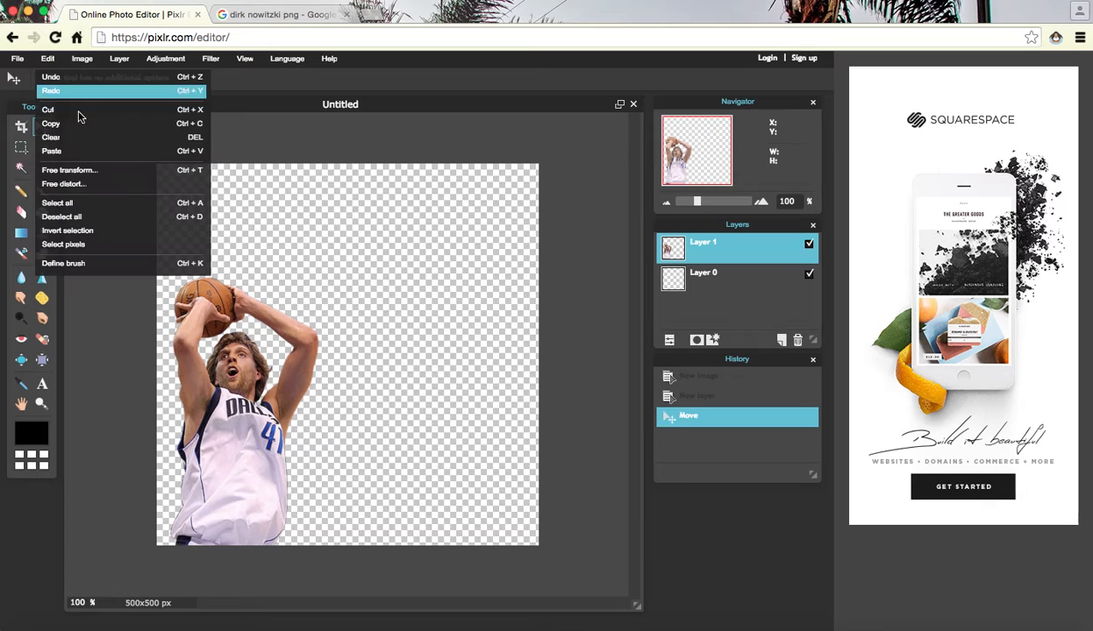
click(80, 172)
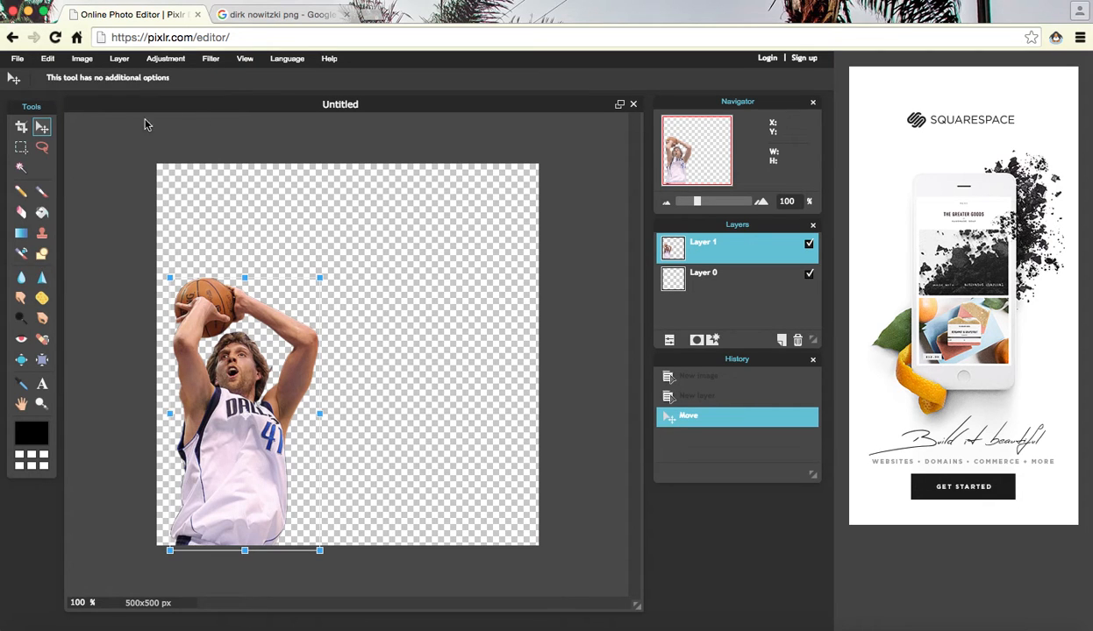
click(50, 127)
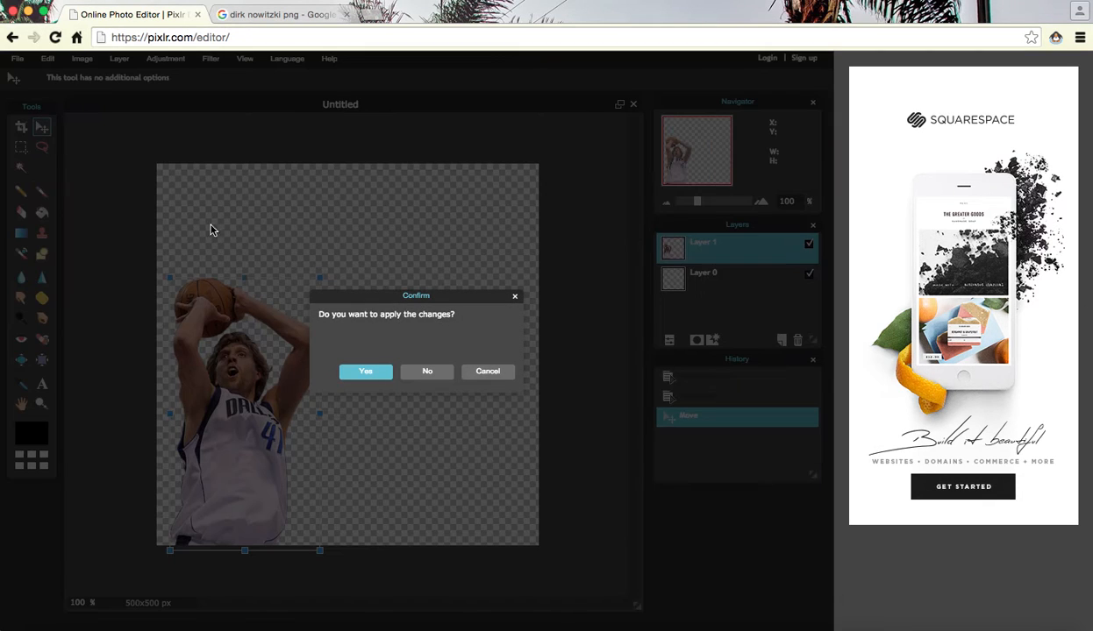
click(424, 373)
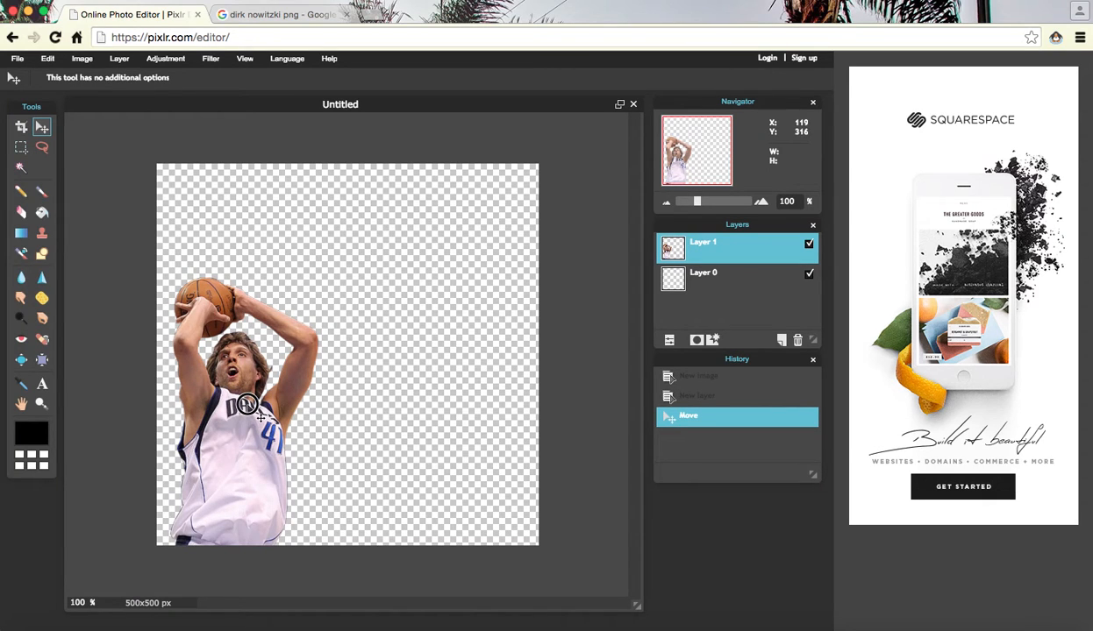
Step: Nudge the player layer slightly down and to the right so the jersey meets the canvas's bottom edge
drag(241, 444, 247, 459)
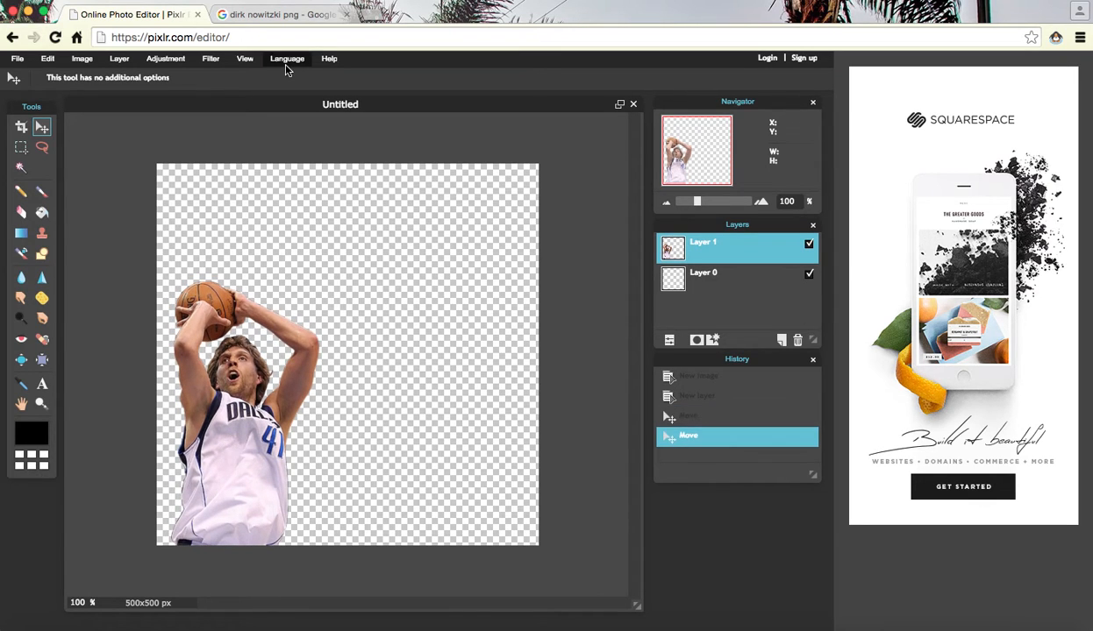
Step: Open a new browser tab and search Bing for "blue grunge background" images
click(362, 14)
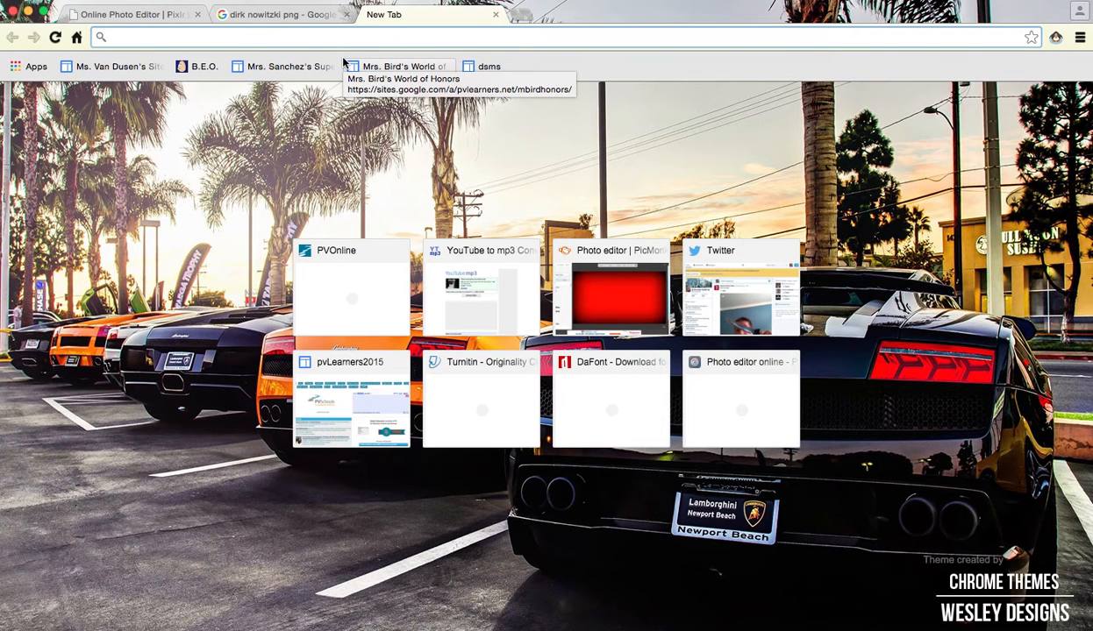
text(blu)
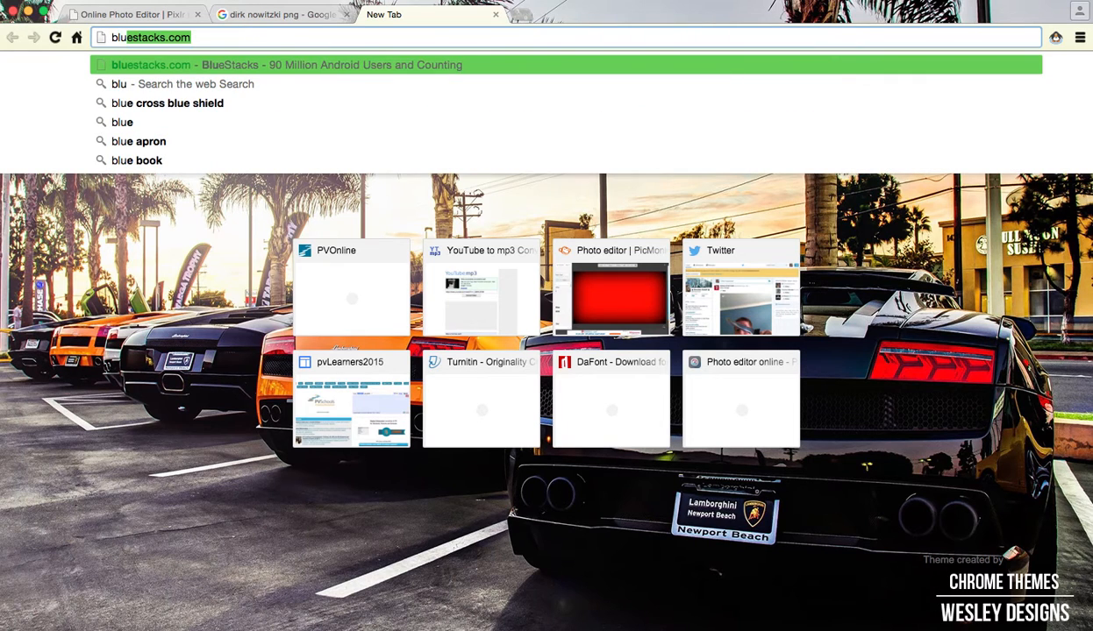
text(e grunch)
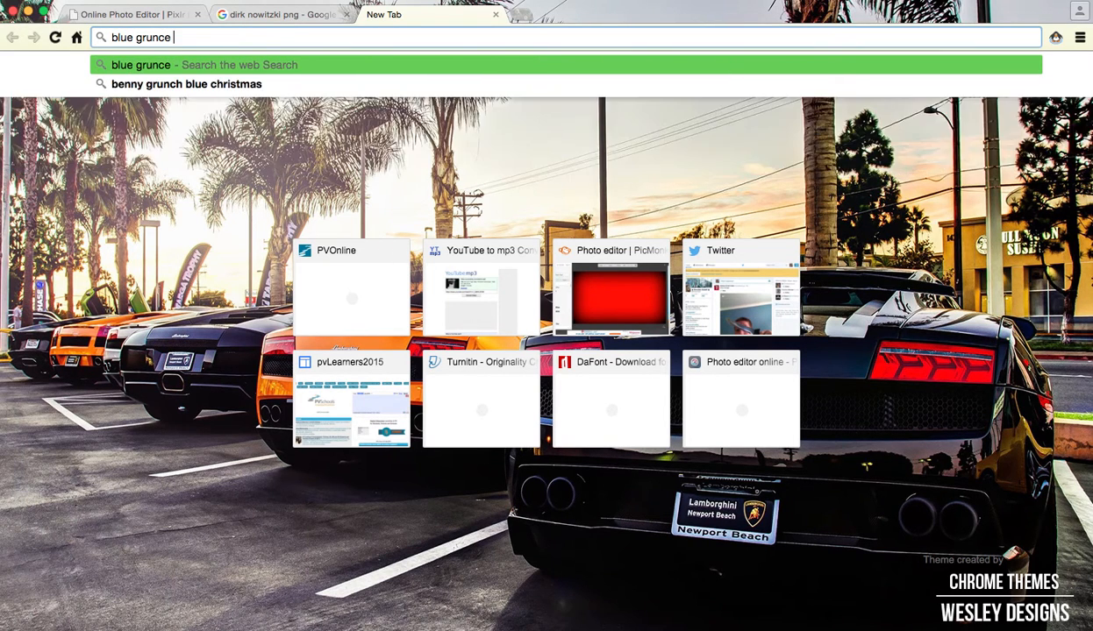
key(BackSpace)
key(BackSpace)
text(ge )
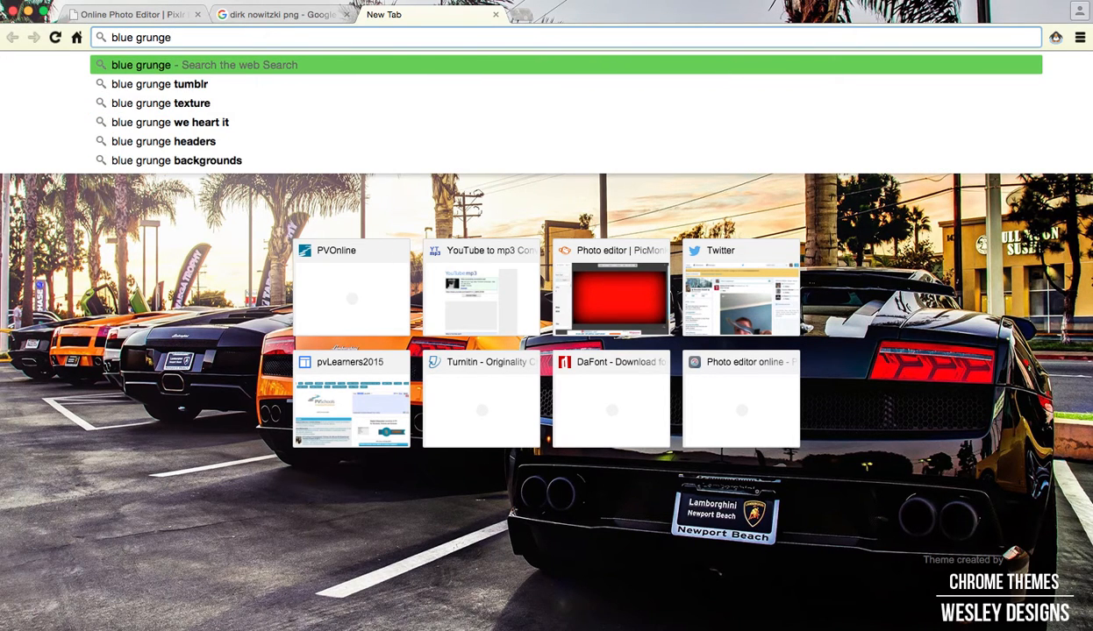
text(backgroumd)
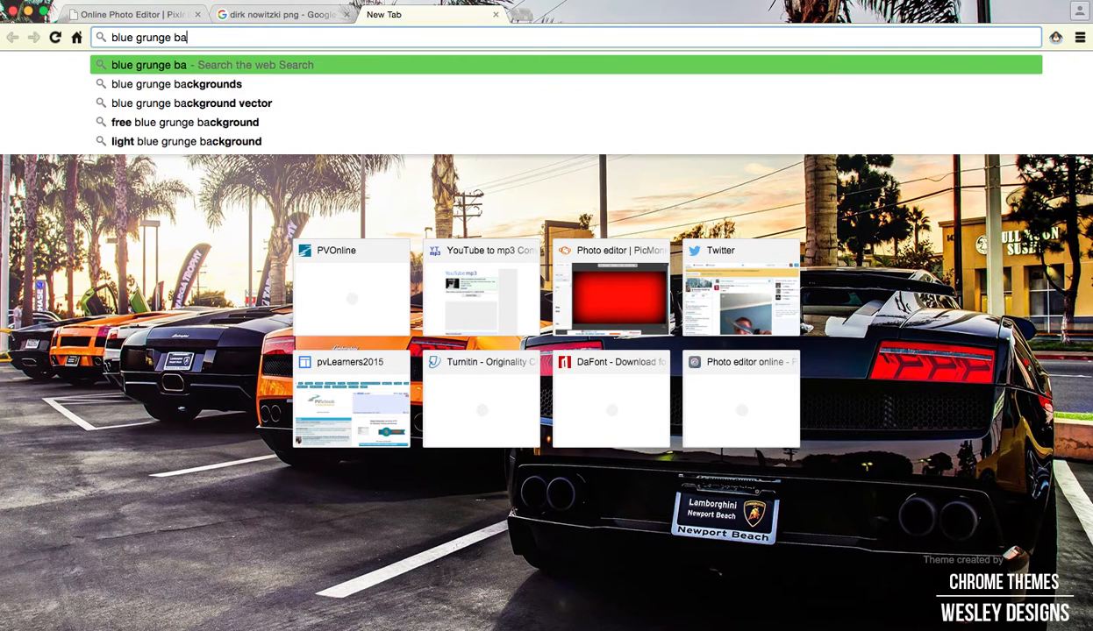
key(BackSpace)
key(BackSpace)
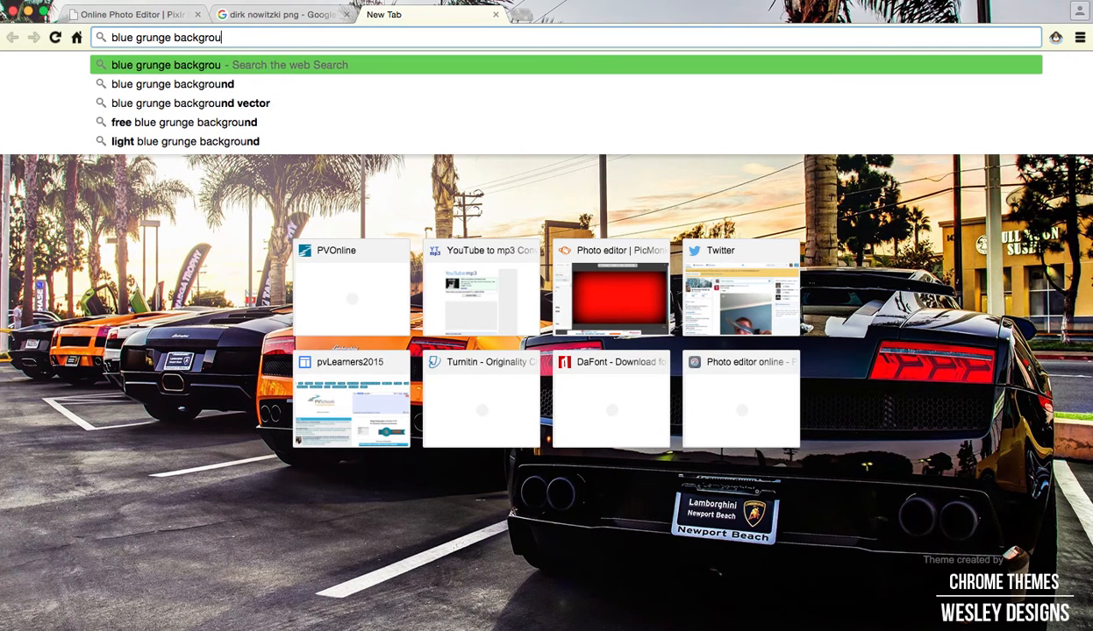
text(nd)
key(Return)
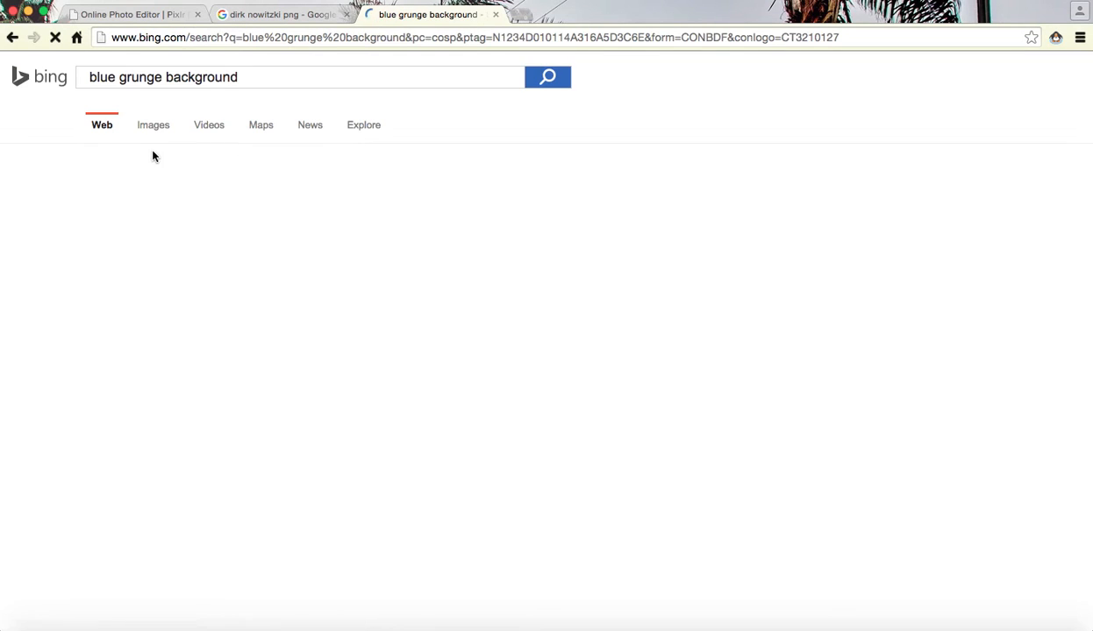
click(154, 124)
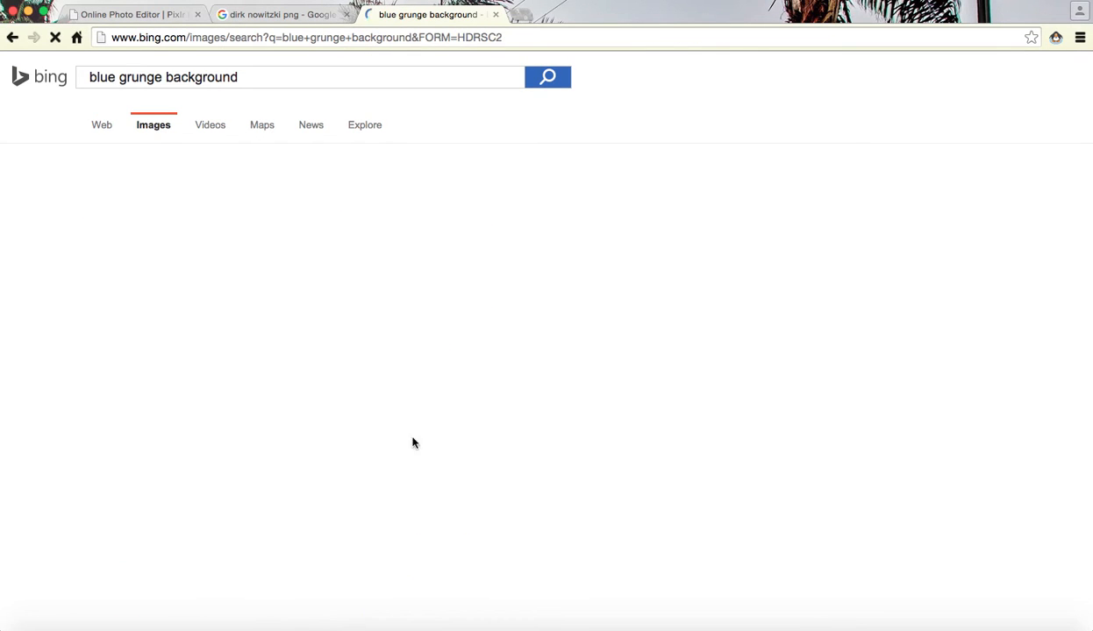
Step: Look through the blue grunge background image results for a suitable texture
scroll(427, 456, down, 2)
scroll(448, 421, up, 1)
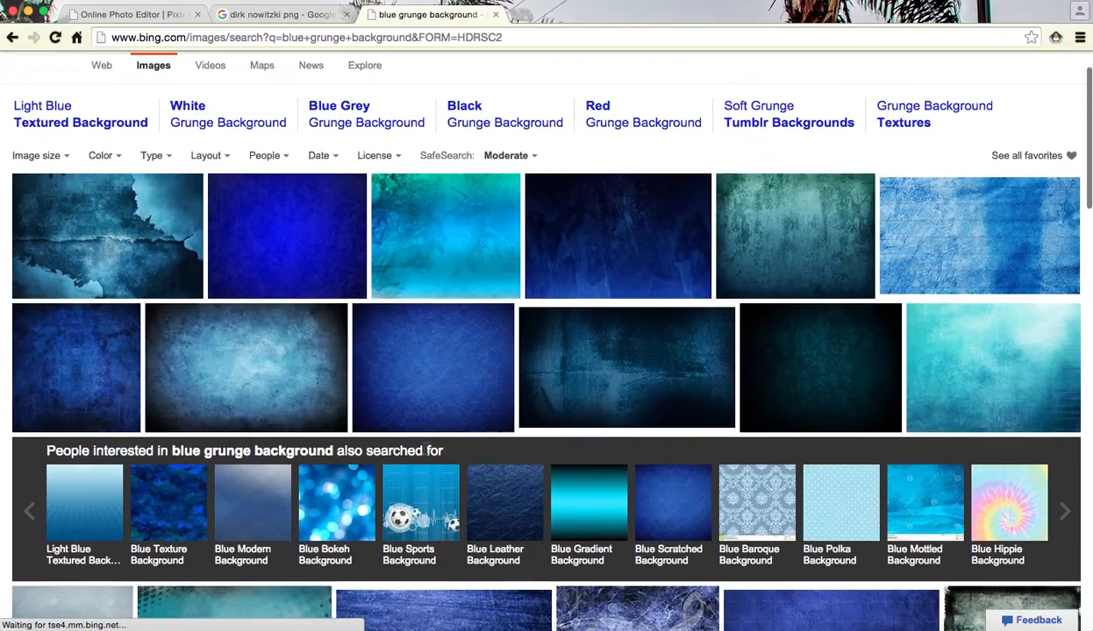
scroll(466, 399, down, 5)
scroll(467, 399, down, 7)
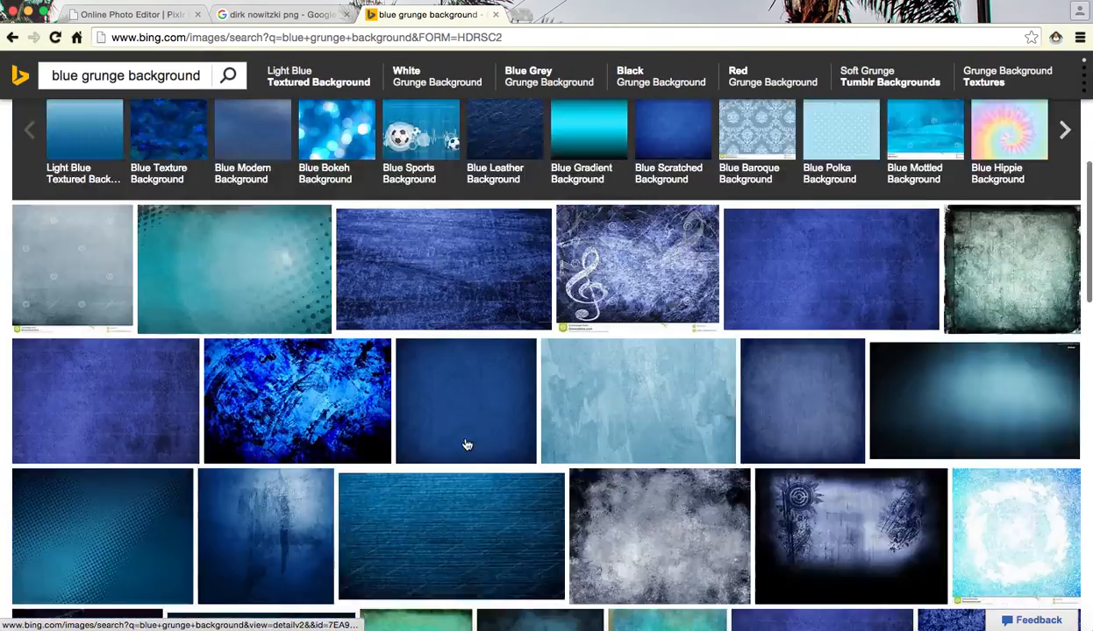
scroll(468, 445, down, 5)
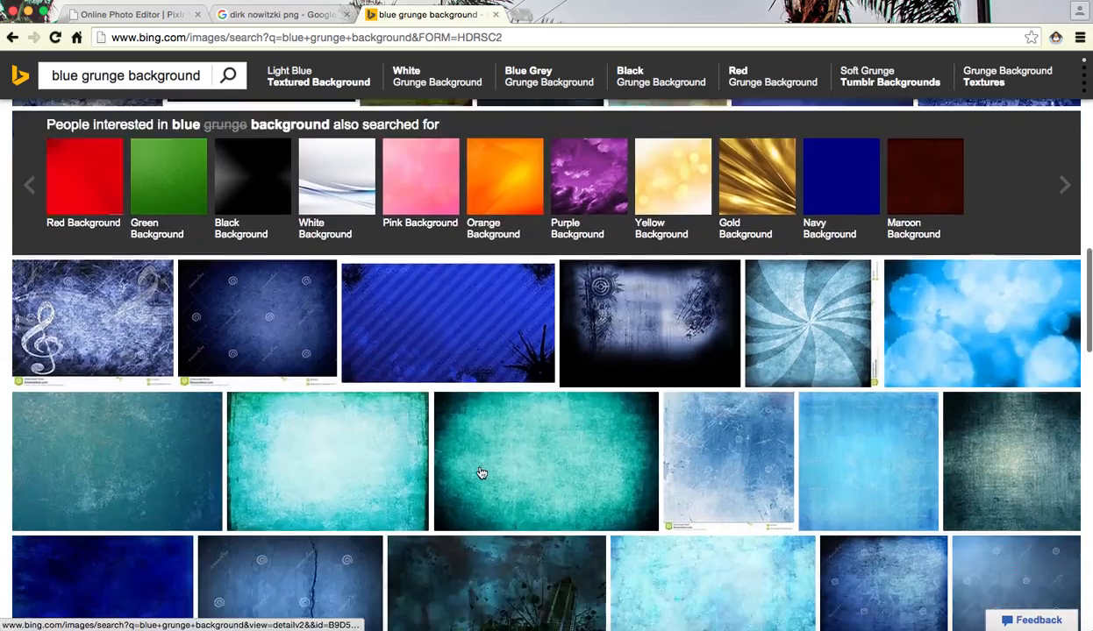
scroll(480, 472, down, 3)
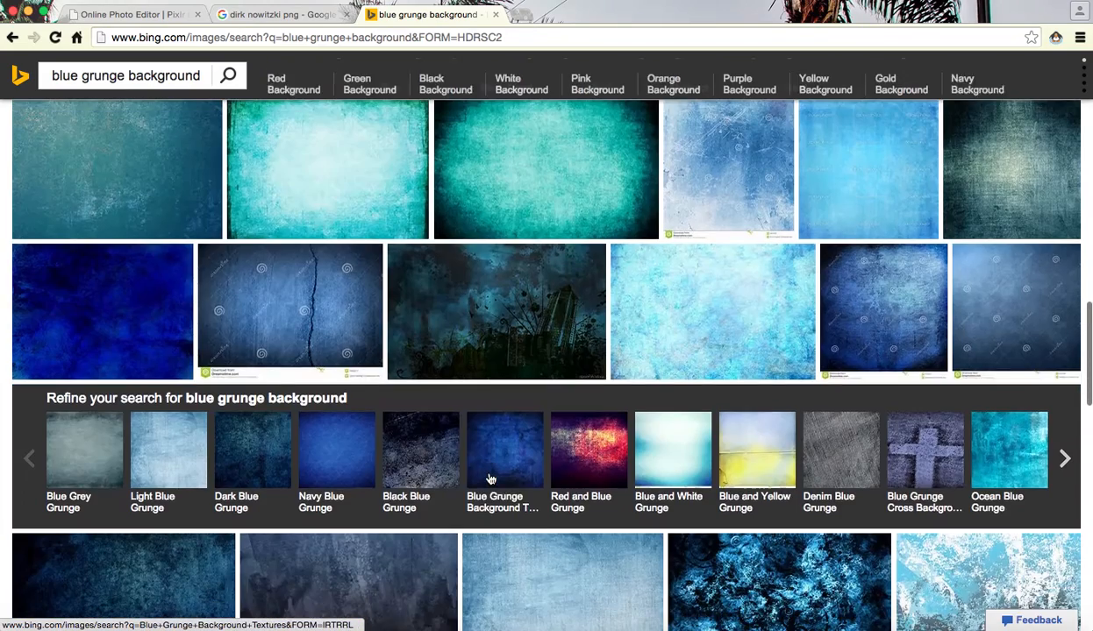
scroll(490, 478, up, 3)
scroll(491, 479, up, 15)
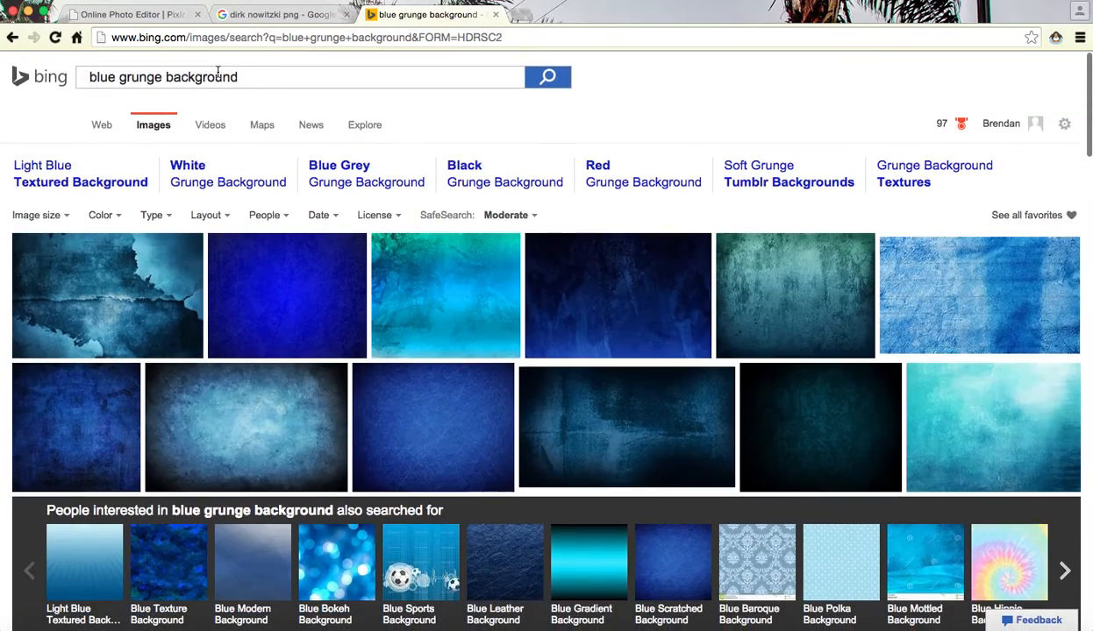
Step: Change the image search to "blue sunburst background" and look through the results
click(165, 81)
key(BackSpace)
key(BackSpace)
key(BackSpace)
key(BackSpace)
key(BackSpace)
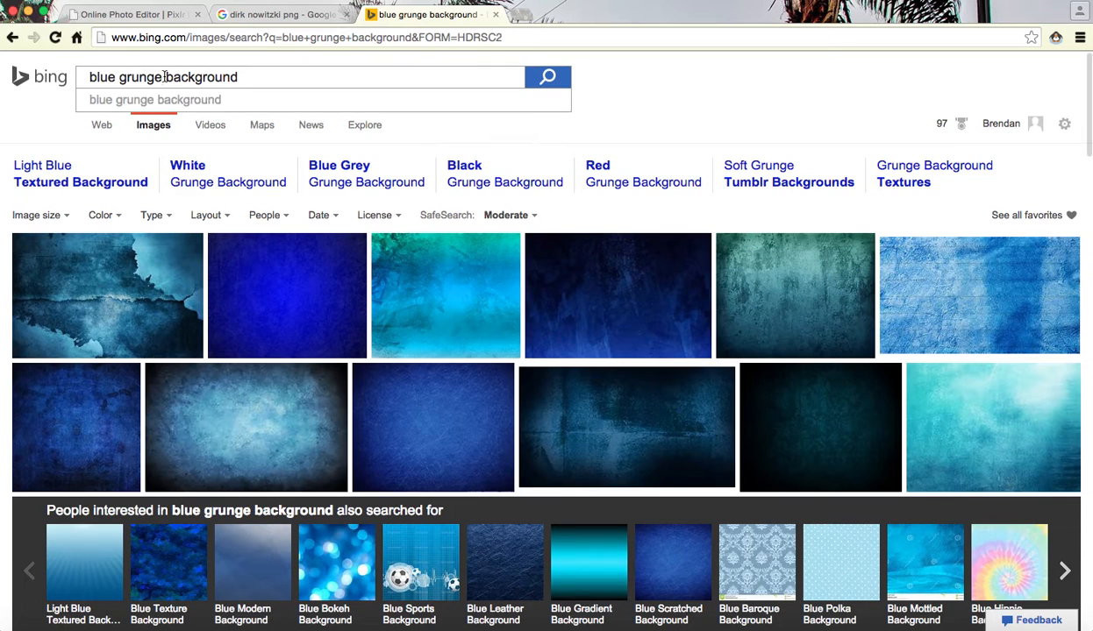
key(BackSpace)
key(BackSpace)
text(sunburat)
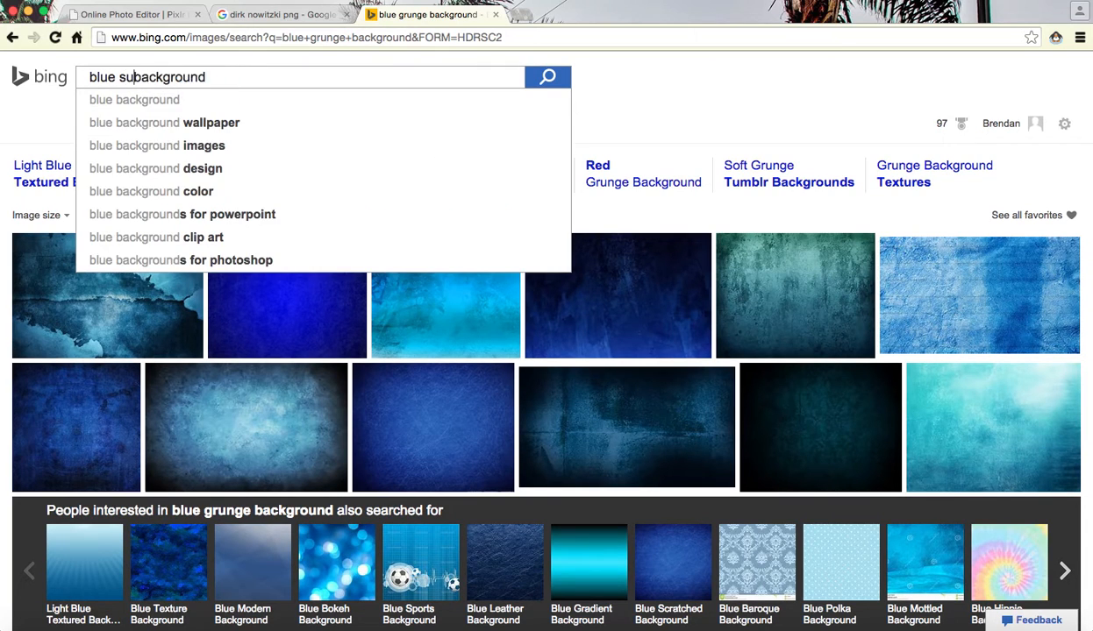
key(BackSpace)
key(BackSpace)
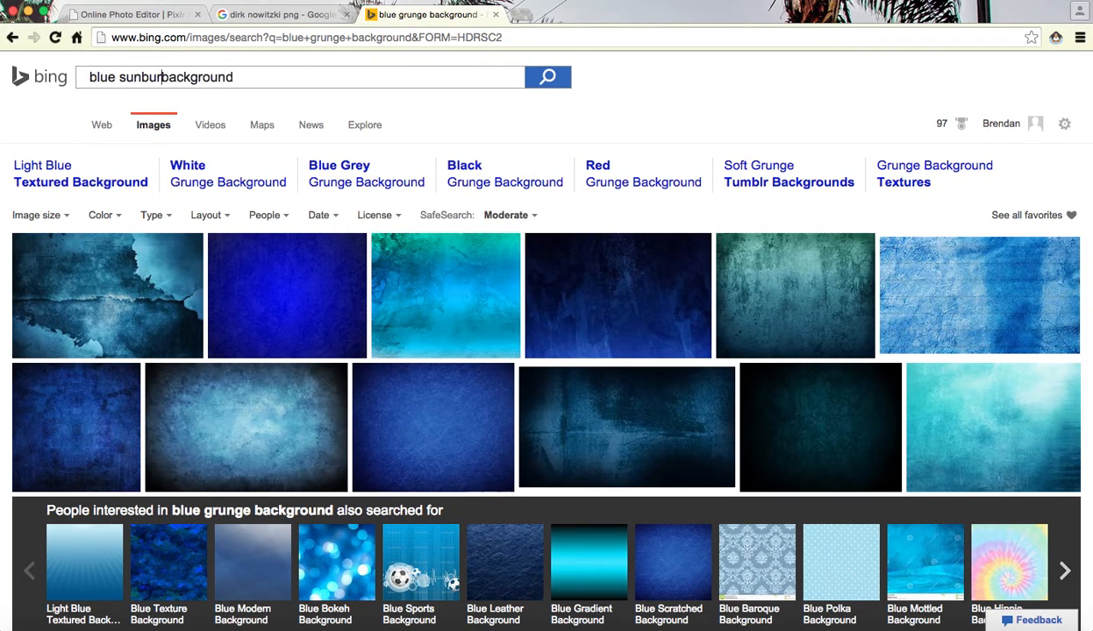
text(st)
key(Return)
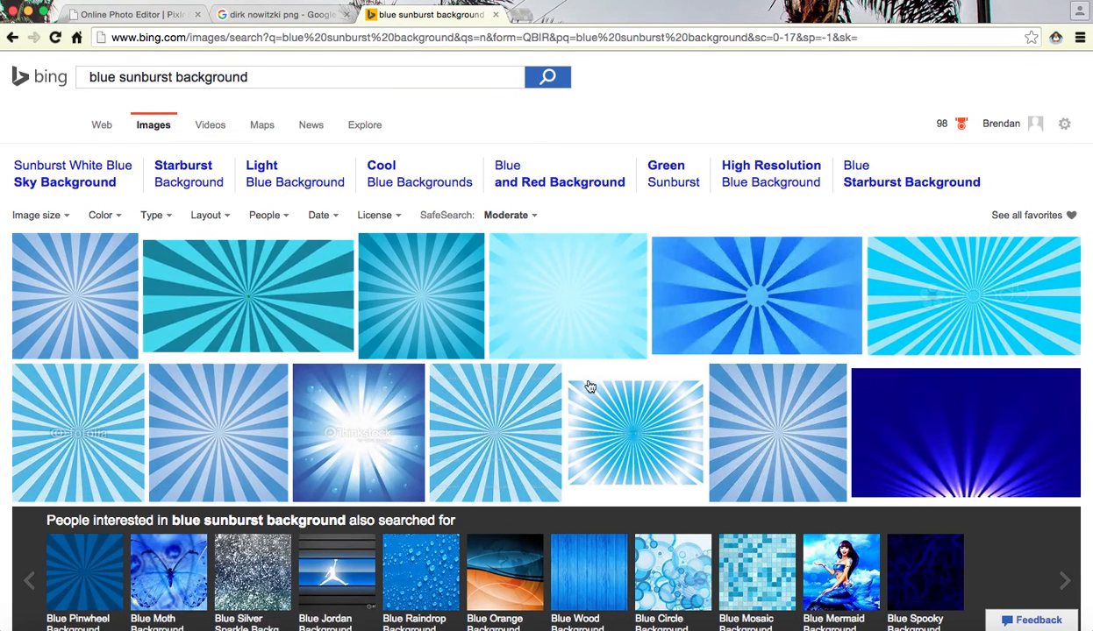
mouse_move(907, 425)
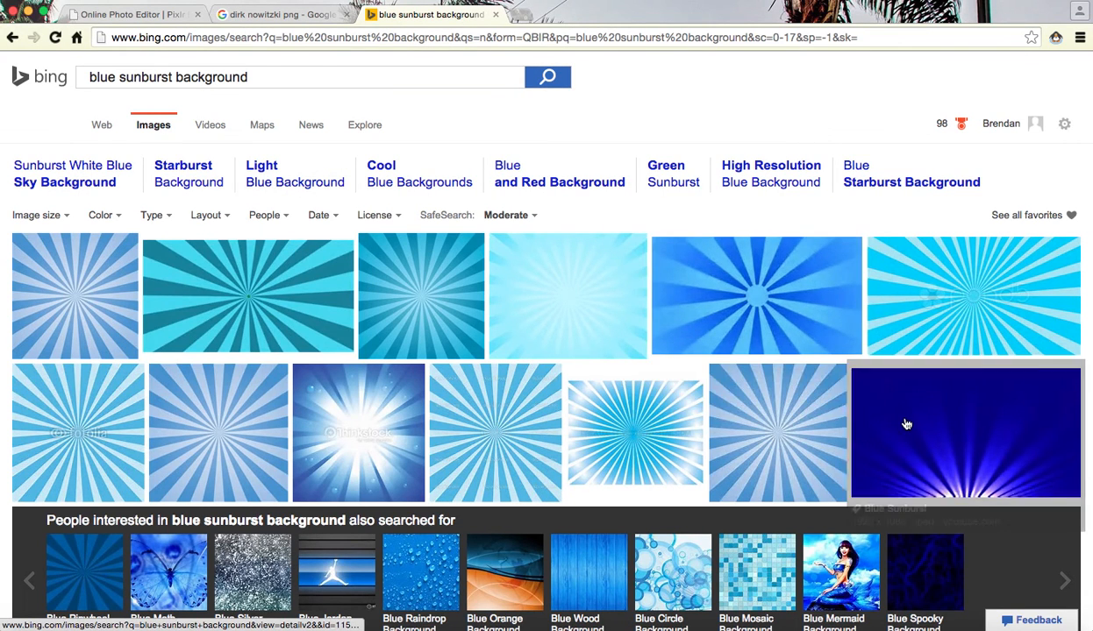
scroll(907, 424, down, 5)
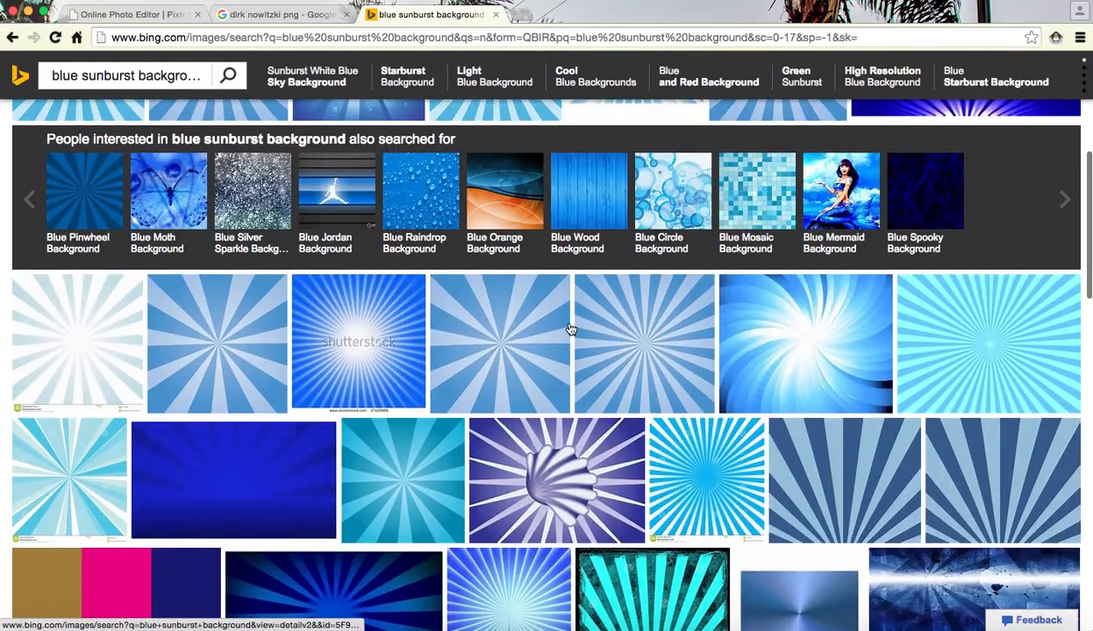
scroll(570, 329, down, 4)
scroll(572, 325, up, 10)
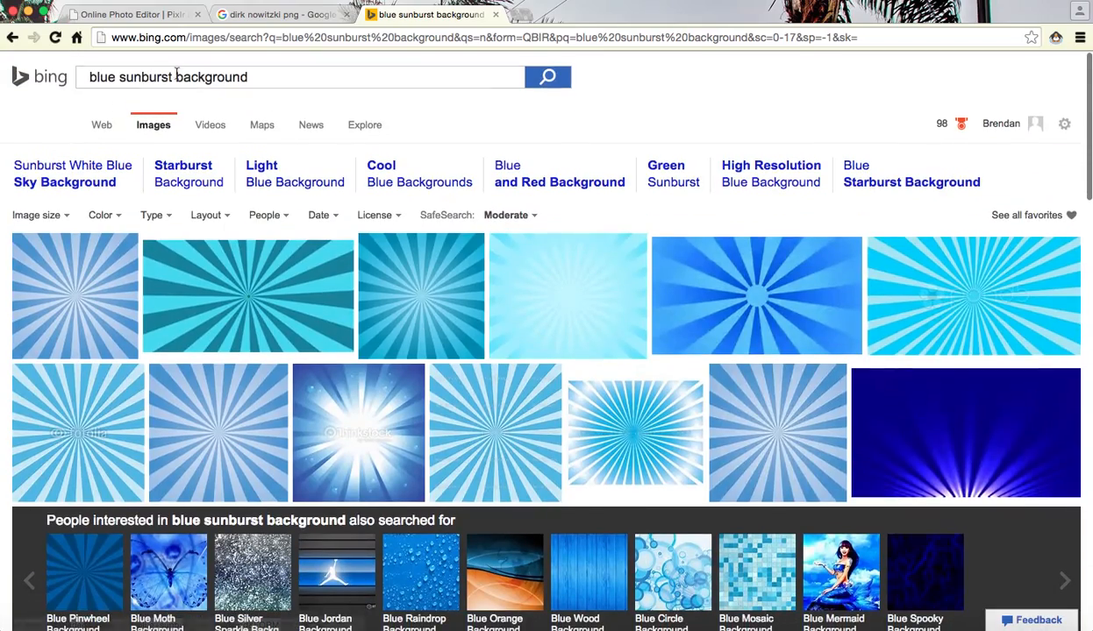
Step: Change the image search back to "blue grunge background"
drag(174, 77, 119, 76)
text(grunge)
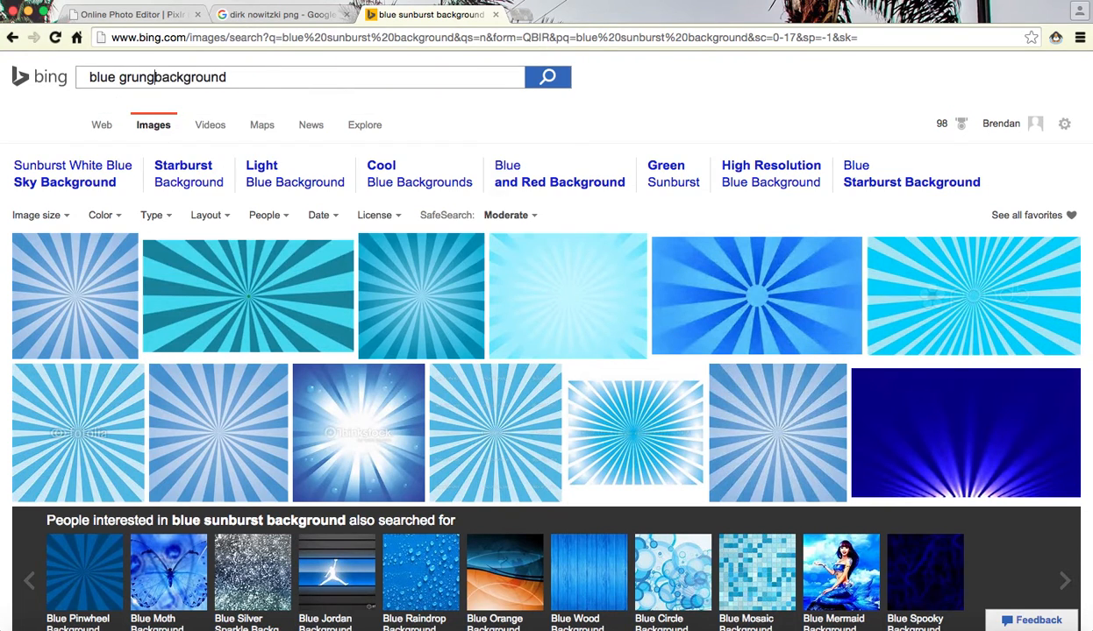
key(Return)
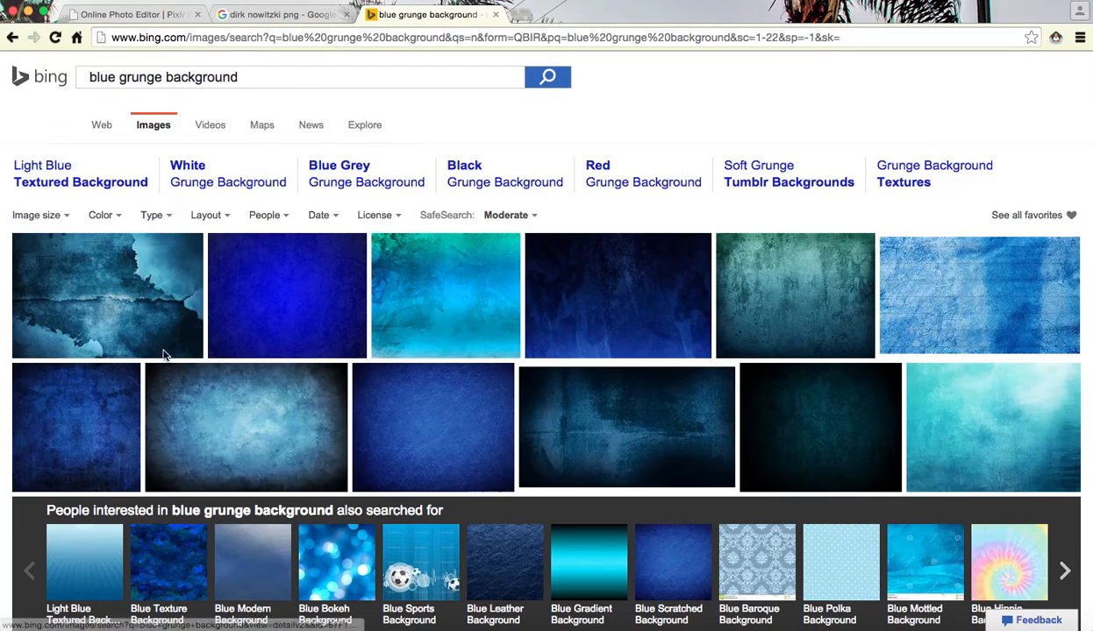
Step: Open the 1920 x 1080 Blue Grunge Texture picture from paper-backgrounds.com and copy its image URL
mouse_move(225, 306)
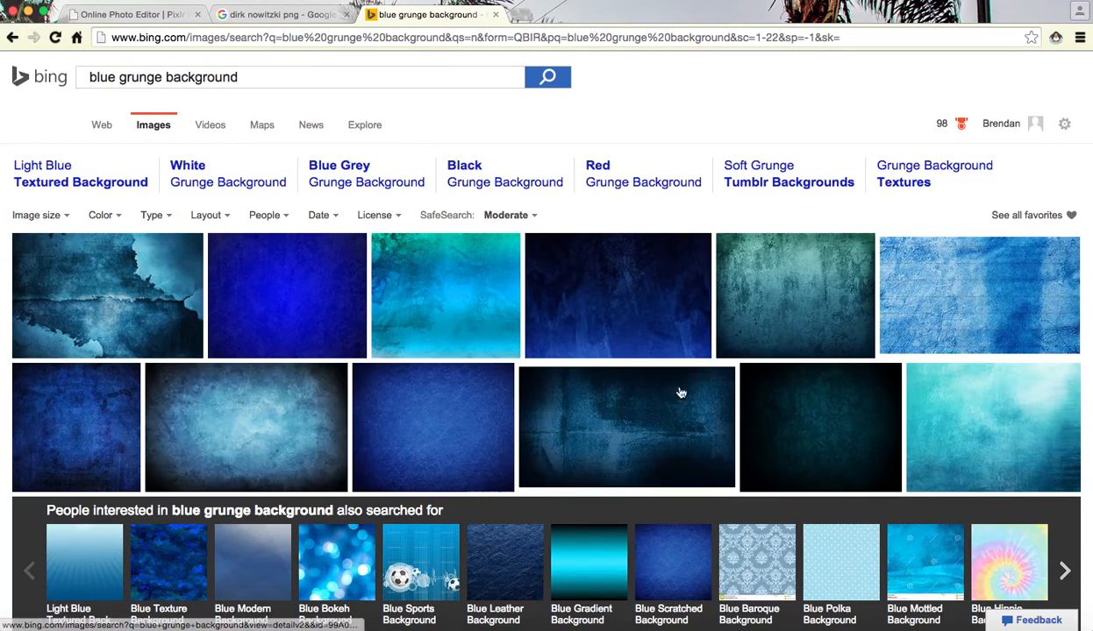
scroll(711, 390, down, 5)
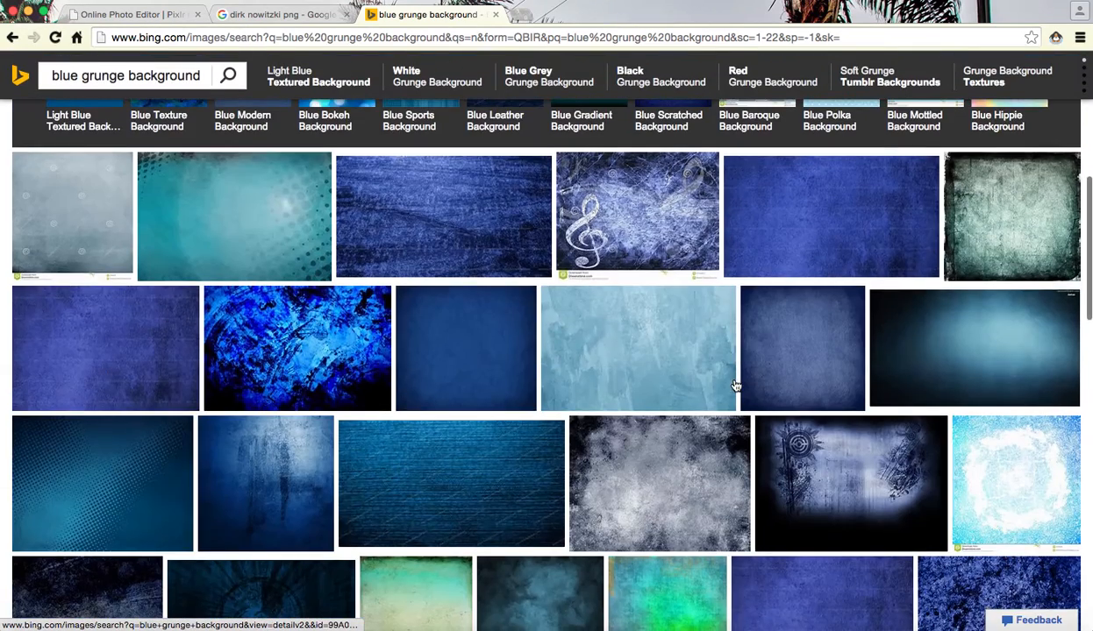
mouse_move(735, 386)
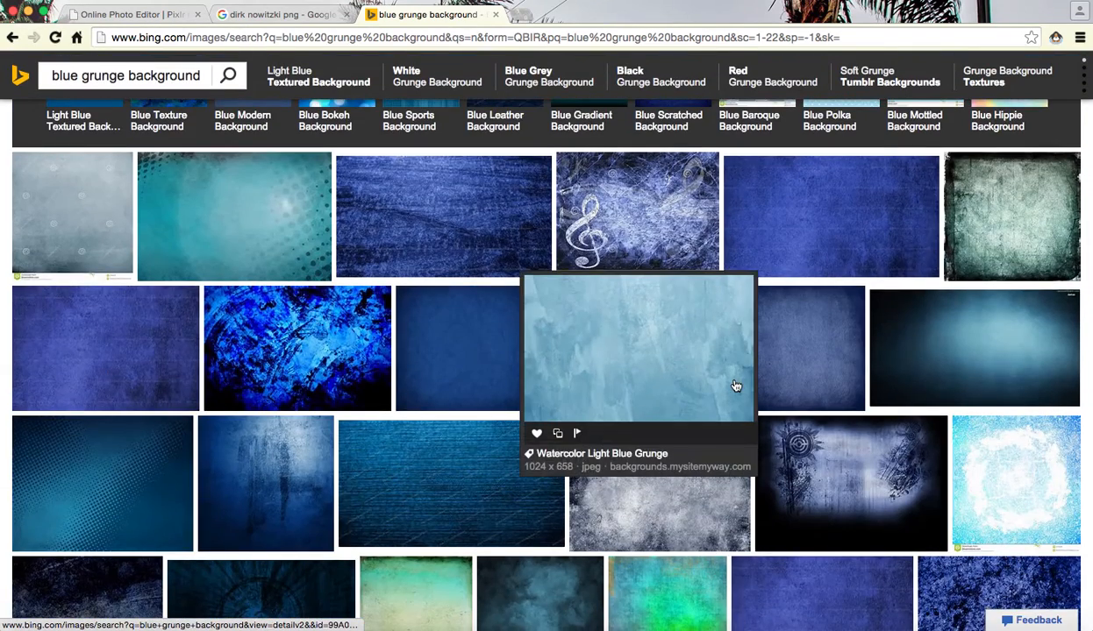
scroll(751, 406, down, 3)
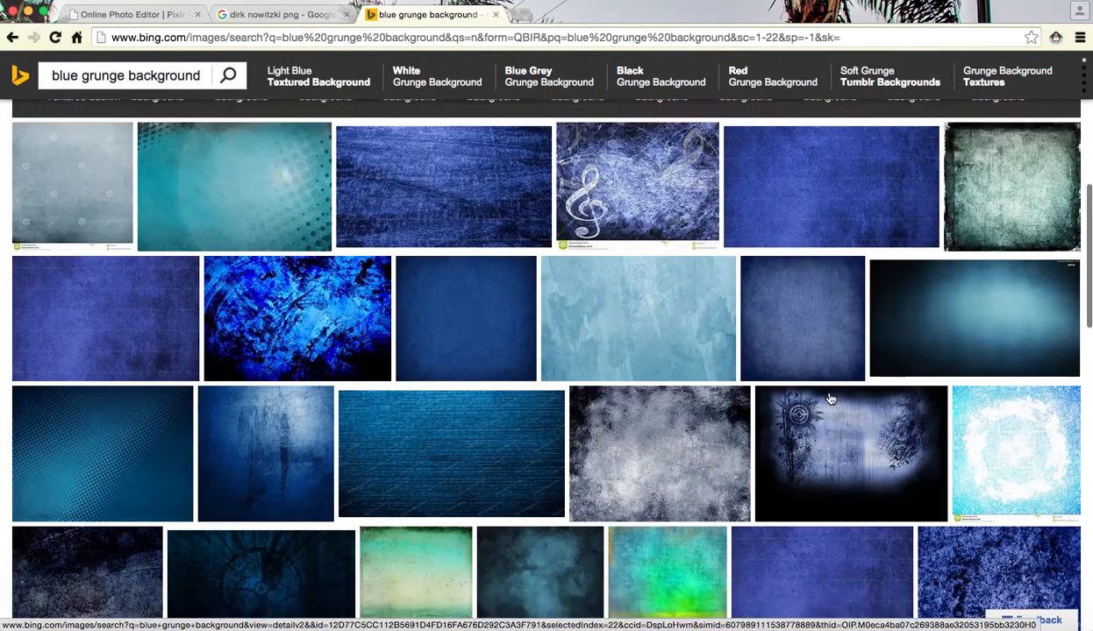
scroll(830, 397, up, 10)
mouse_move(1000, 302)
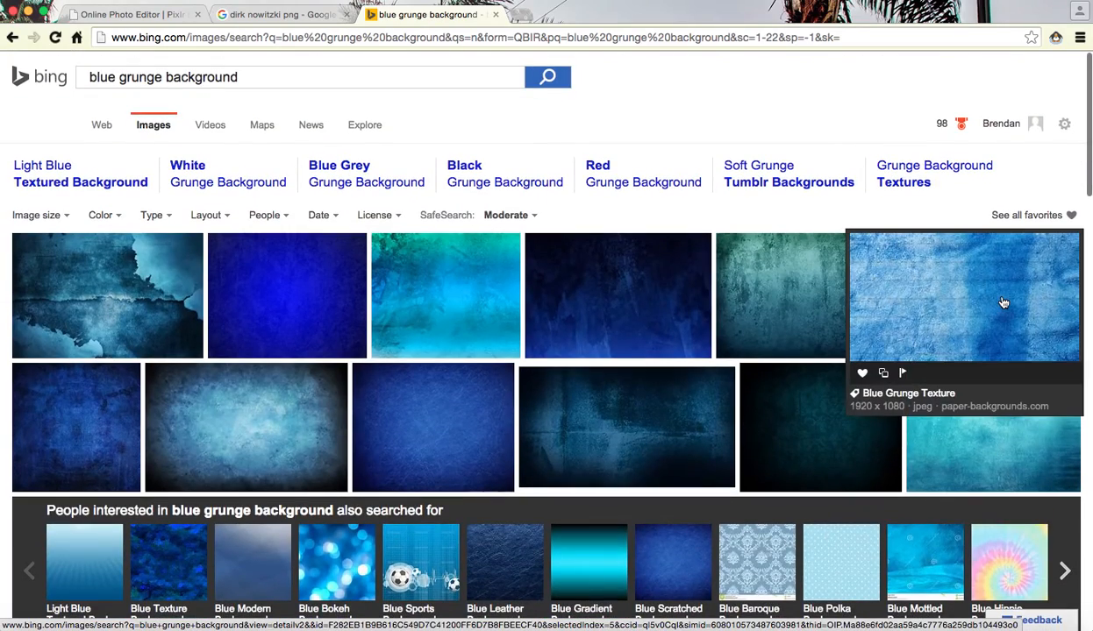
click(1004, 303)
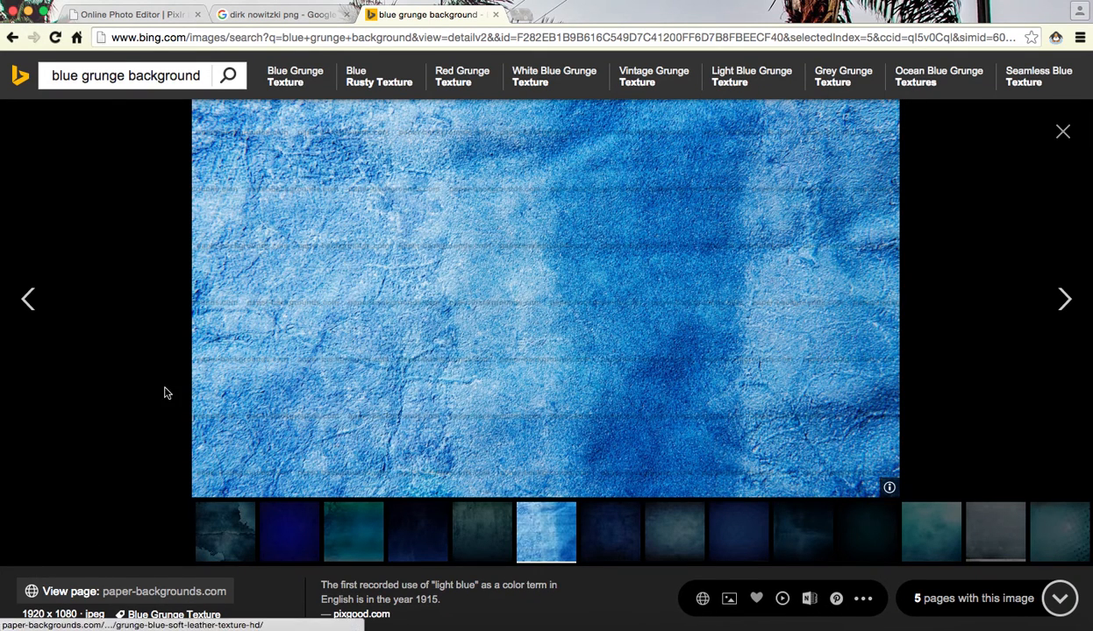
right_click(285, 349)
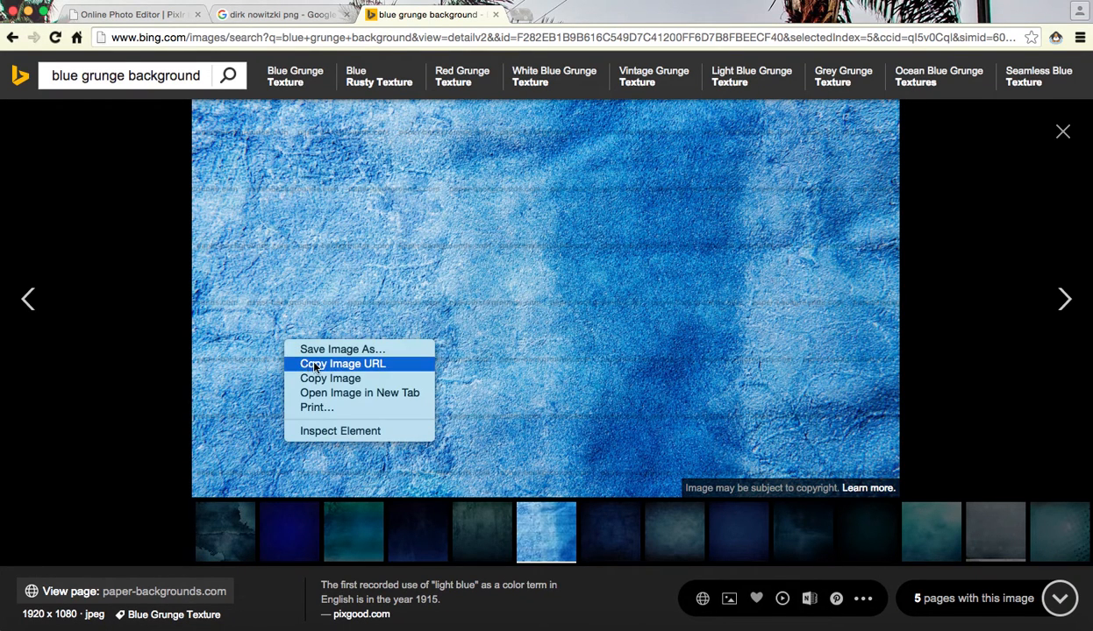
click(314, 367)
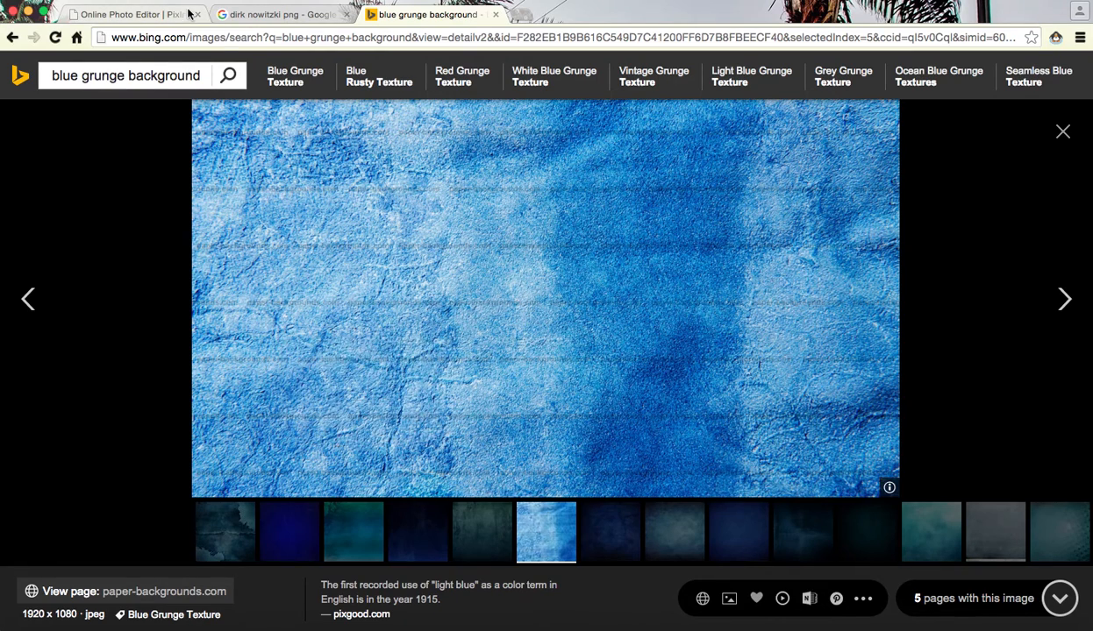
Step: Switch back to Pixlr Editor and open the blue grunge texture from the copied image URL
click(286, 15)
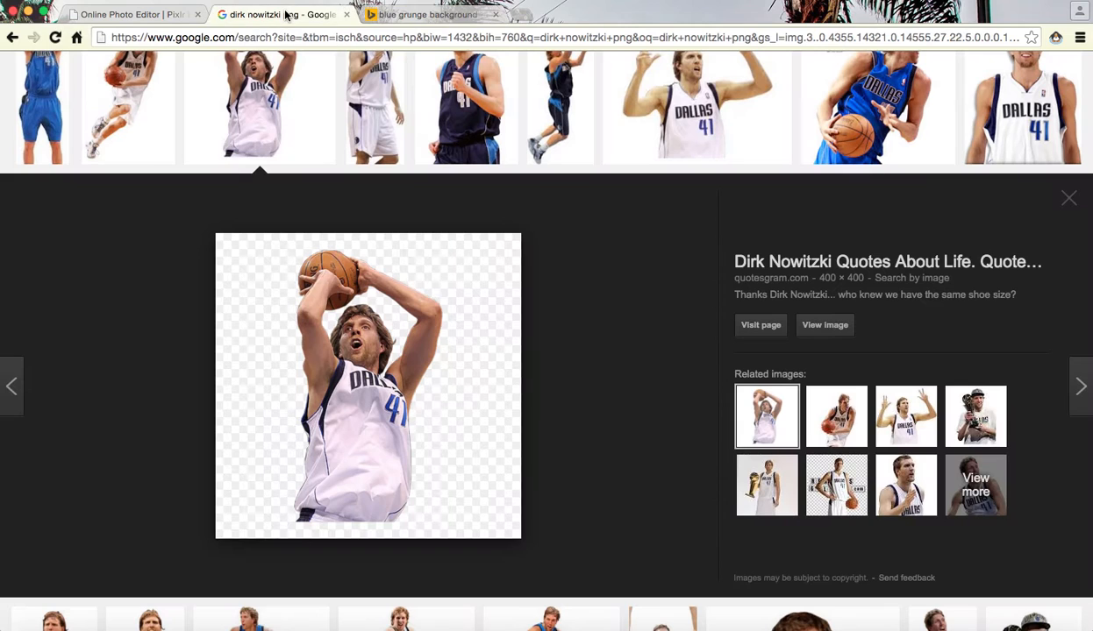
click(95, 16)
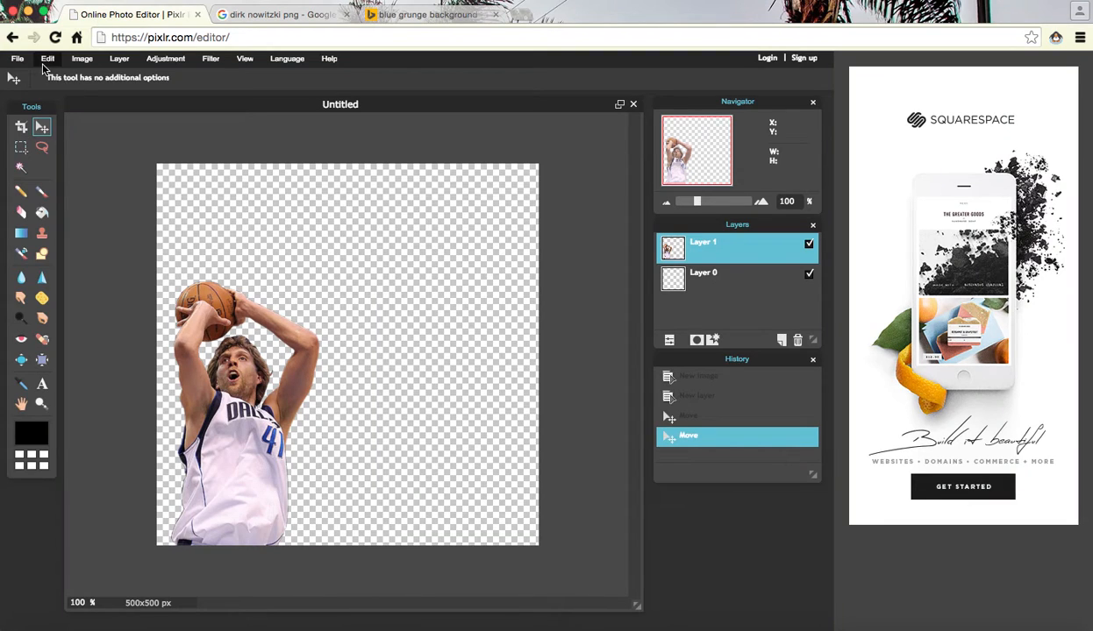
click(15, 62)
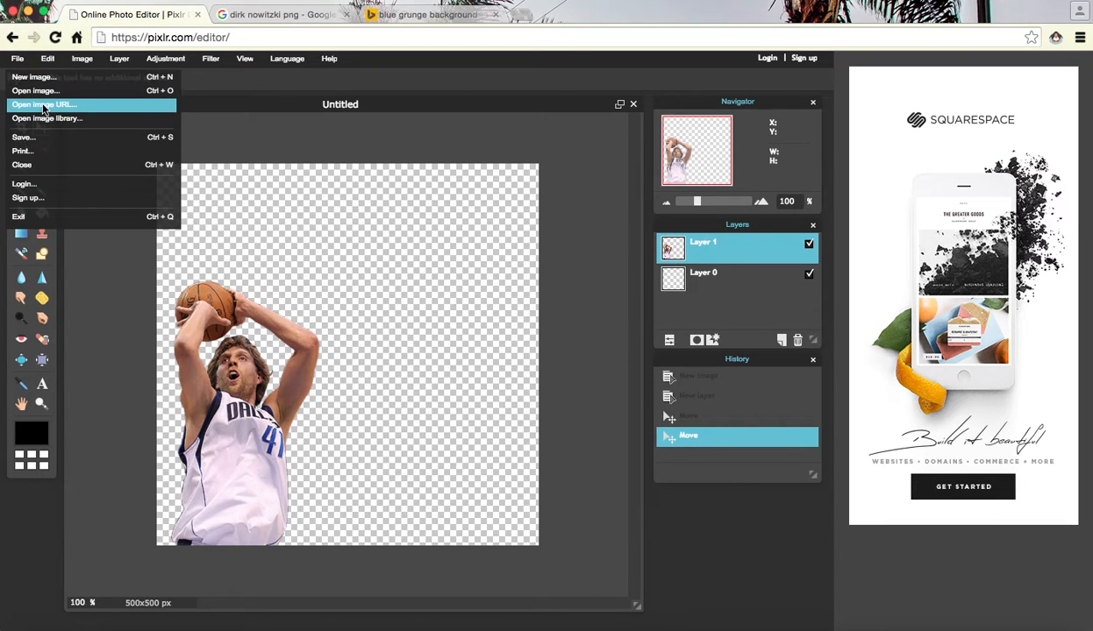
click(35, 103)
key(super+v)
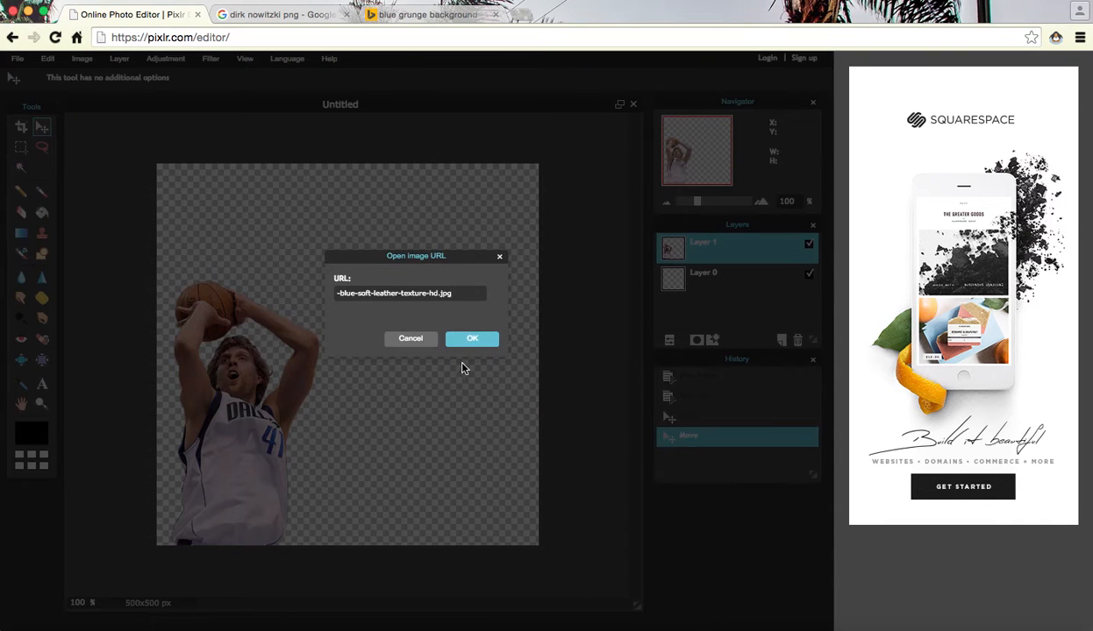
click(472, 339)
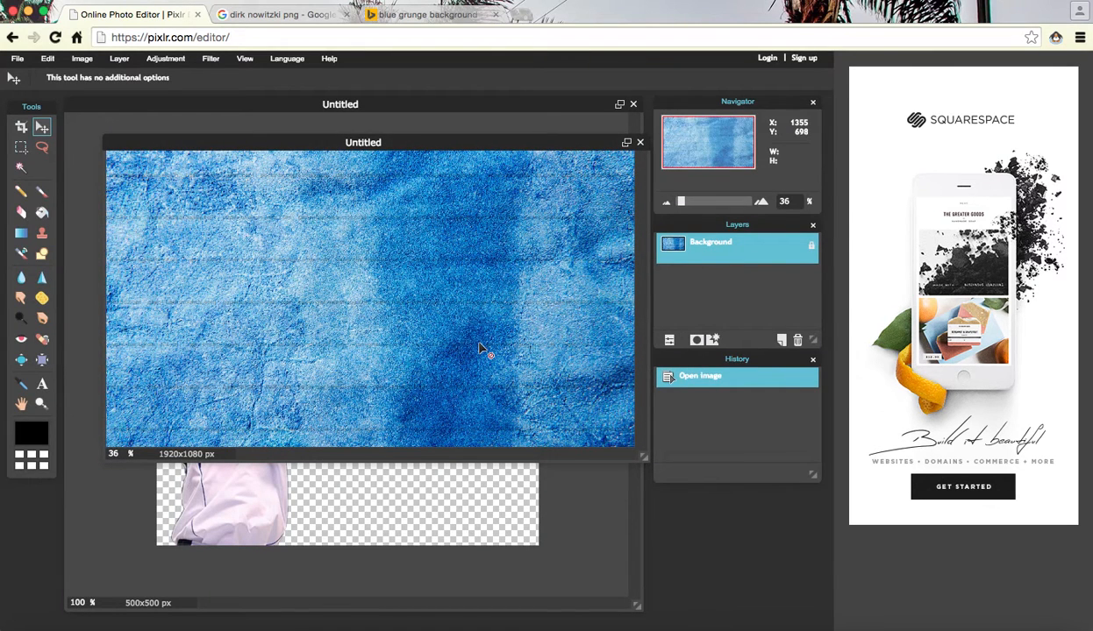
Step: Copy the entire blue grunge texture and paste it as a new layer into the 500x500 px player graphic
key(super+a)
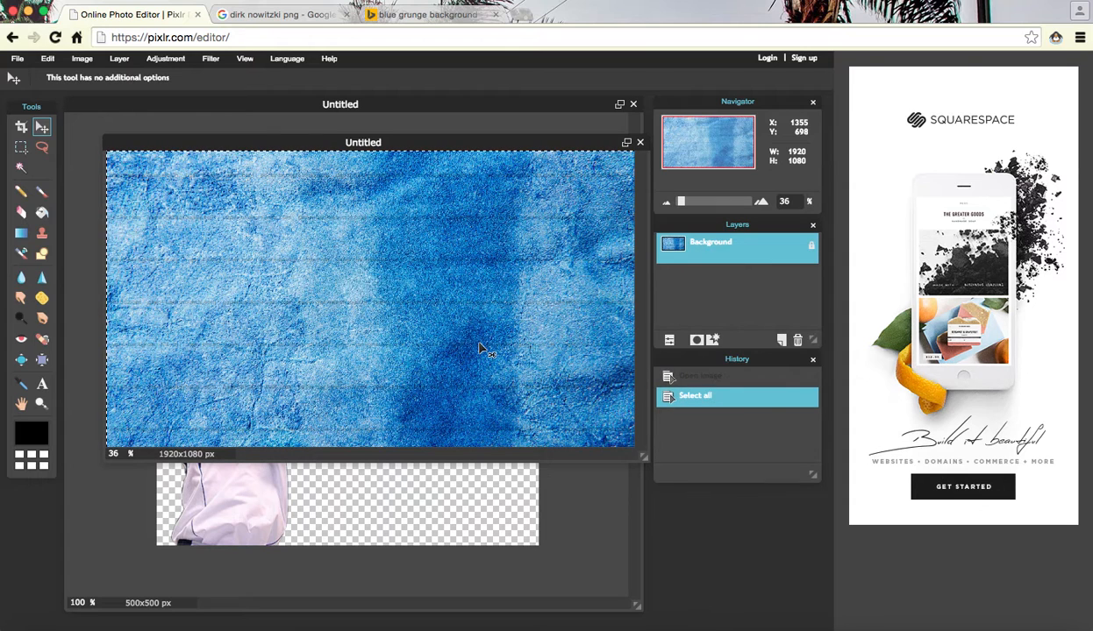
key(super+c)
key(super+v)
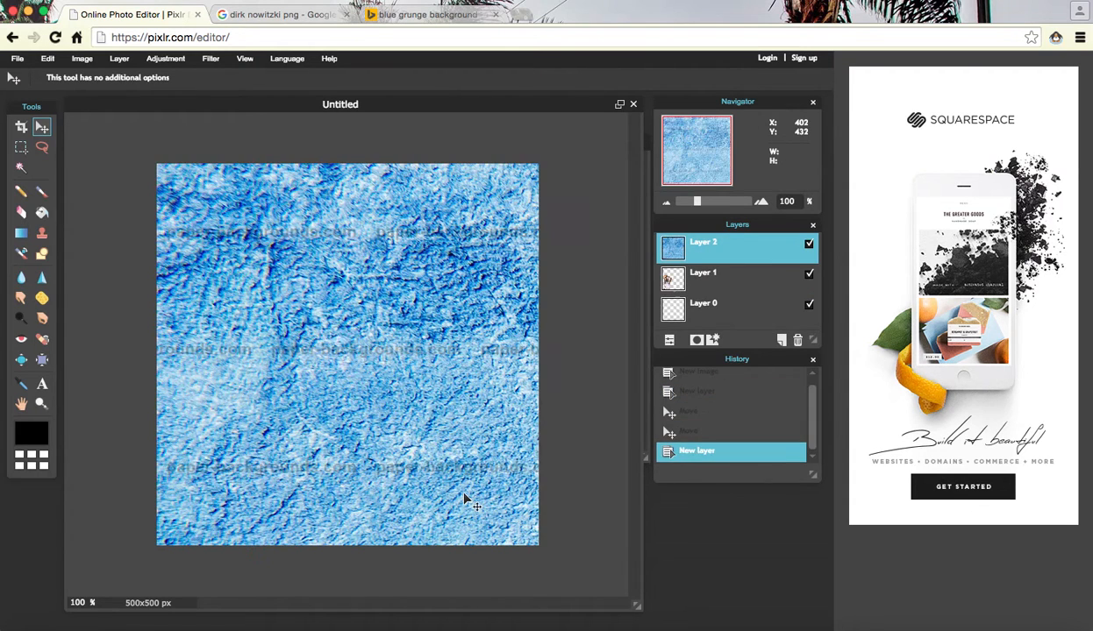
Step: Move the player cutout layer above the blue texture and shift the player slightly toward the canvas's left edge
click(719, 276)
drag(719, 277, 715, 244)
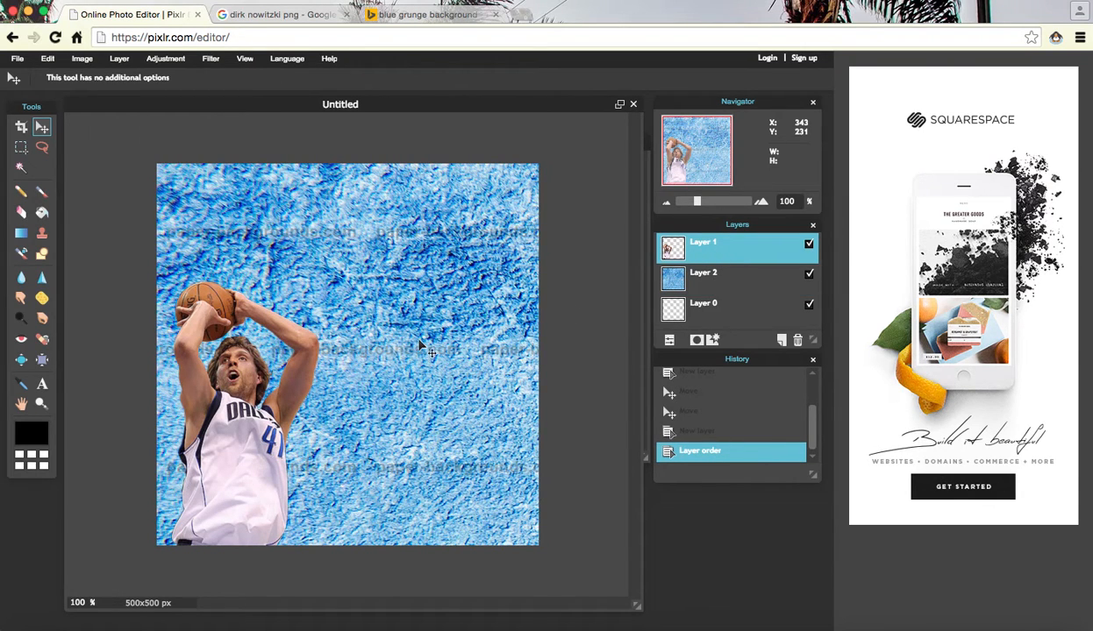
mouse_move(431, 237)
mouse_down()
mouse_move(405, 250)
mouse_move(436, 243)
mouse_move(429, 234)
mouse_move(436, 243)
mouse_up()
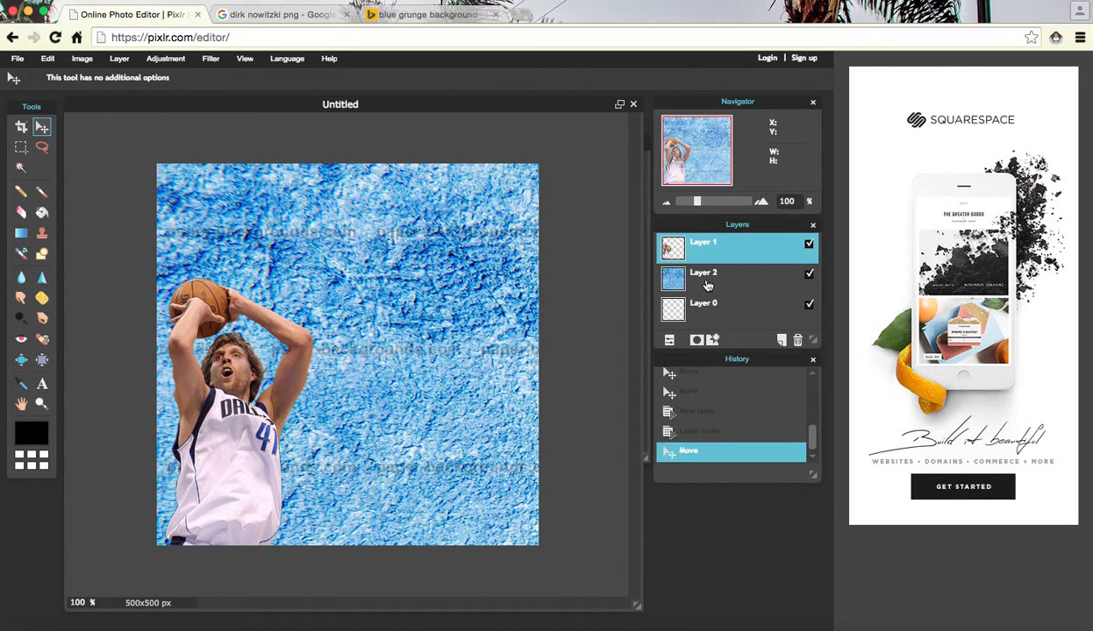
Step: Free transform the blue texture layer, scaling it down and repositioning it to cover the whole canvas, and apply the changes
click(707, 285)
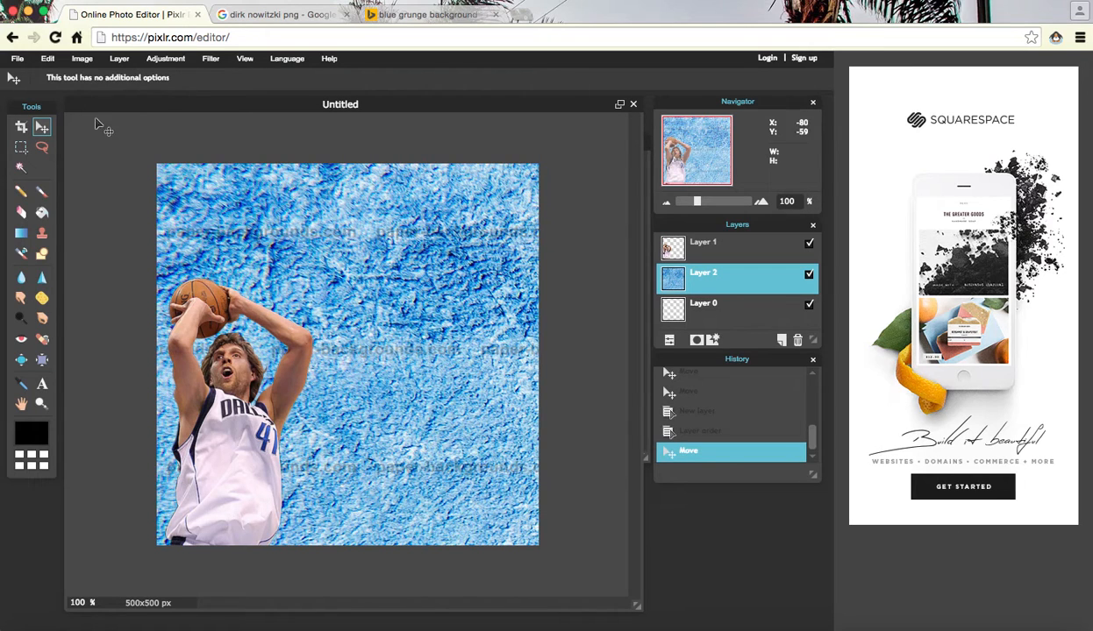
click(13, 59)
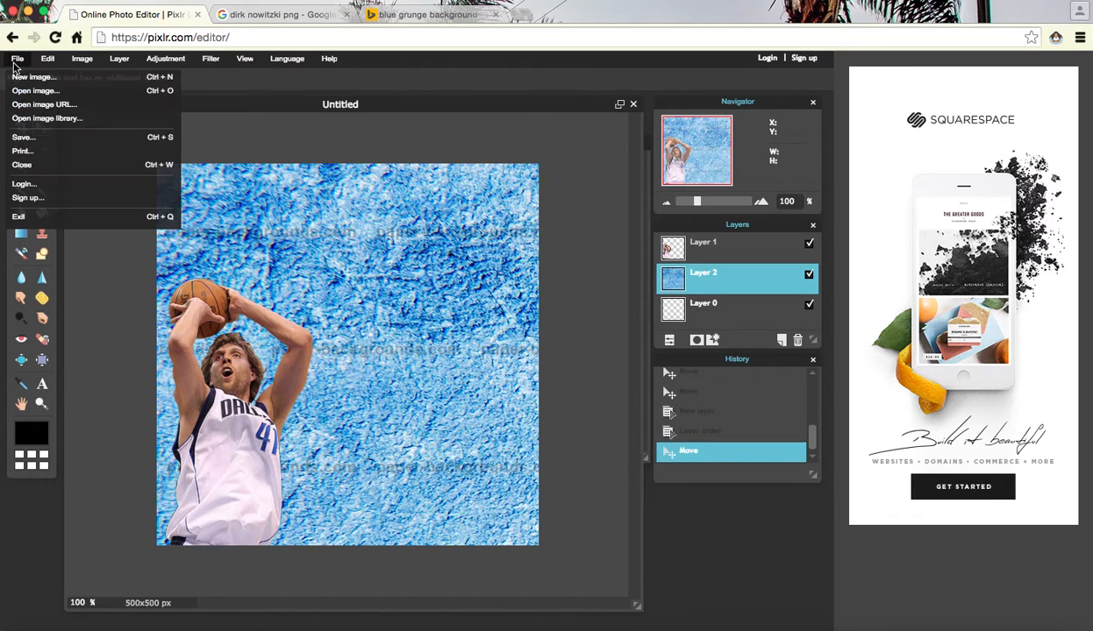
mouse_move(50, 62)
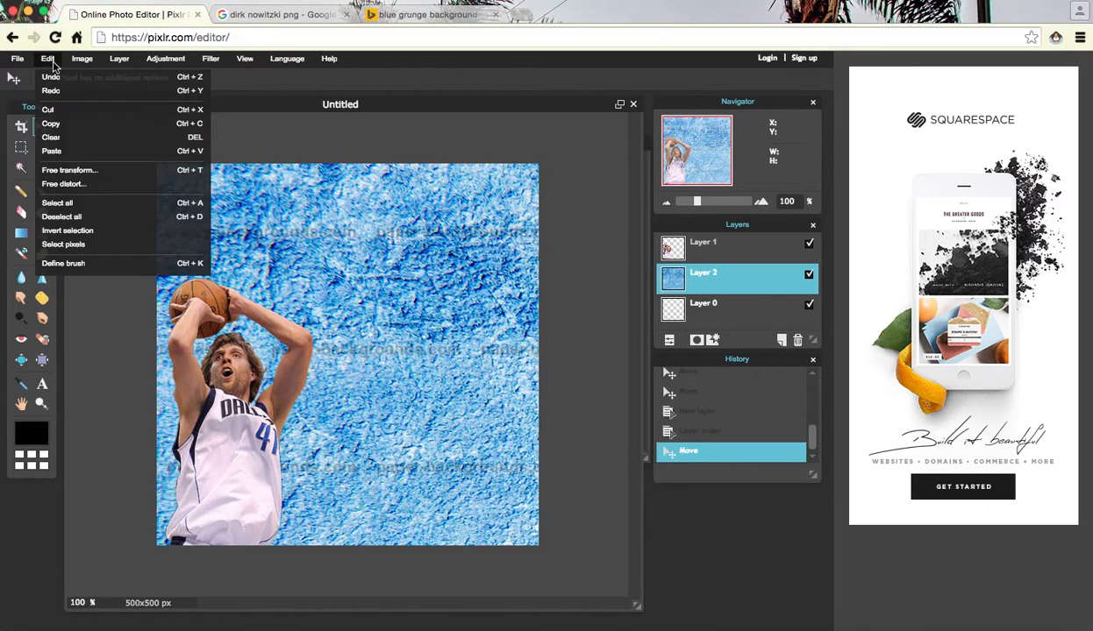
click(68, 172)
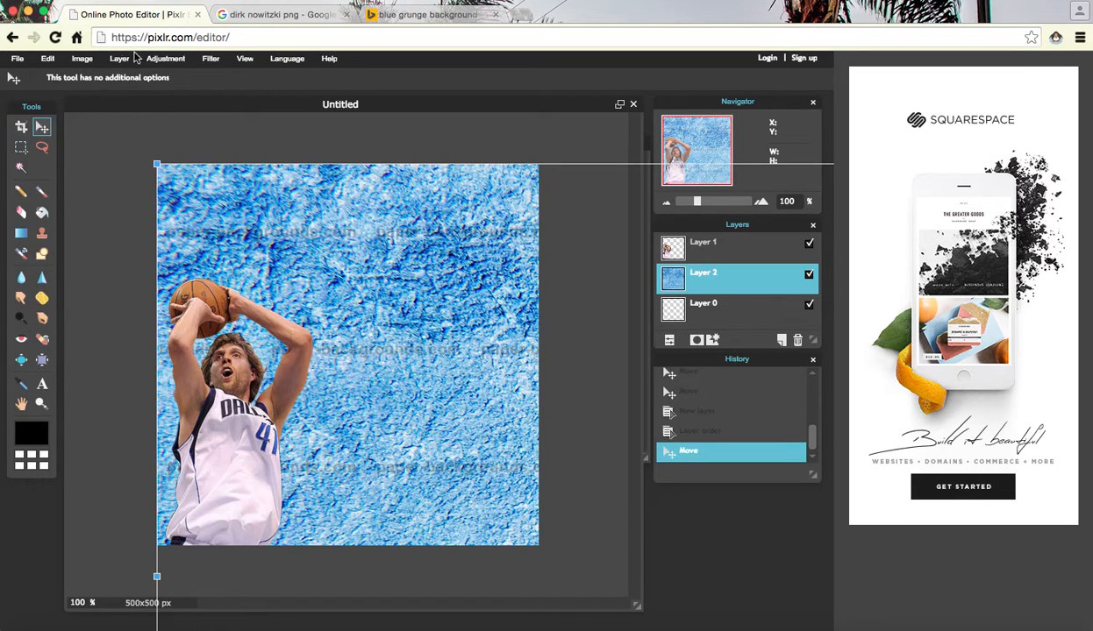
drag(157, 164, 267, 237)
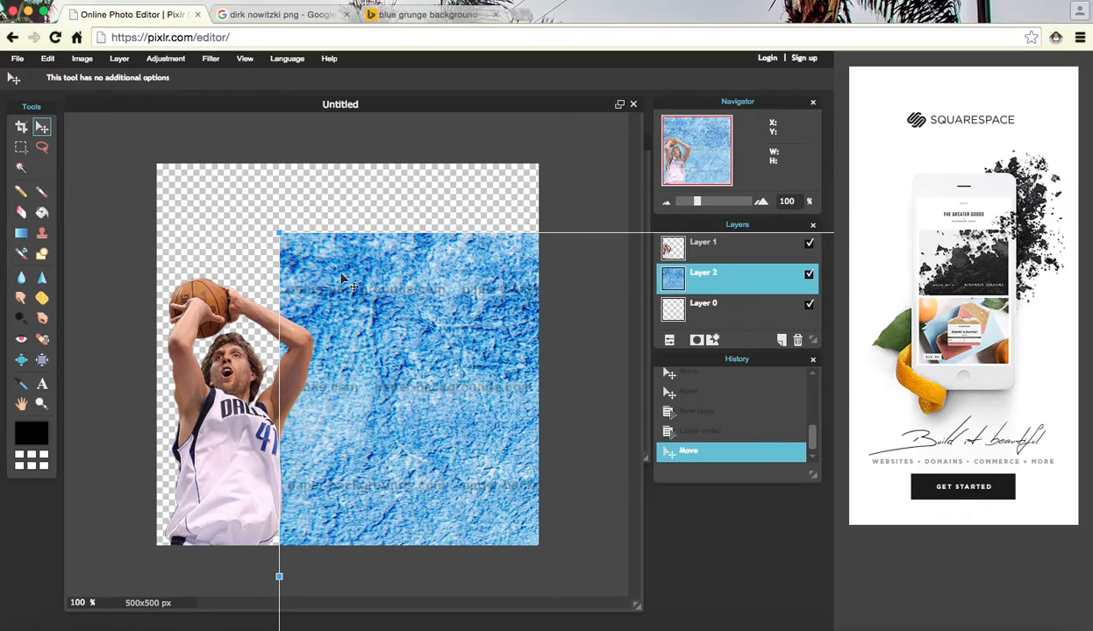
drag(343, 275, 7, 150)
drag(300, 247, 237, 230)
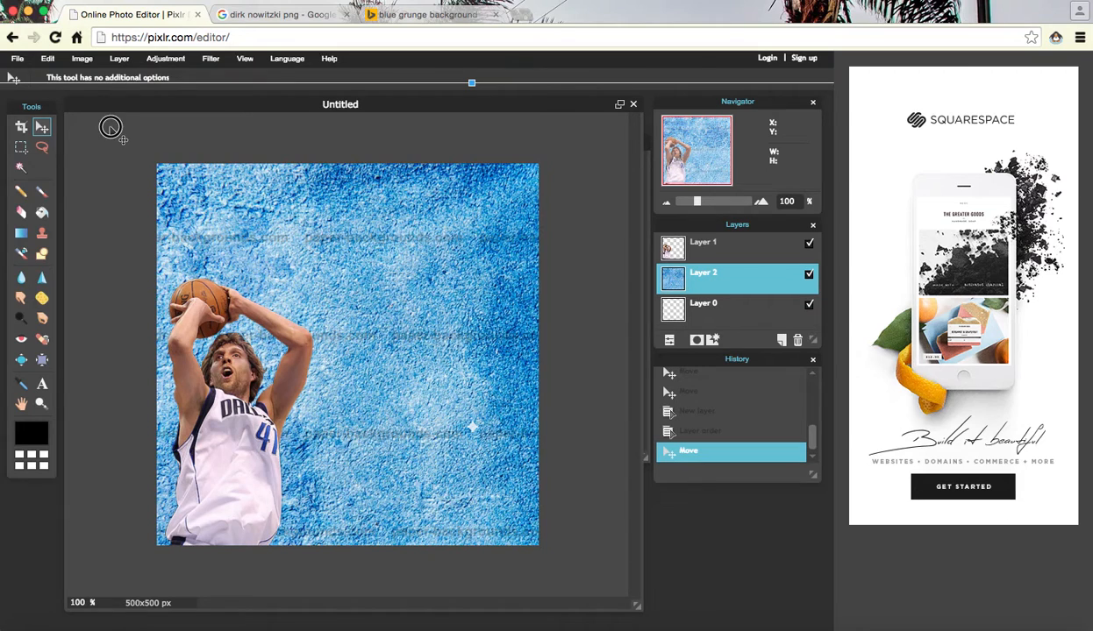
drag(110, 127, 105, 149)
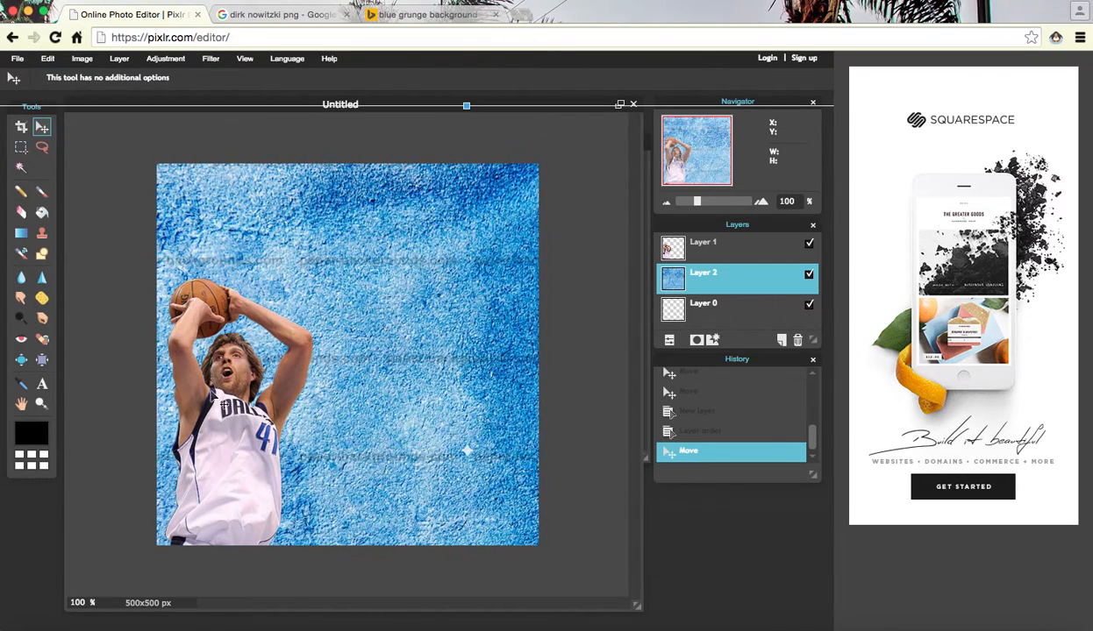
drag(35, 245, 36, 242)
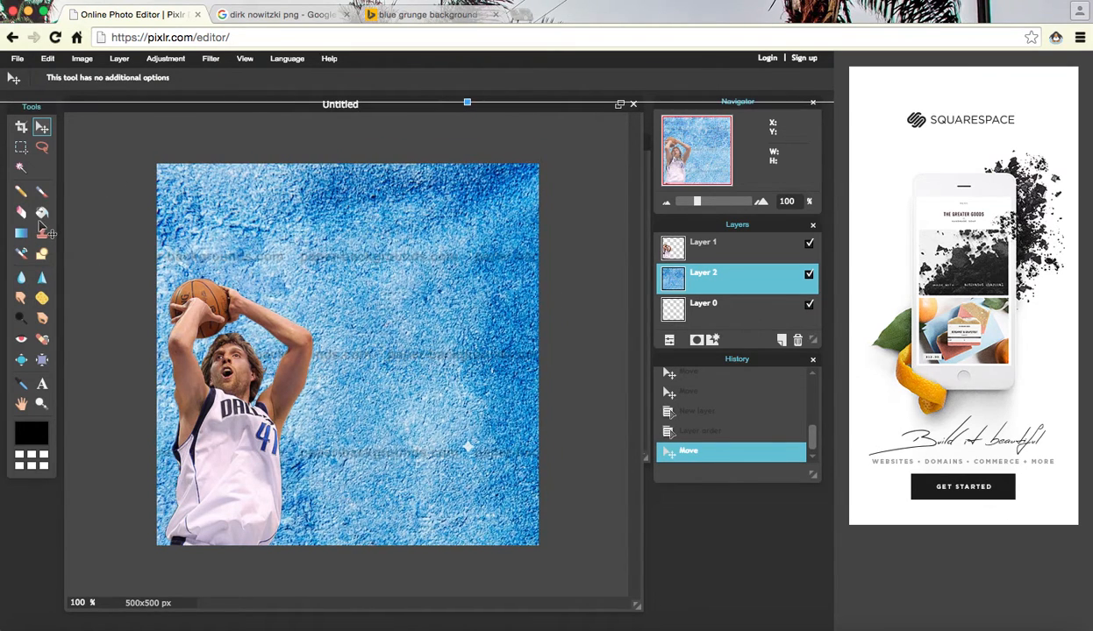
click(175, 76)
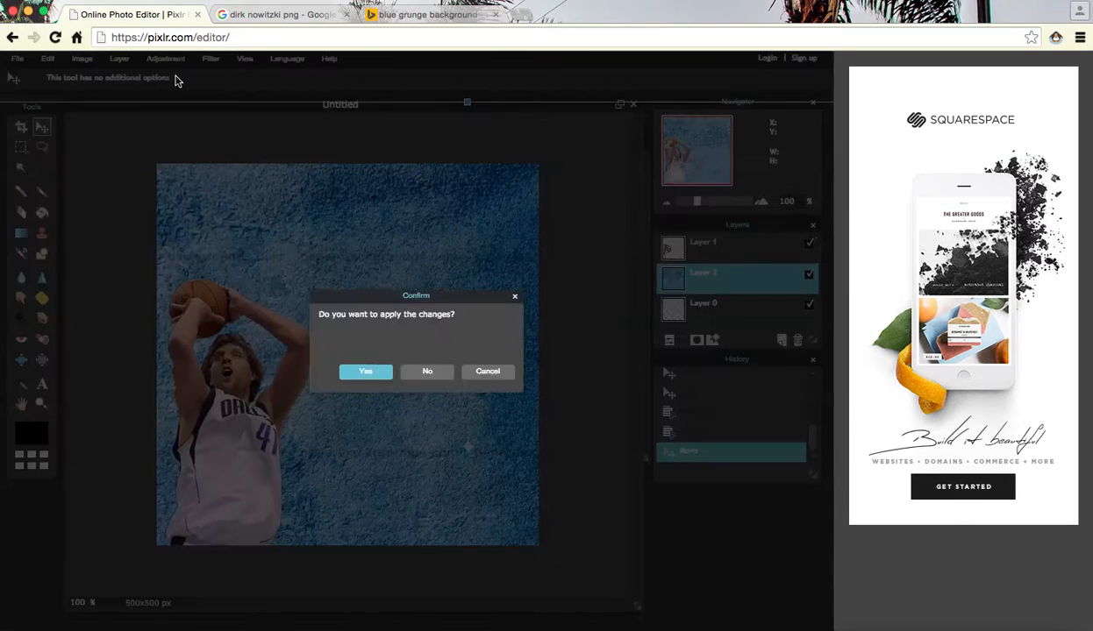
click(366, 372)
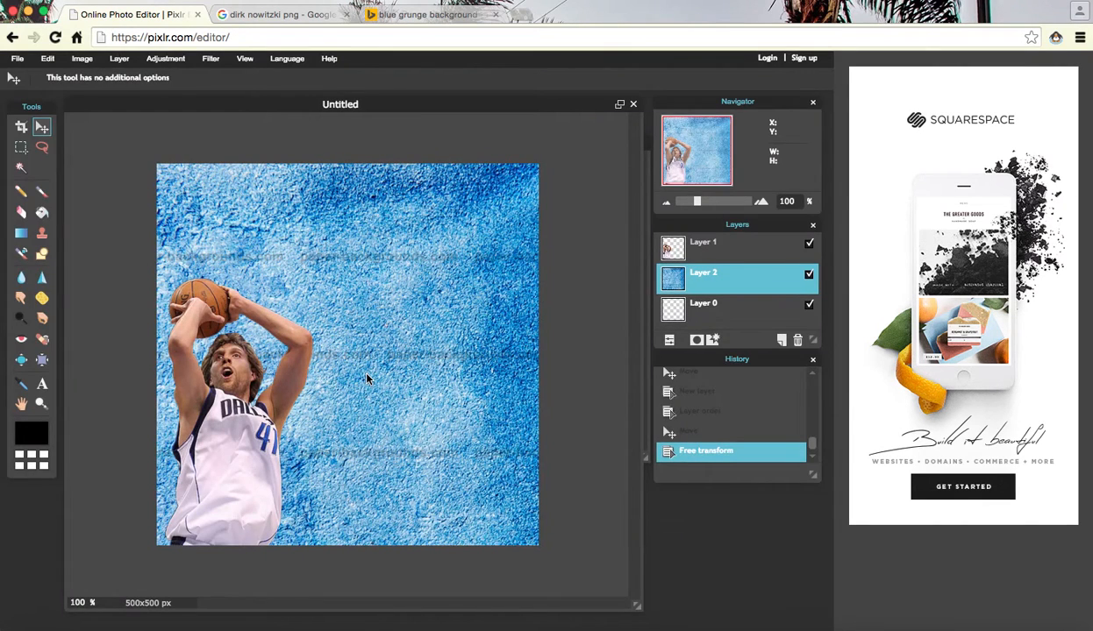
Step: Close the blue grunge background search and search Google Images for "mavericks logo png"
click(495, 14)
click(270, 15)
scroll(304, 180, up, 2)
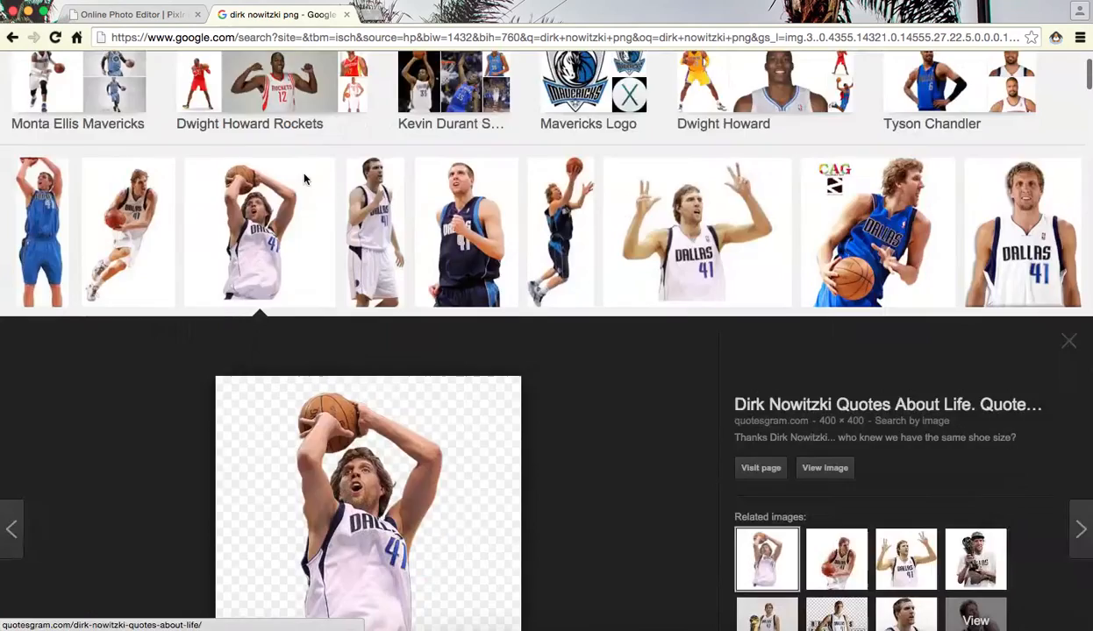
scroll(304, 180, up, 2)
triple_click(262, 70)
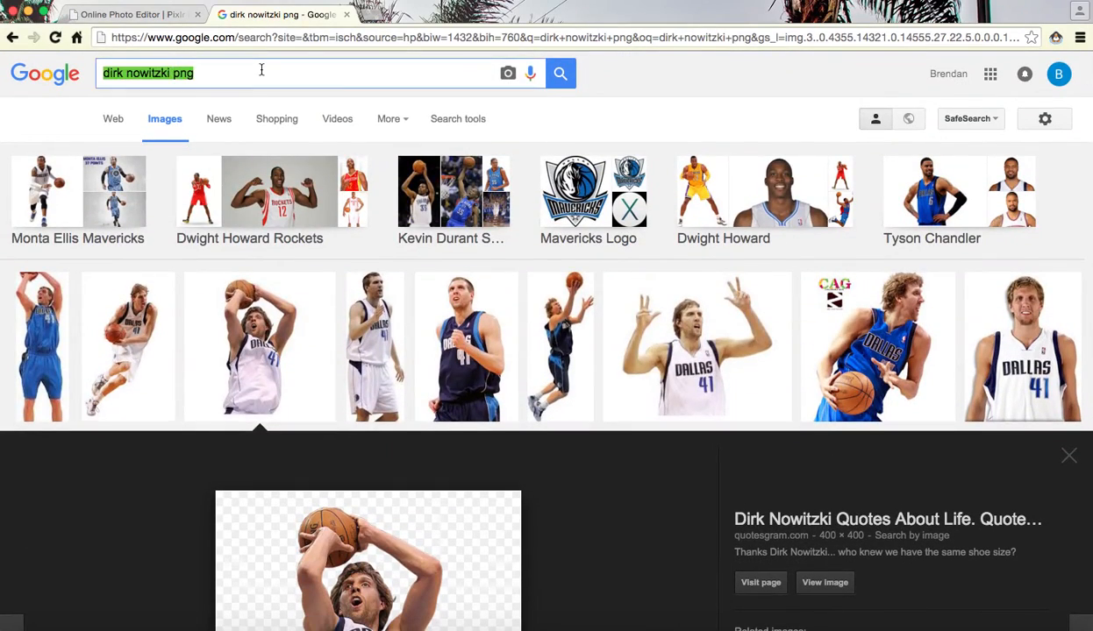
text(maveru)
key(BackSpace)
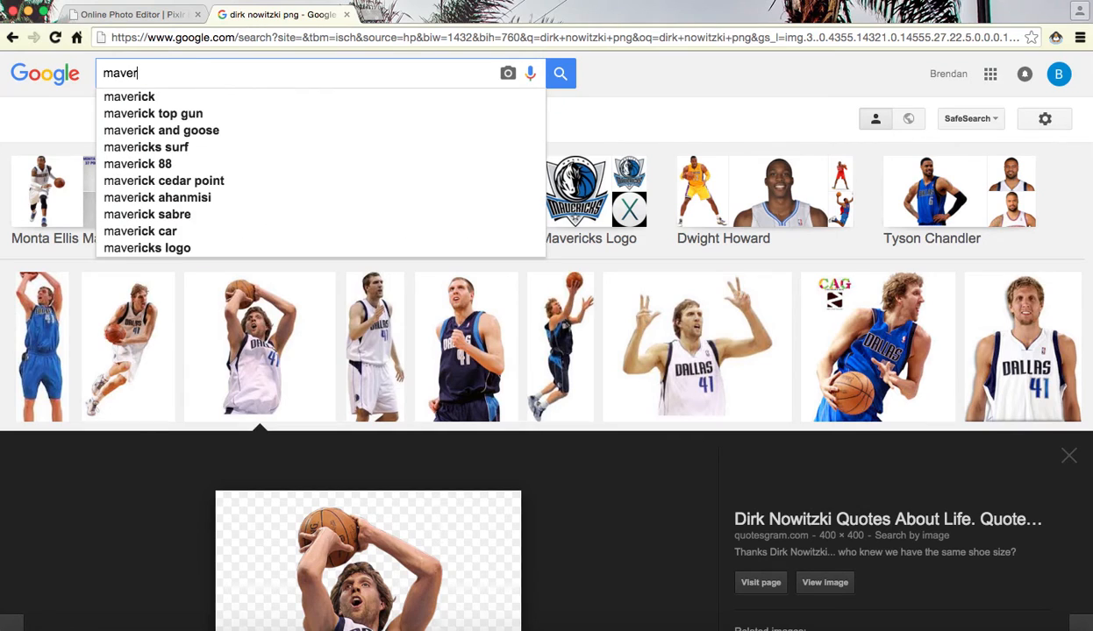
text(icks logo p)
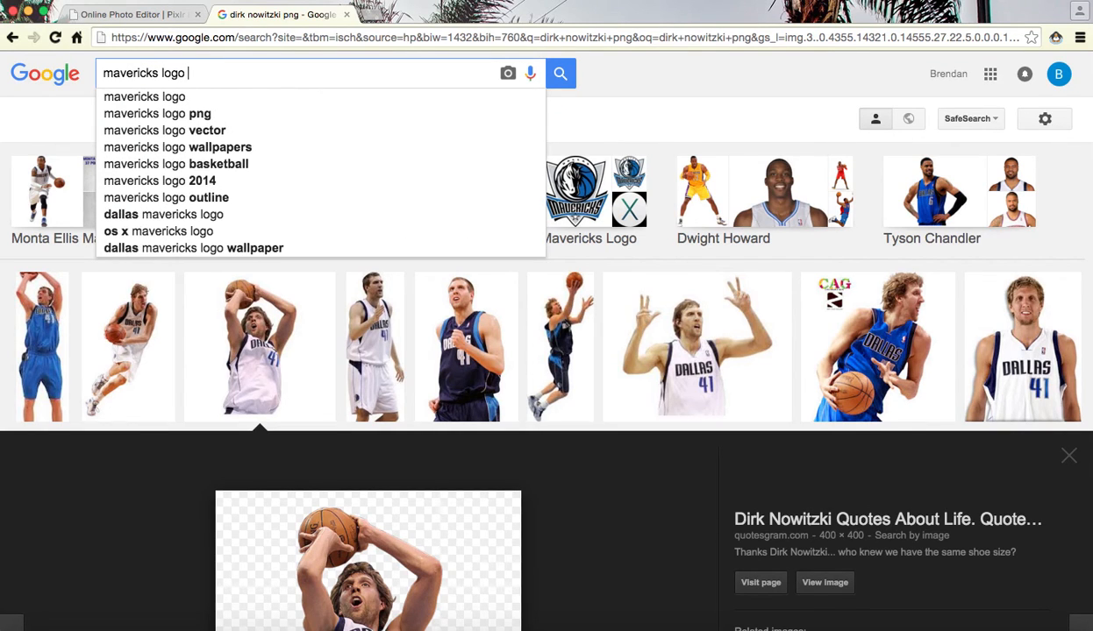
text(ng)
key(Return)
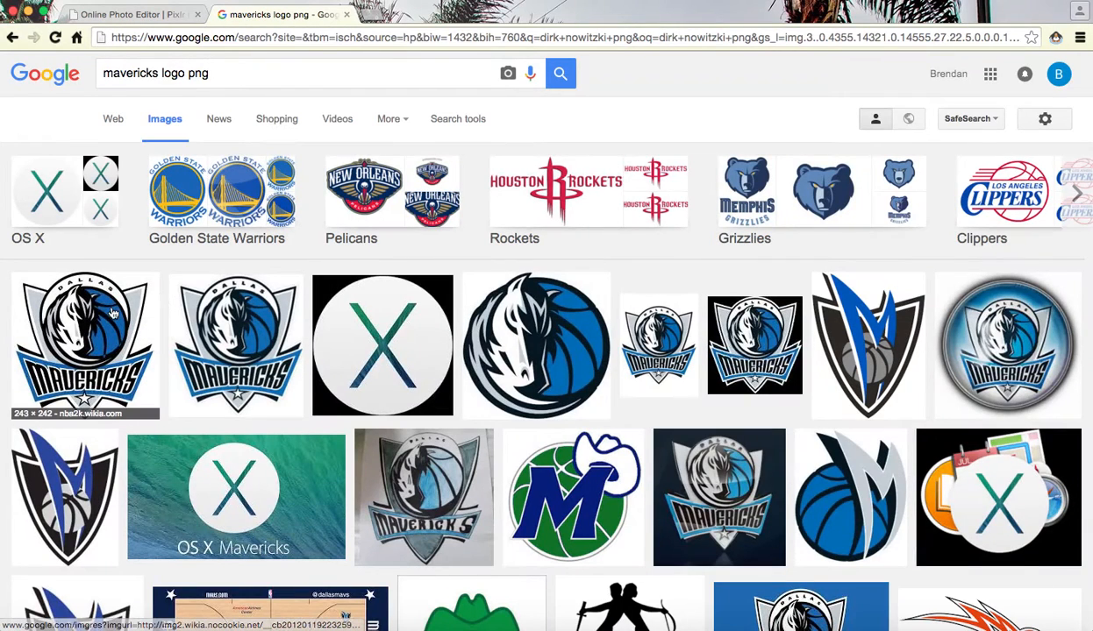
click(124, 318)
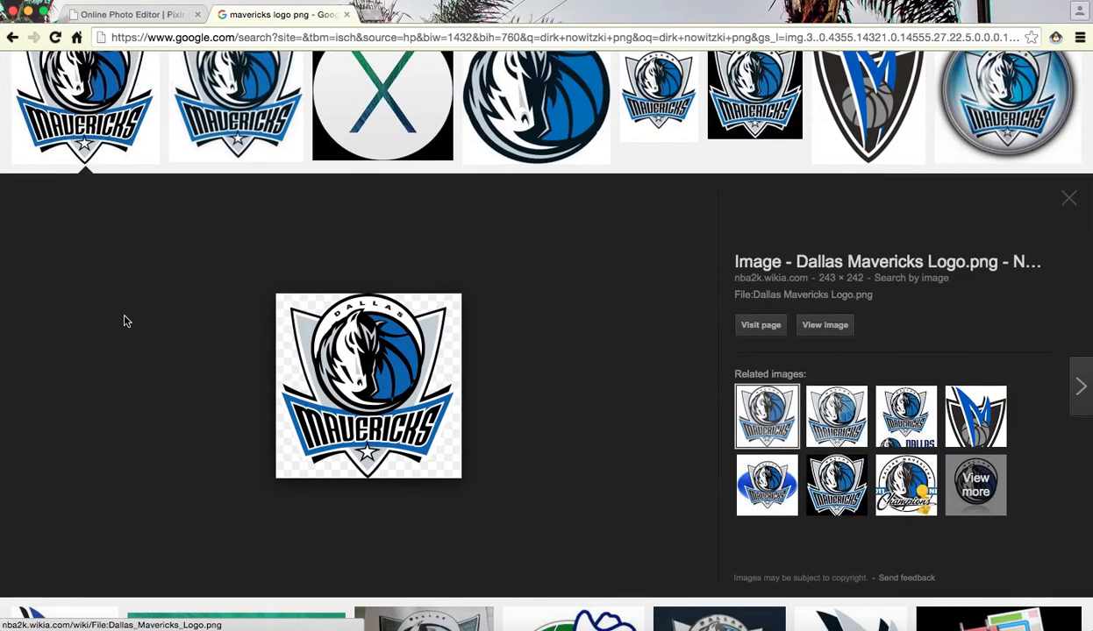
click(272, 104)
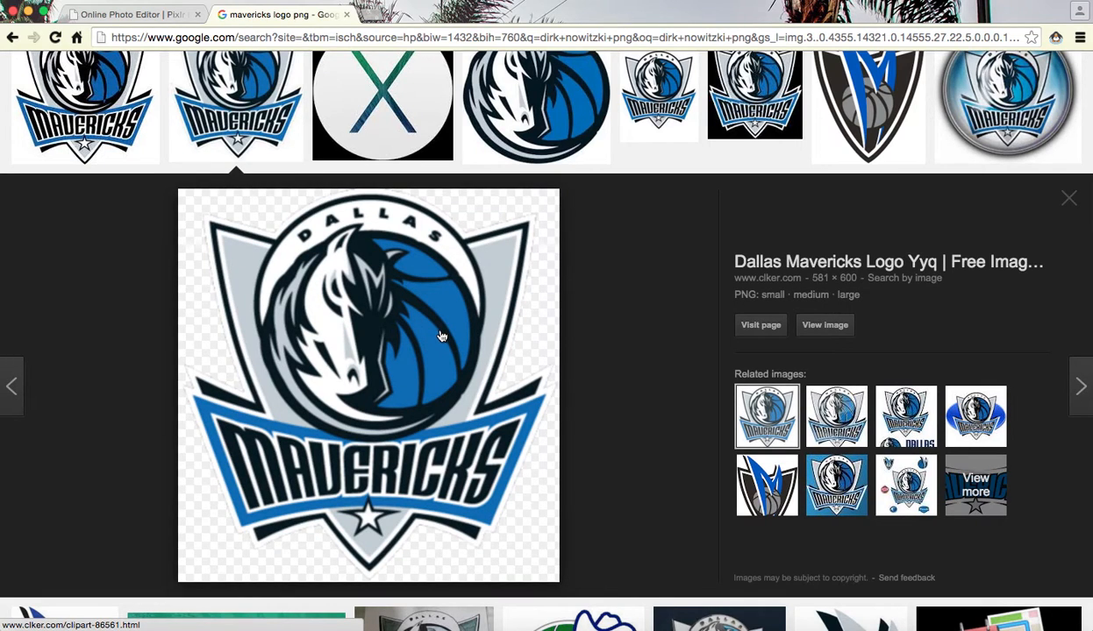
right_click(430, 321)
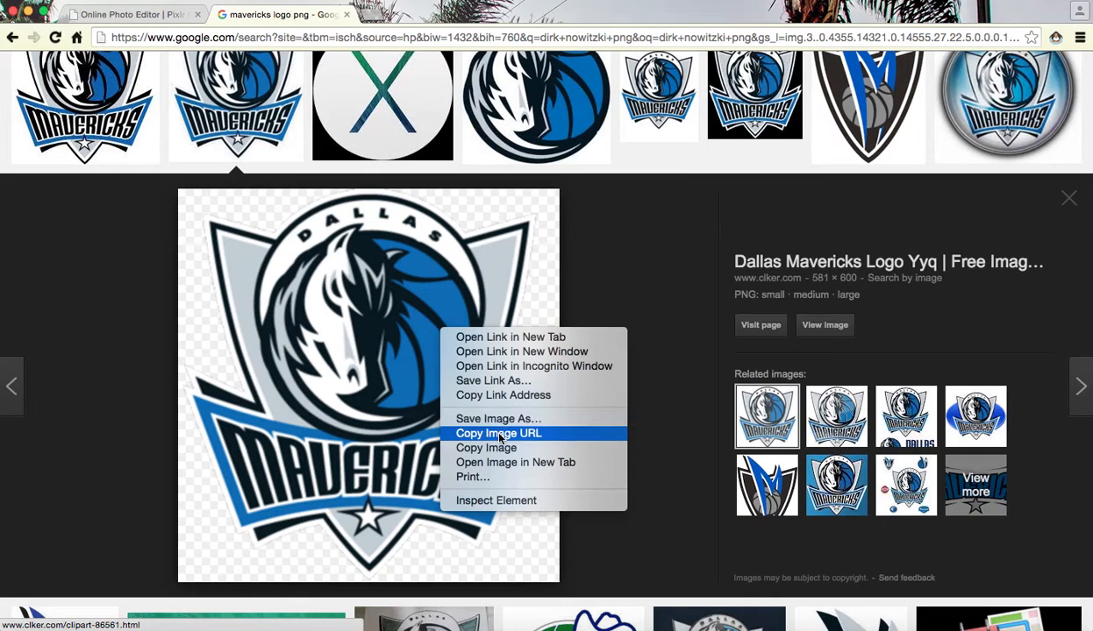
click(530, 428)
Step: Switch back to Pixlr Editor and open the Mavericks logo from the copied image URL
click(156, 14)
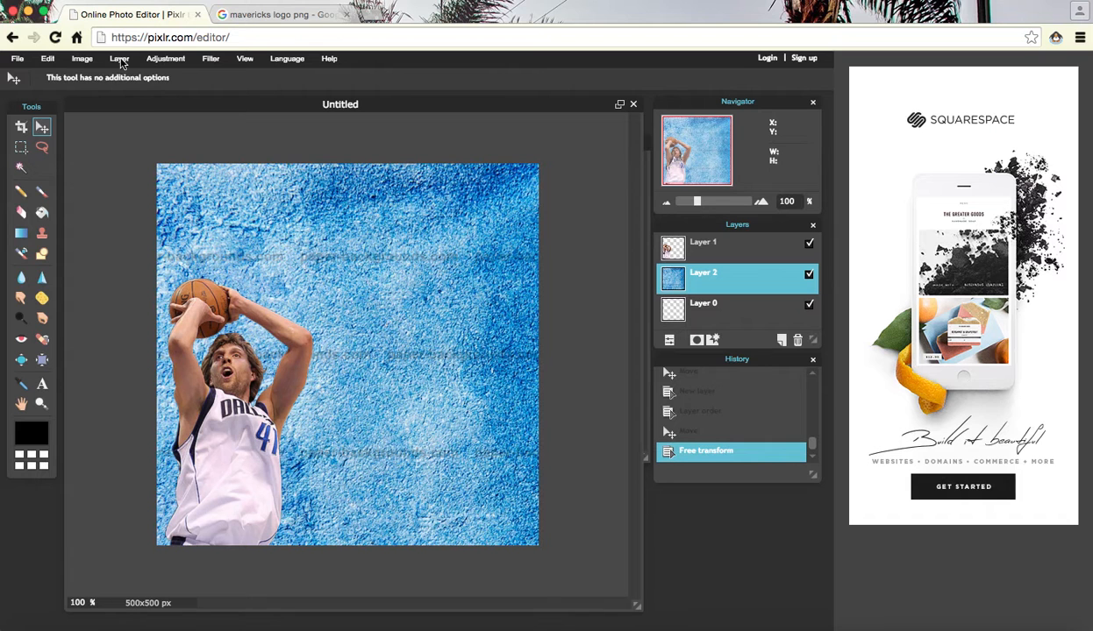
click(17, 58)
click(35, 106)
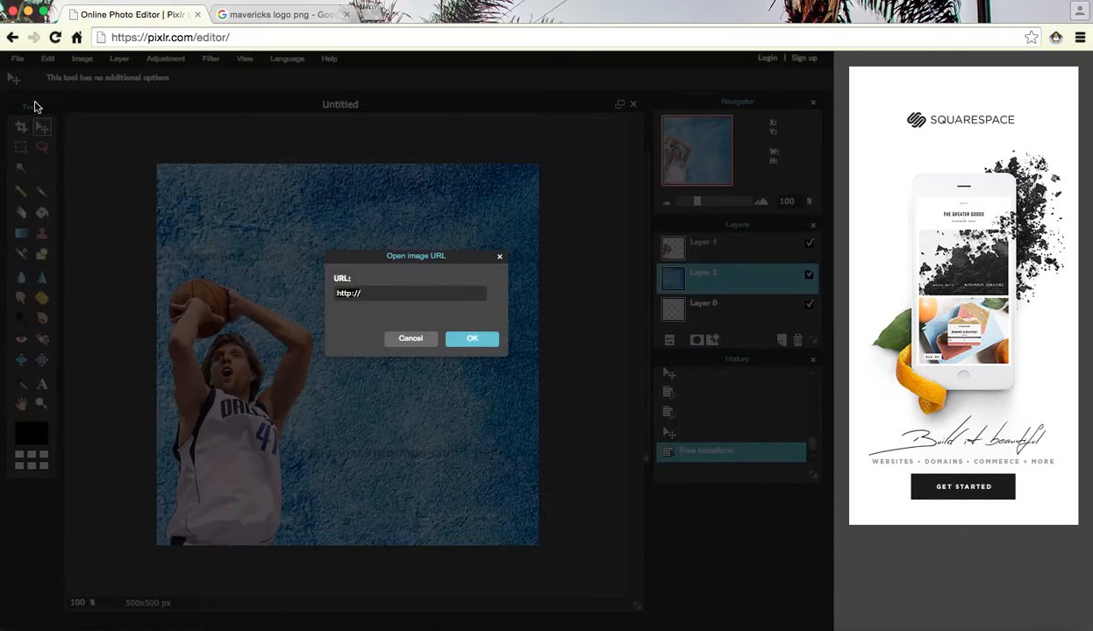
key(super+v)
click(468, 341)
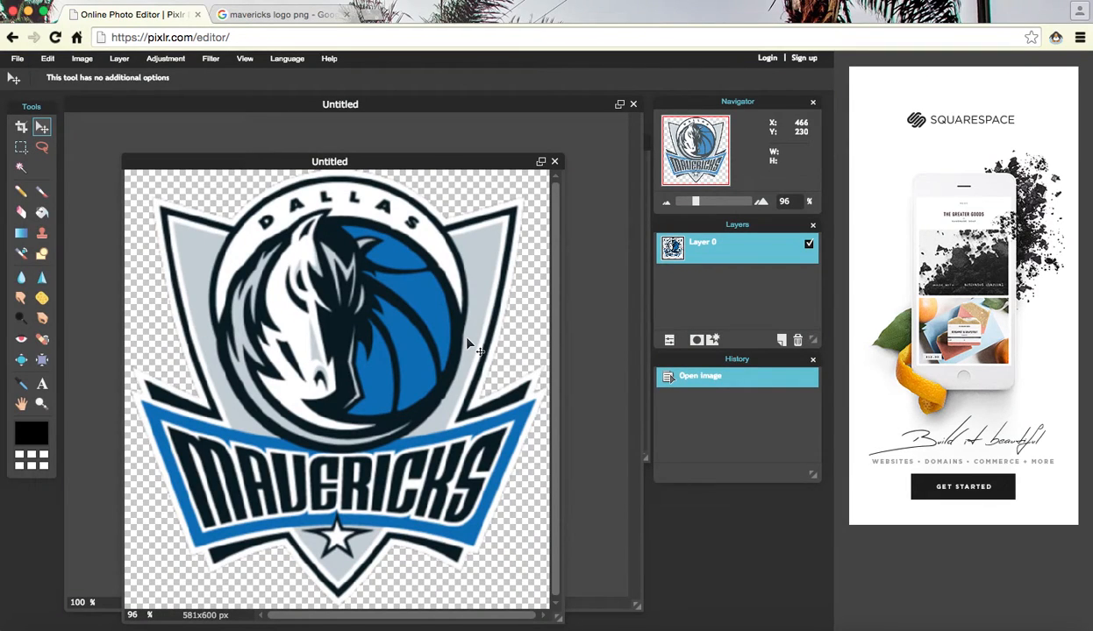
Step: Copy the whole Mavericks logo into the player graphic as a new layer and center it on the canvas behind the player
key(super+a)
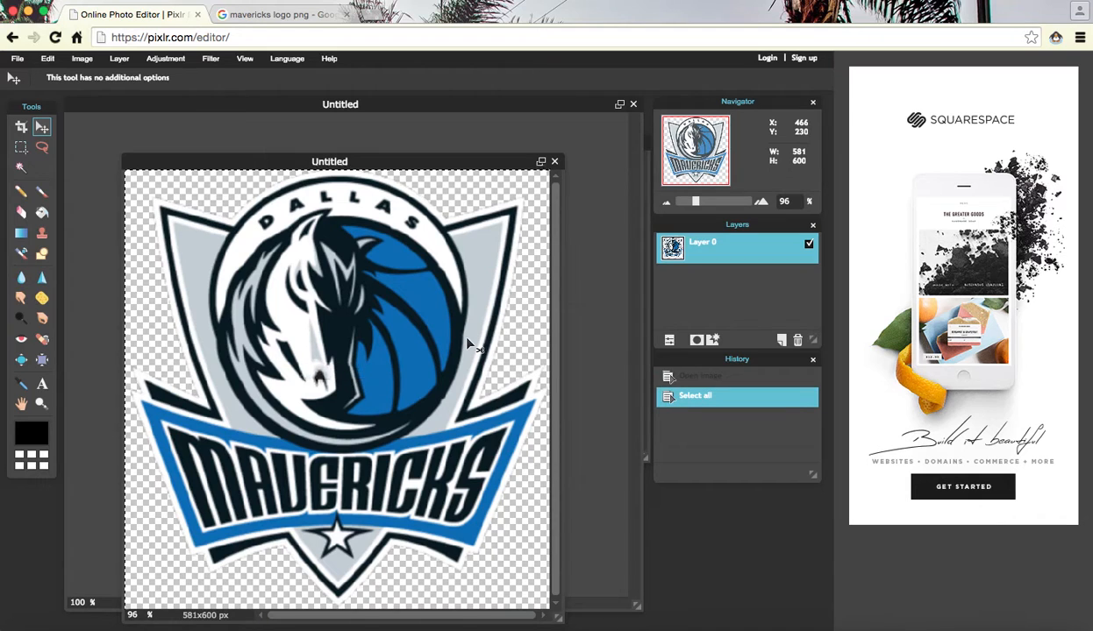
key(super+c)
click(597, 300)
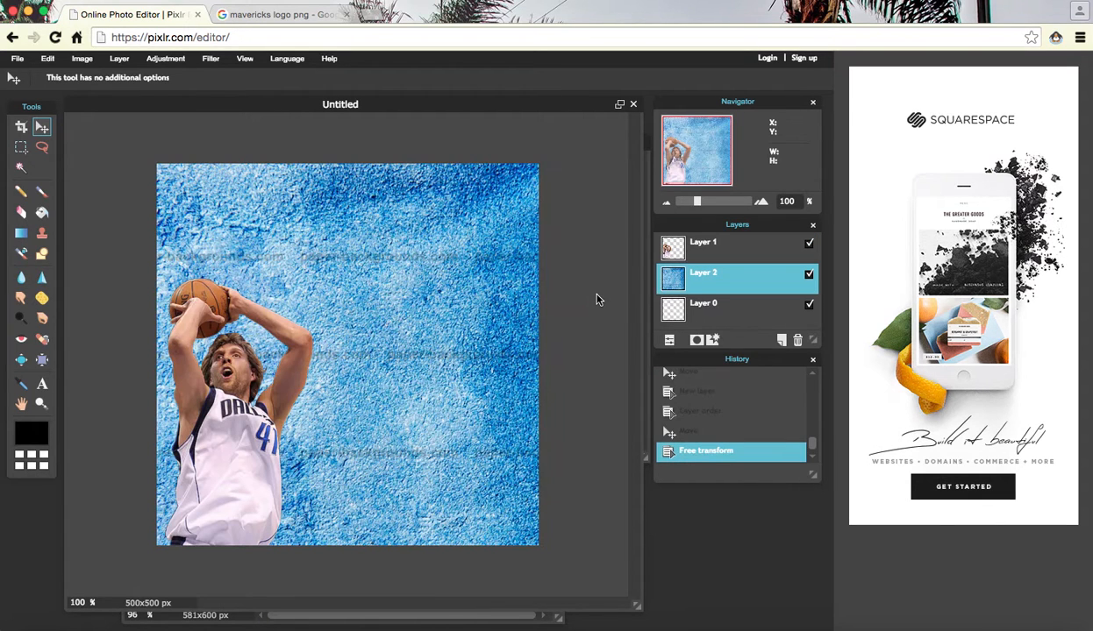
key(super+v)
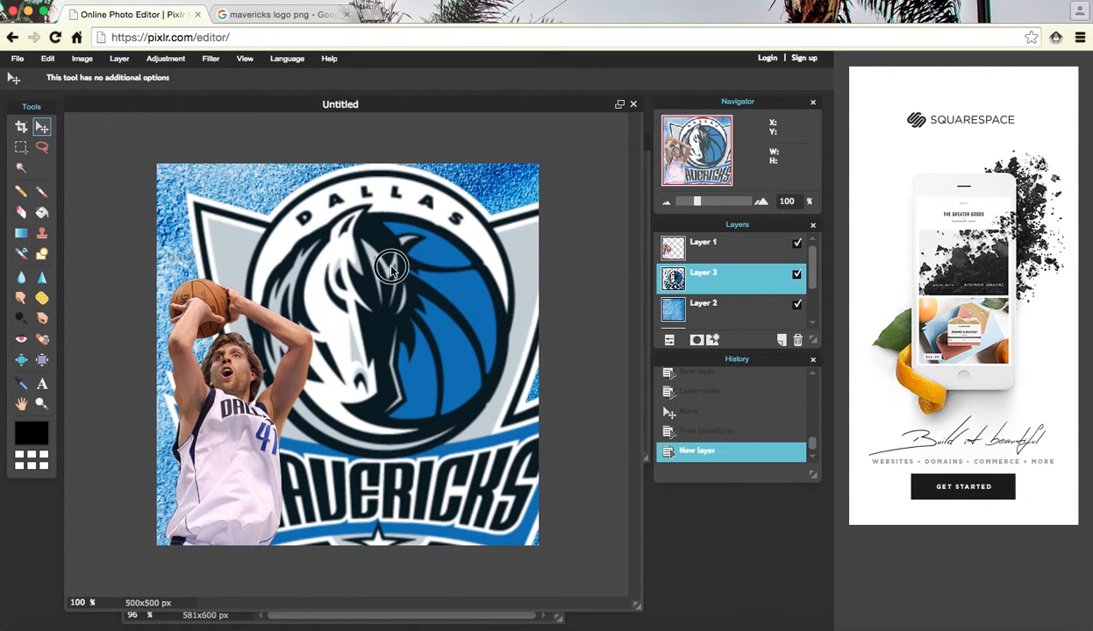
drag(392, 270, 357, 254)
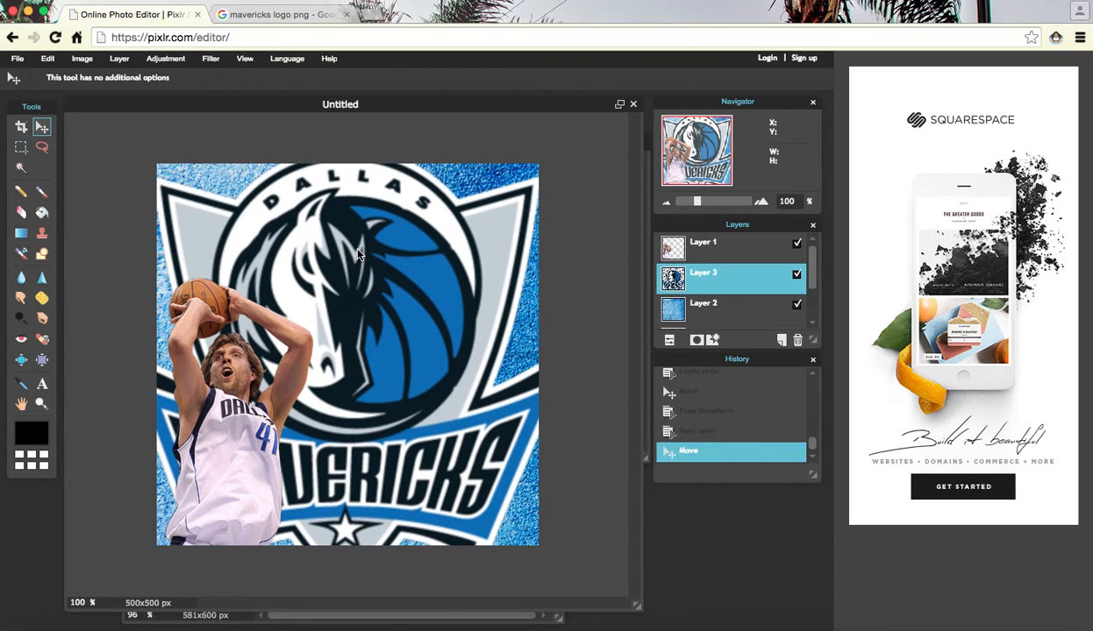
Step: Shrink the Mavericks logo with Free transform, apply the changes, and move it to the canvas's upper-right area
click(46, 59)
click(75, 169)
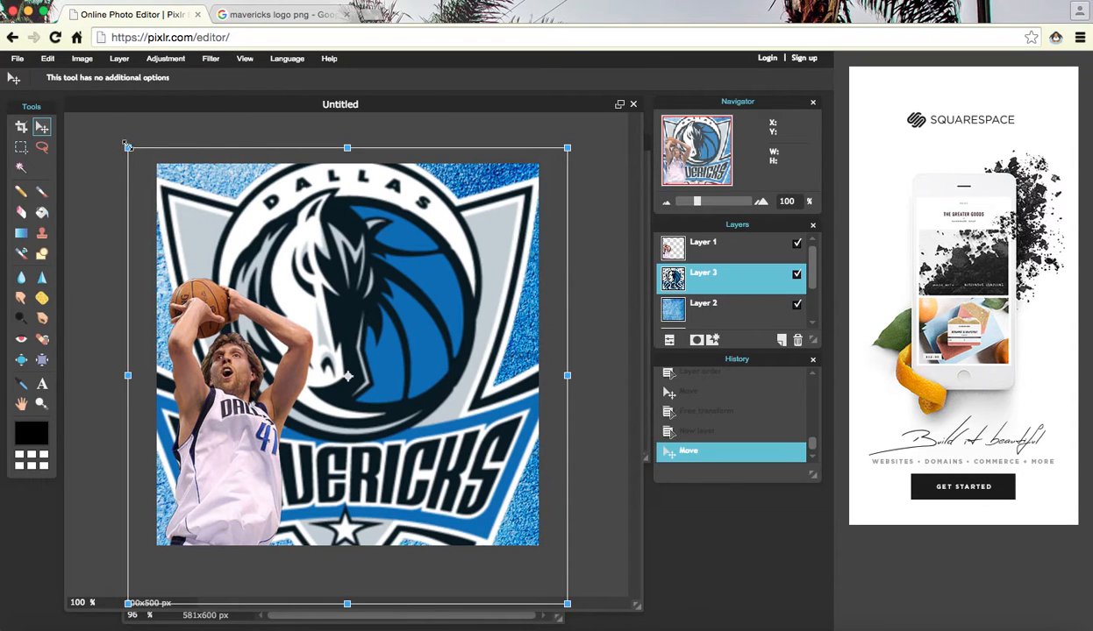
drag(128, 147, 213, 197)
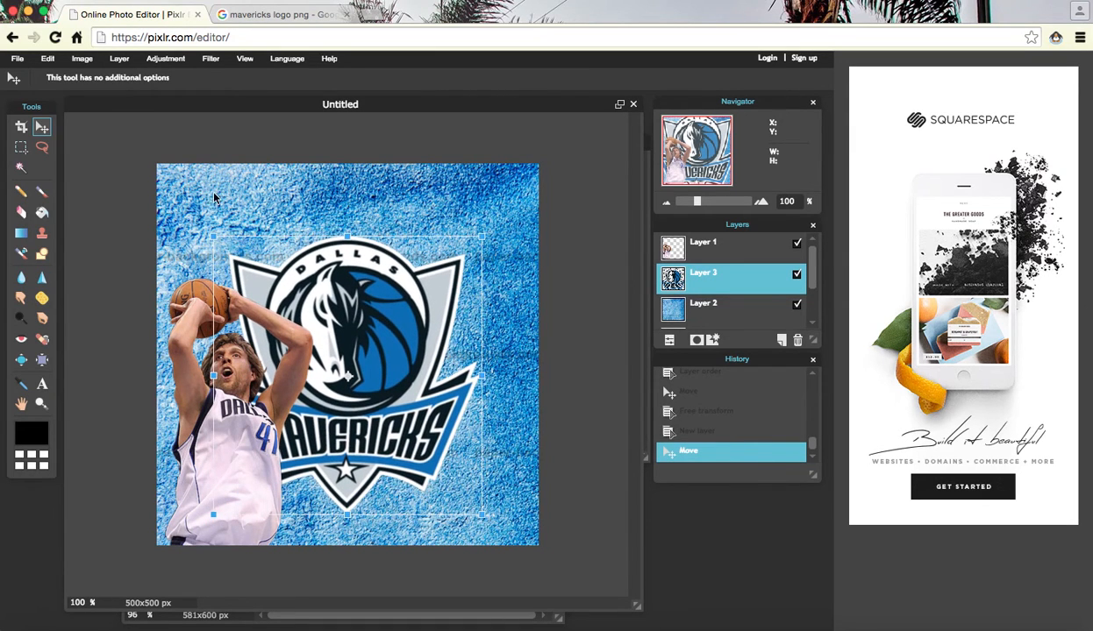
click(272, 106)
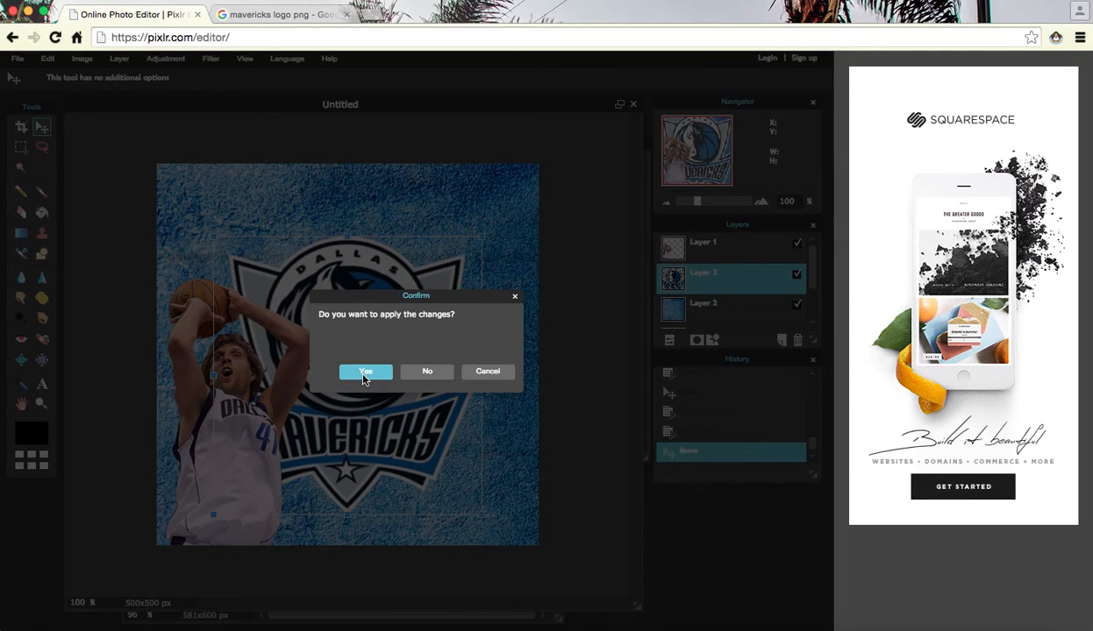
click(364, 371)
drag(397, 340, 452, 280)
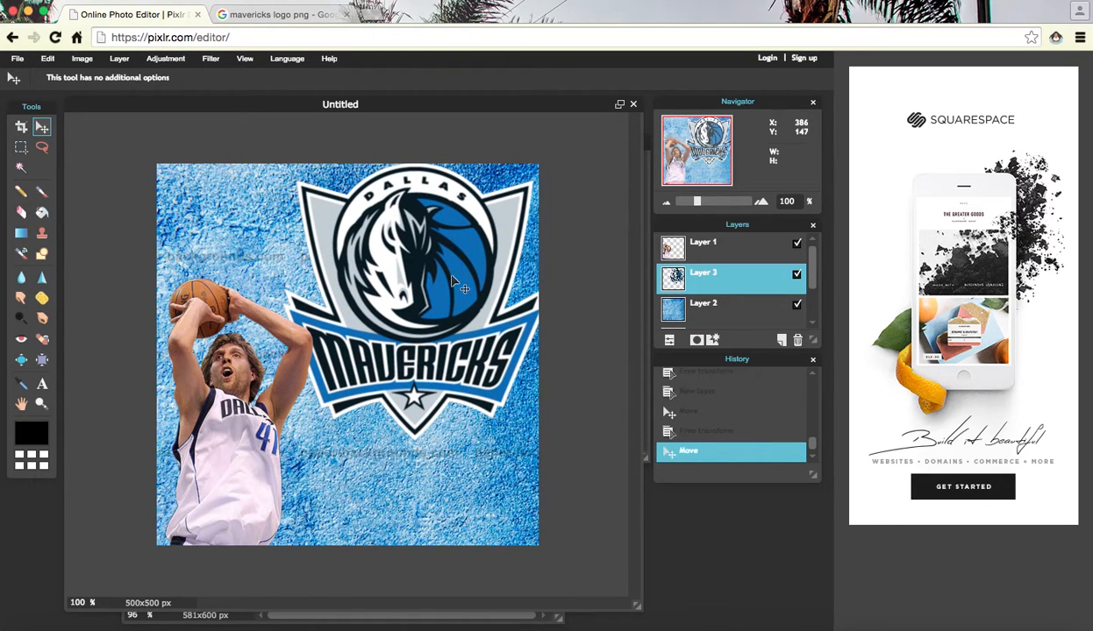
Step: Switch to the Google Images tab, search for "michael finley png", and look through the results for a usable player cutout
click(322, 15)
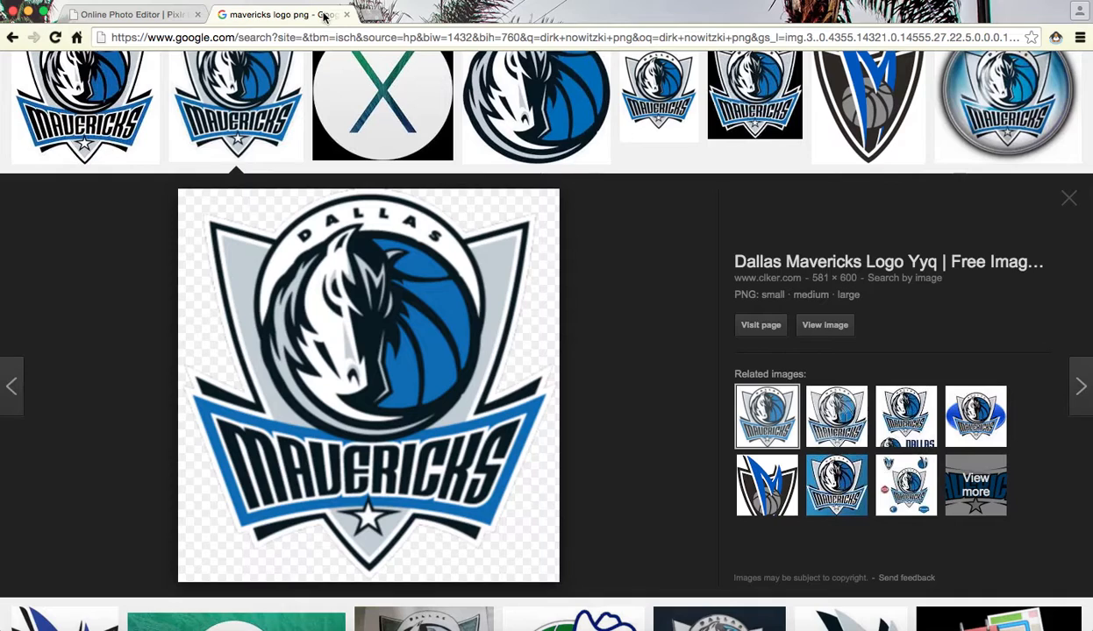
scroll(281, 220, up, 4)
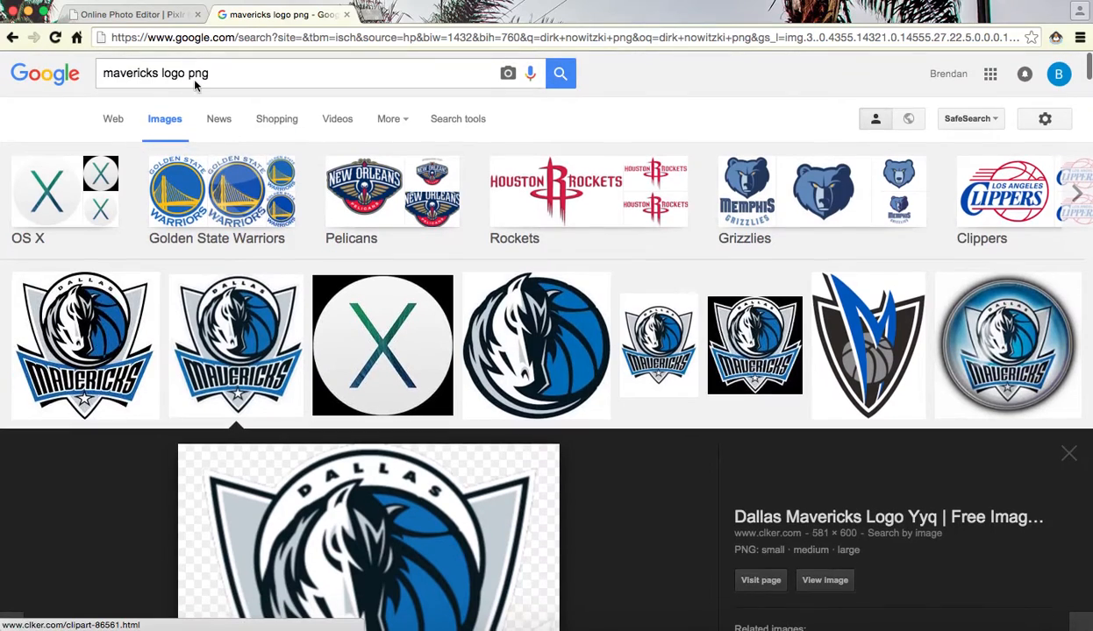
drag(211, 77, 188, 71)
triple_click(187, 72)
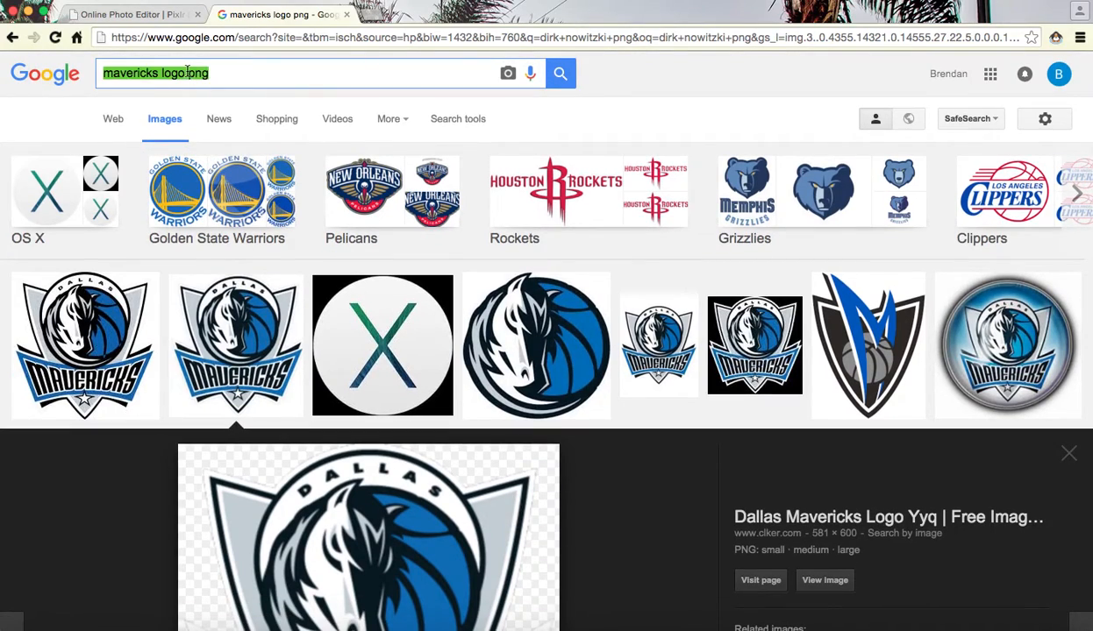
text(mich)
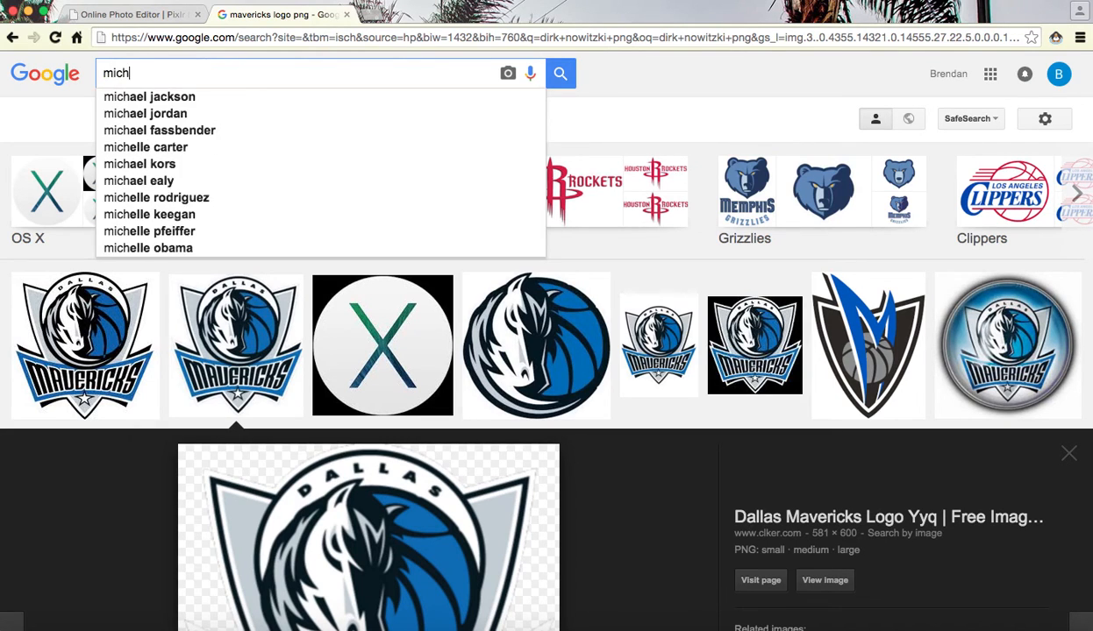
text(ael fin)
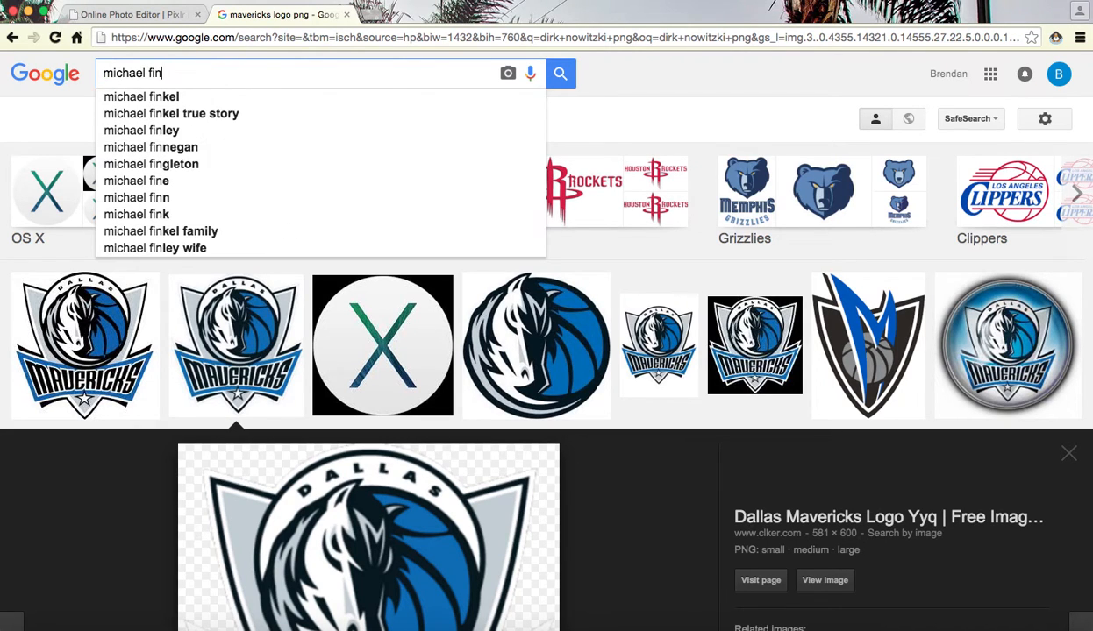
text(ley png)
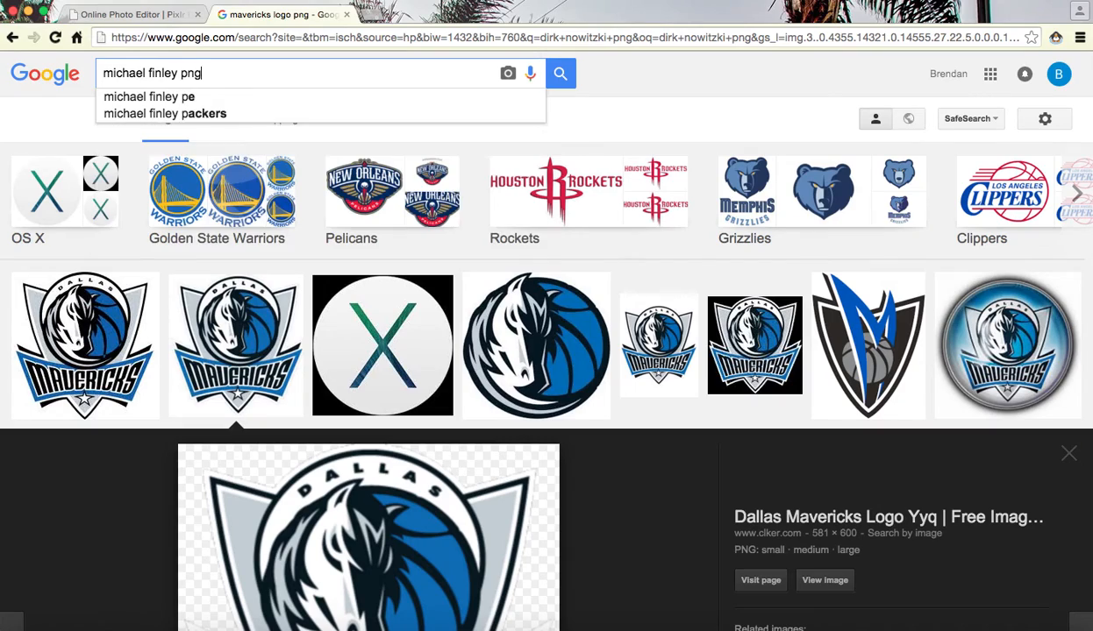
key(Return)
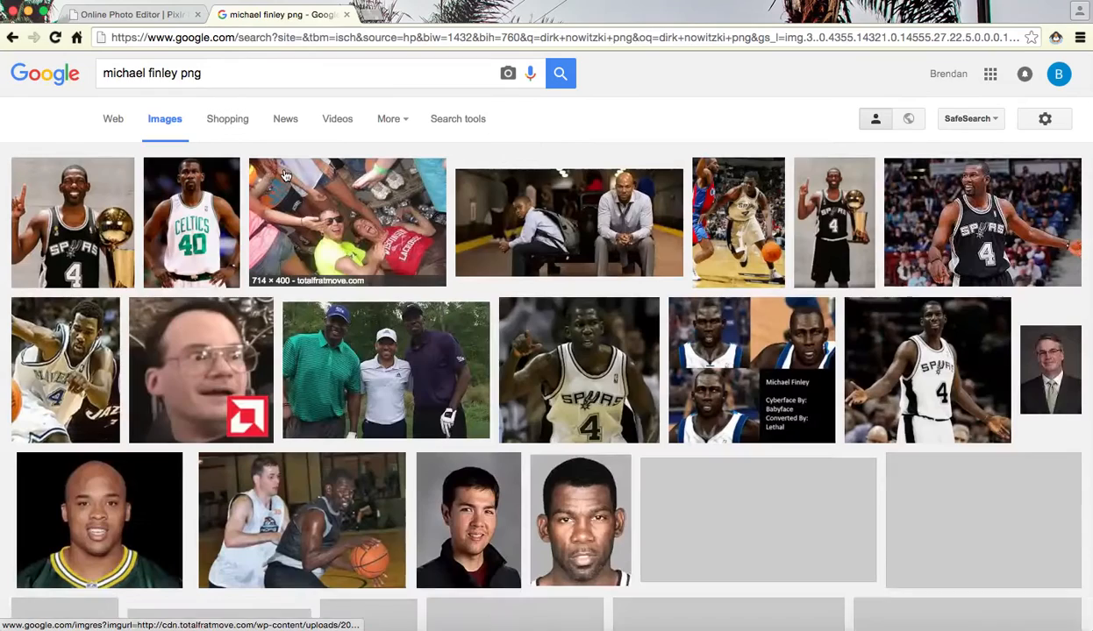
scroll(298, 395, down, 5)
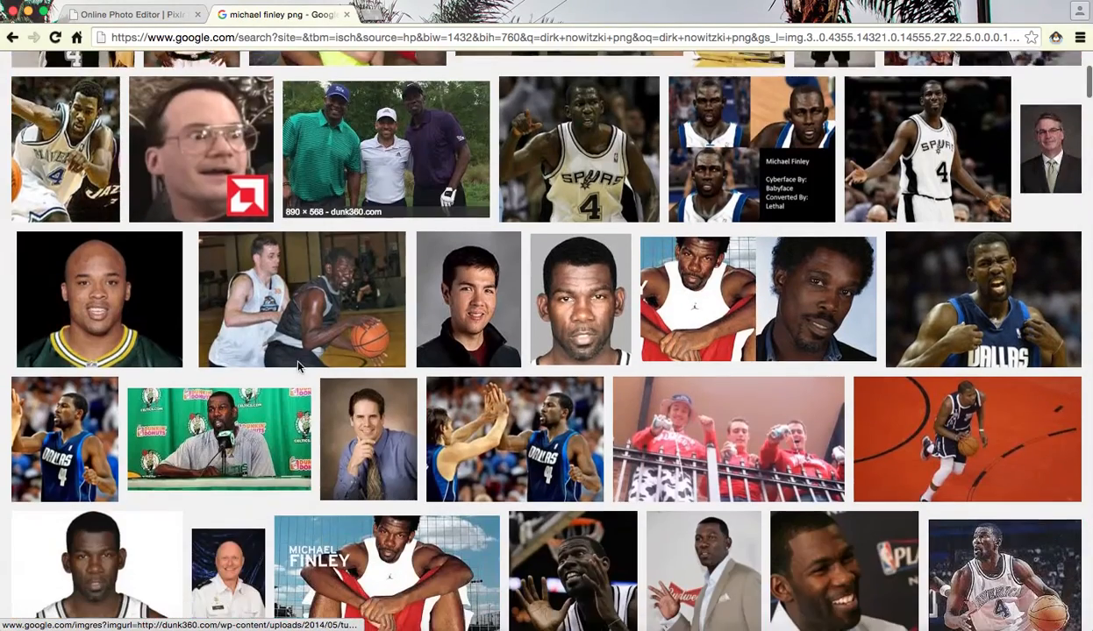
scroll(298, 367, down, 3)
scroll(298, 351, up, 10)
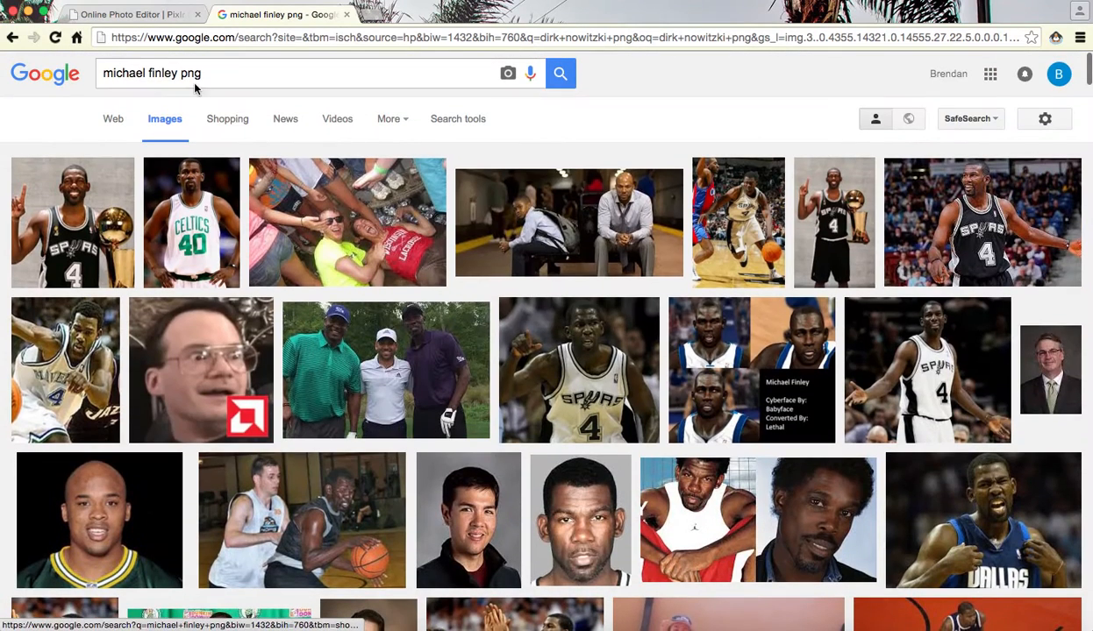
Step: Search Google Images for "steve nash mavericks png" and look through the results for a usable cutout
drag(180, 73, 80, 70)
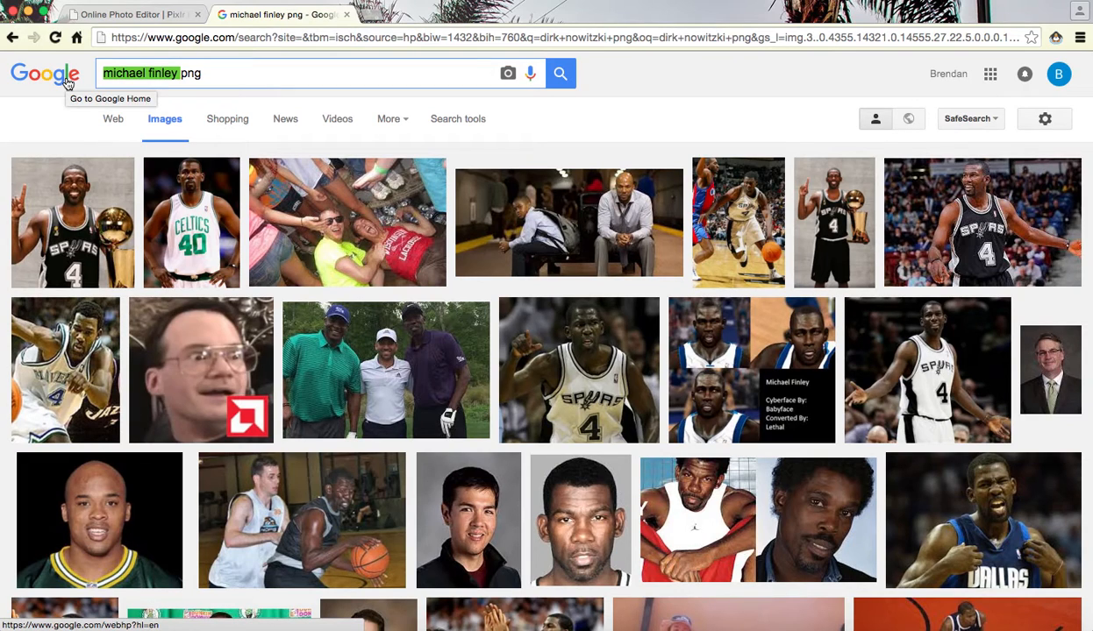
text(steve nas)
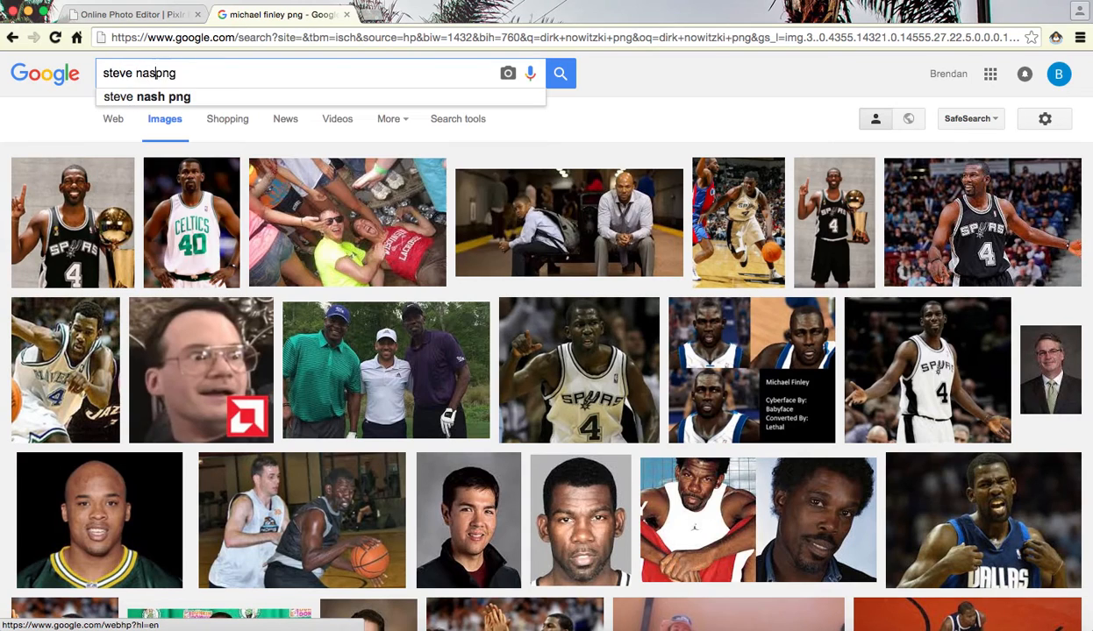
text(h mavericks)
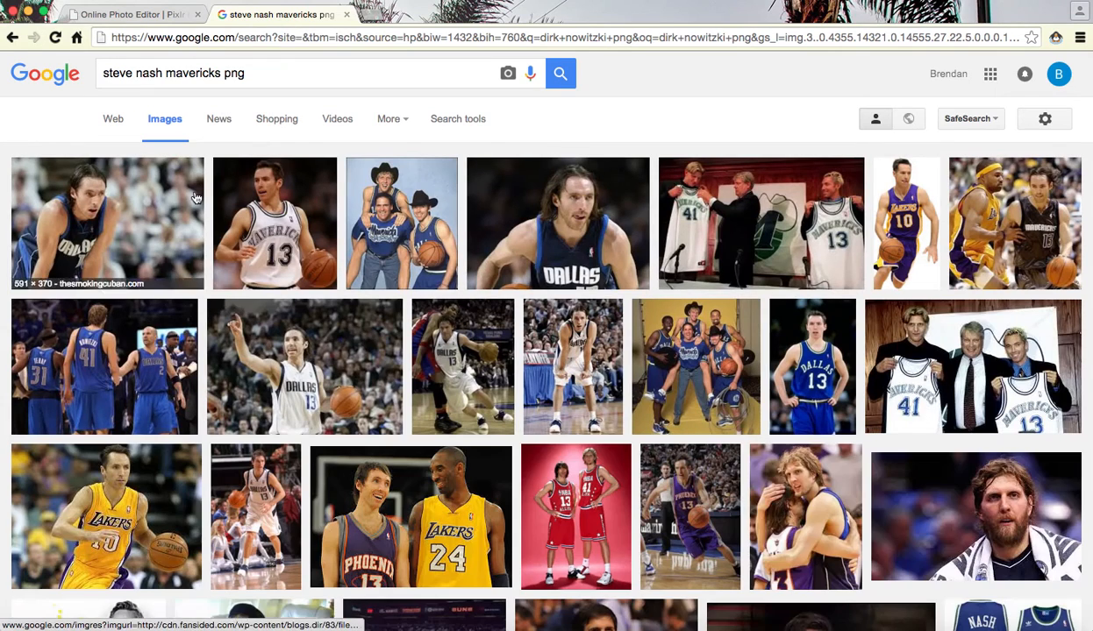
scroll(463, 430, down, 7)
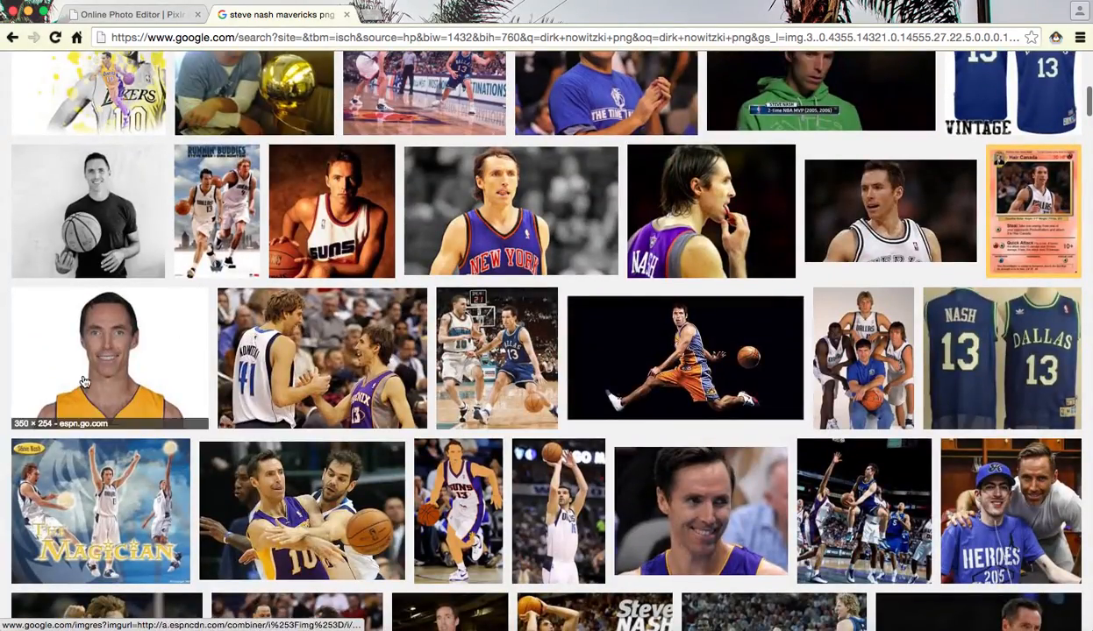
scroll(578, 415, up, 7)
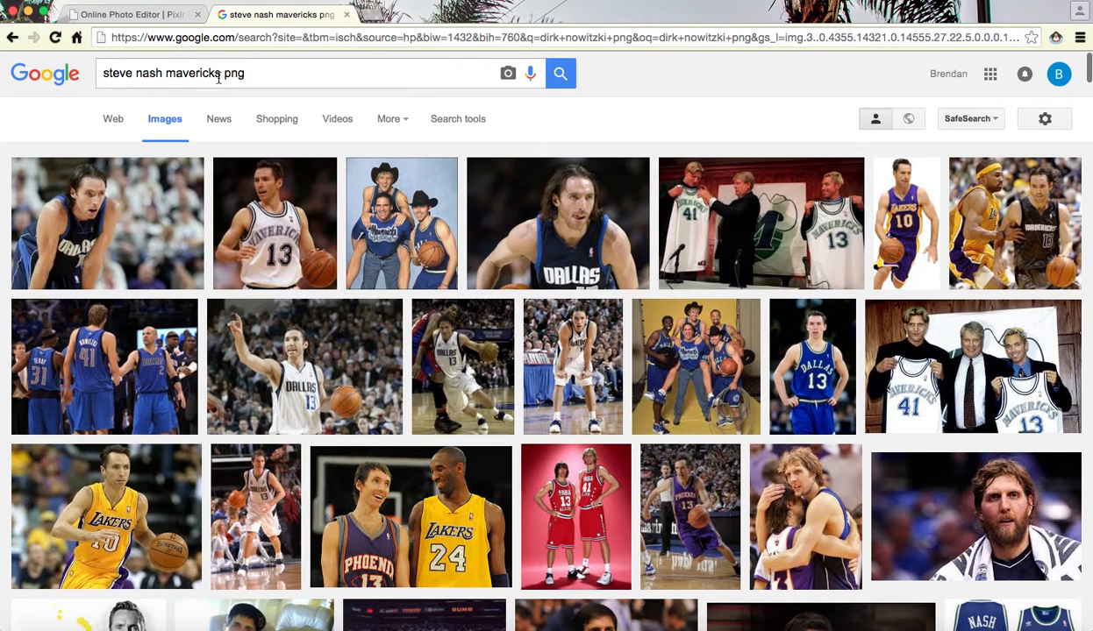
Step: Search Google Images for "monta ellis png"
drag(220, 74, 104, 69)
text(monta ellis)
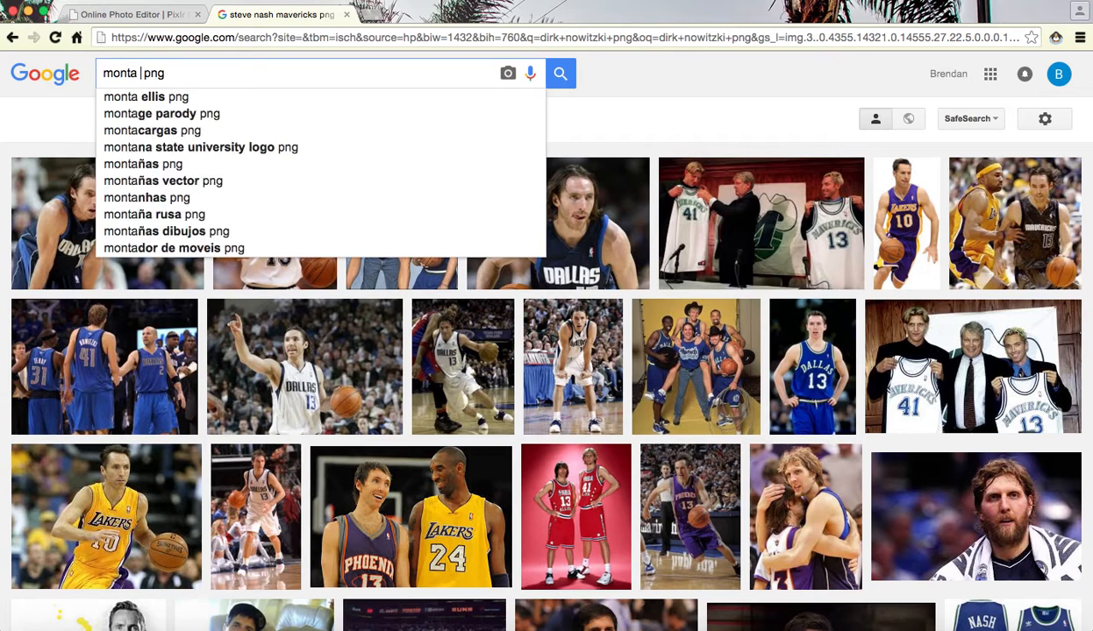
key(Return)
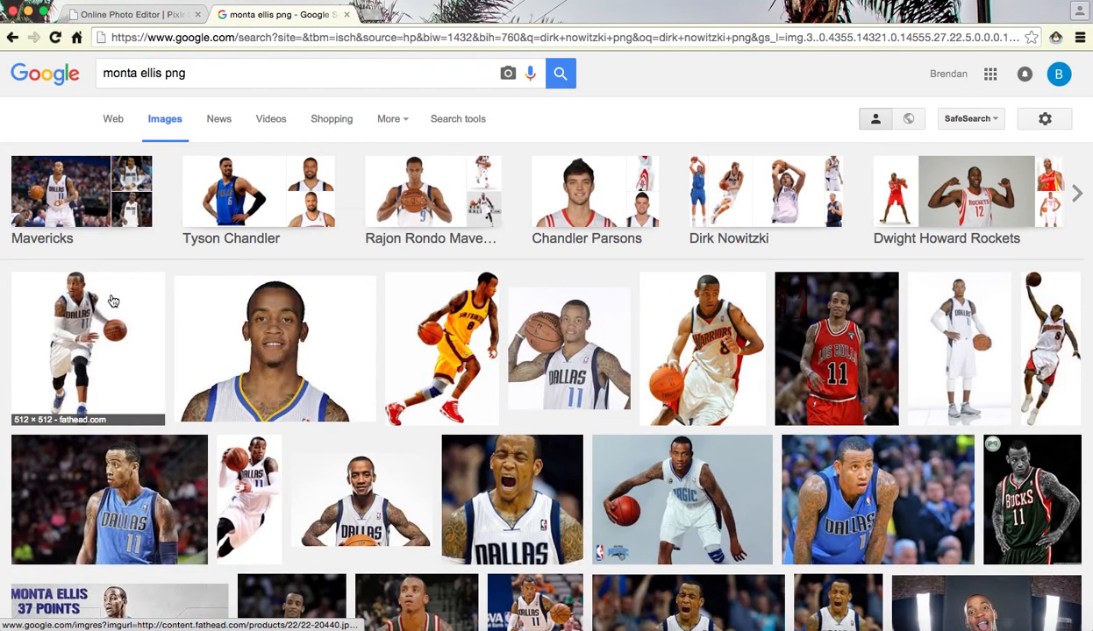
click(113, 301)
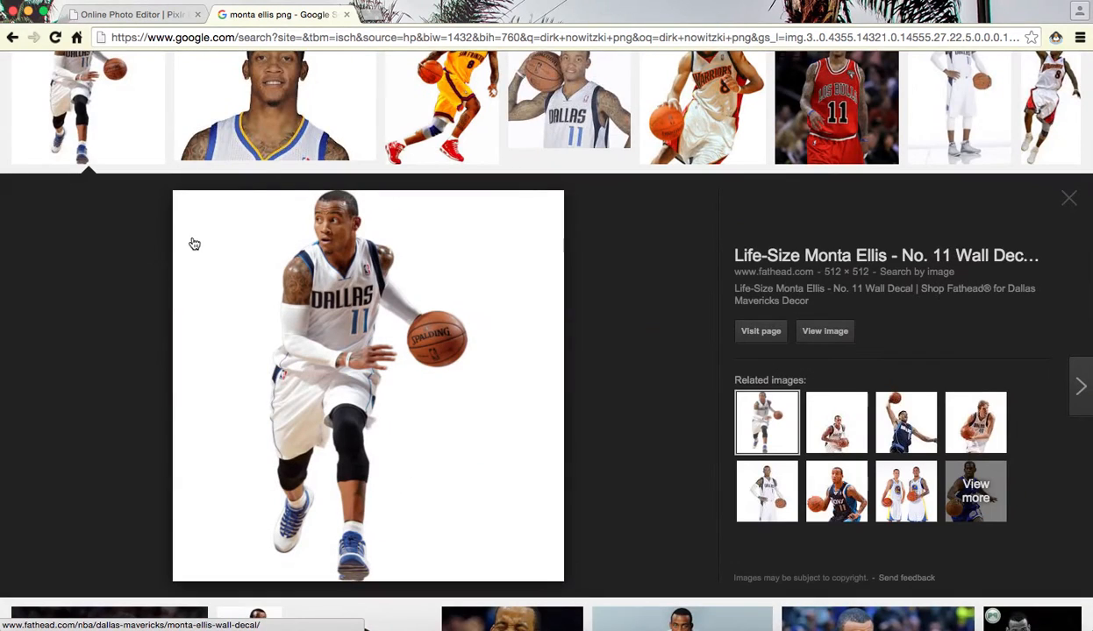
click(268, 165)
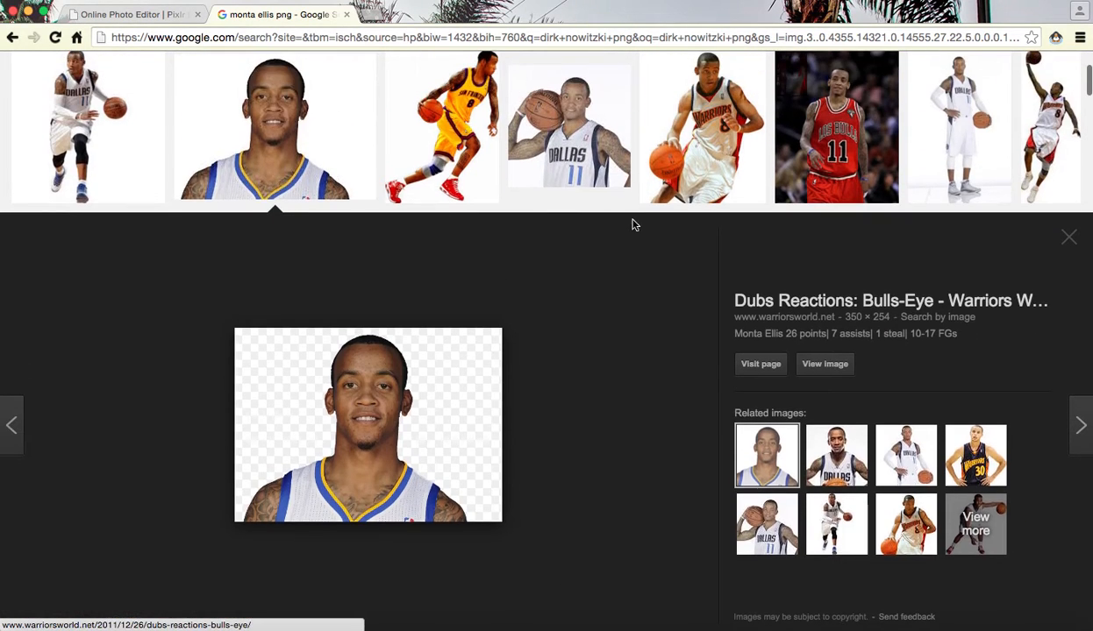
click(590, 178)
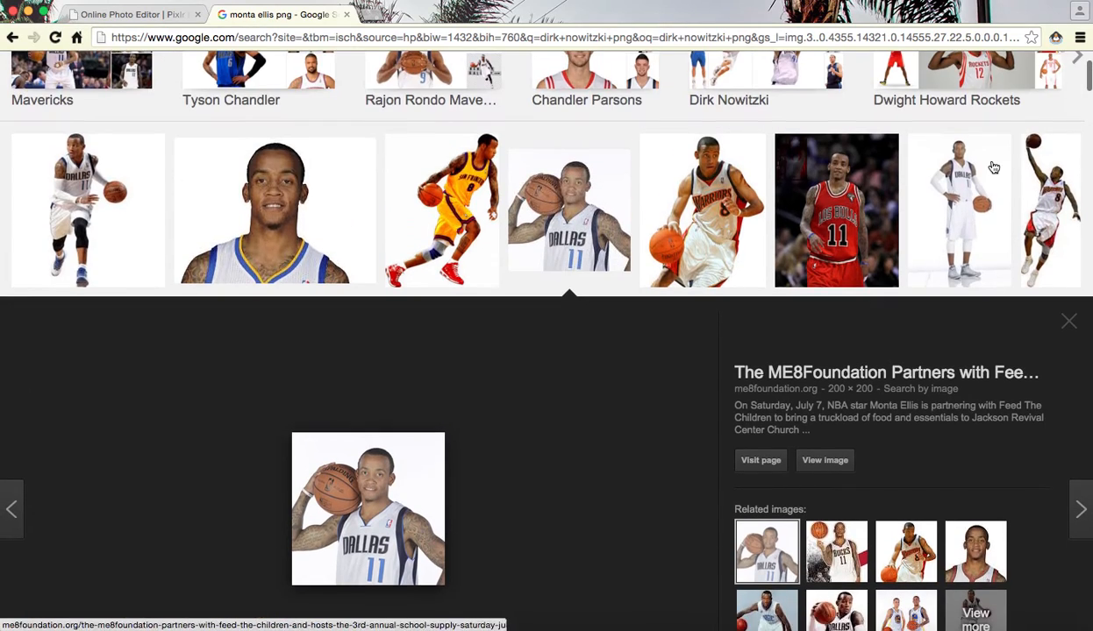
click(986, 167)
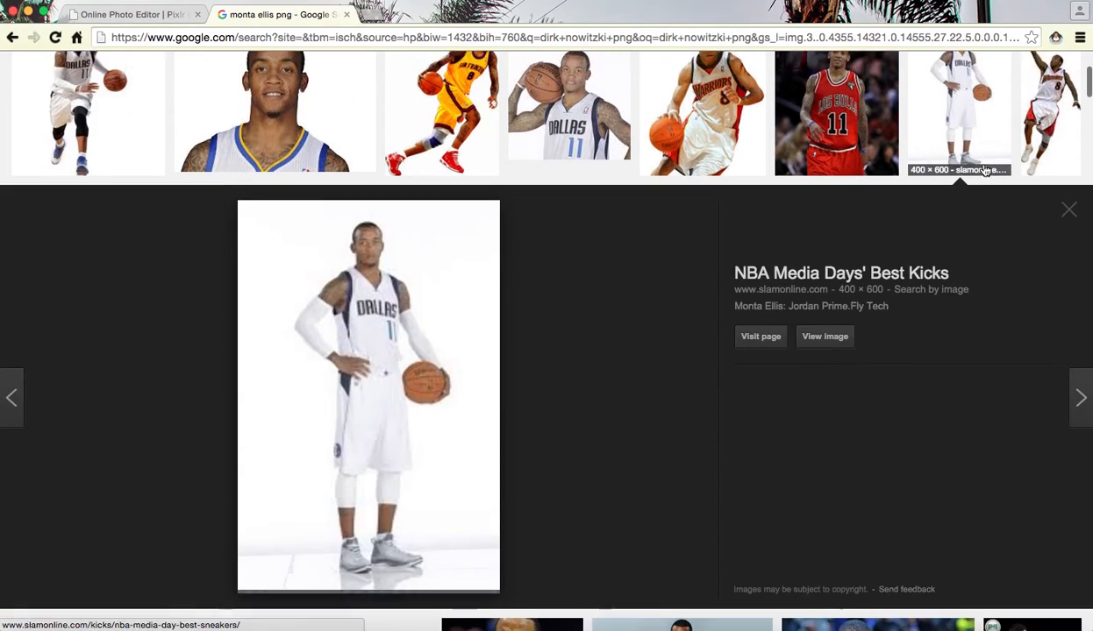
scroll(629, 275, down, 5)
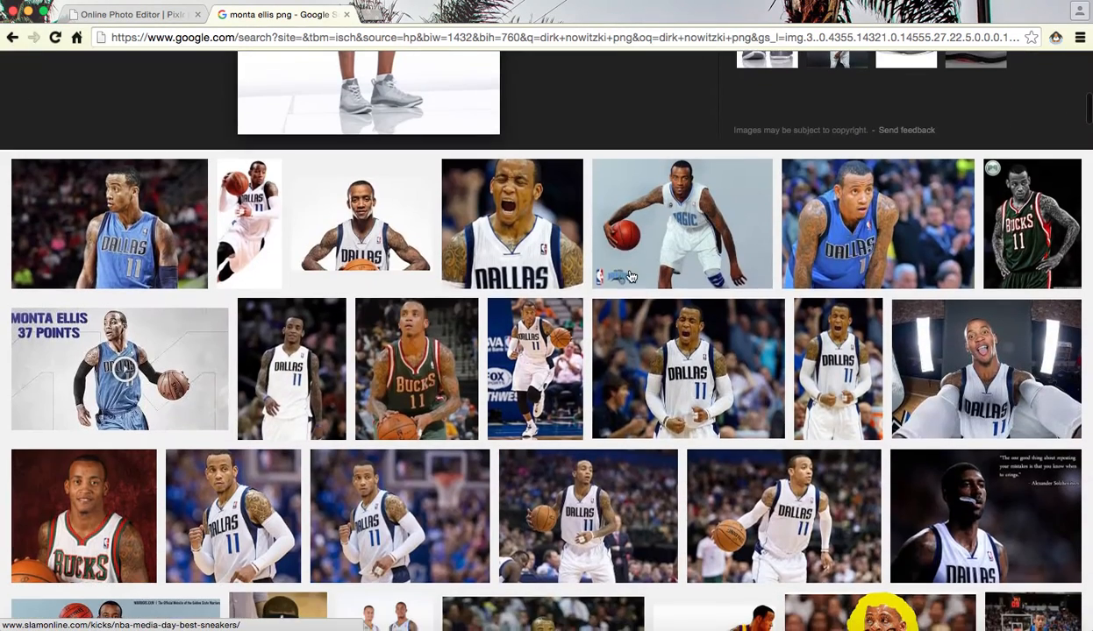
click(248, 200)
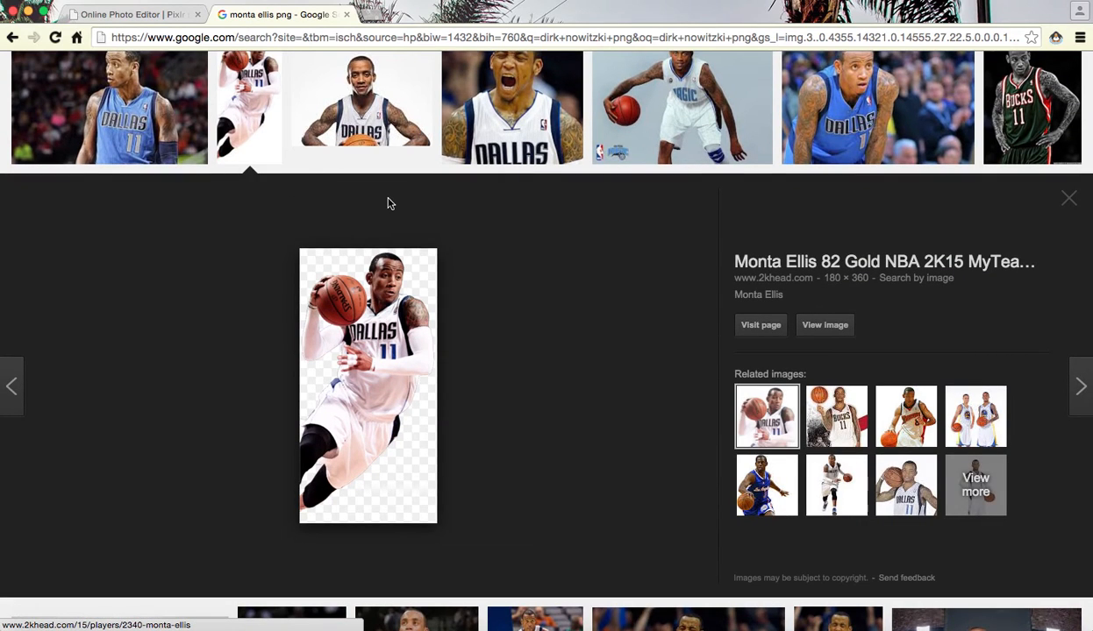
right_click(358, 377)
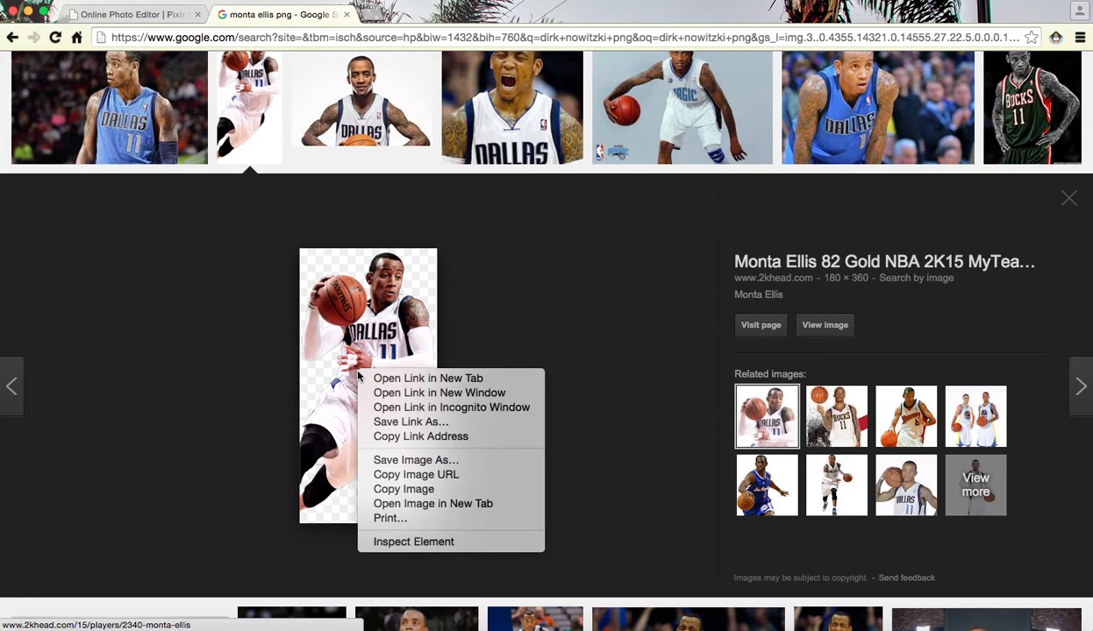
click(399, 470)
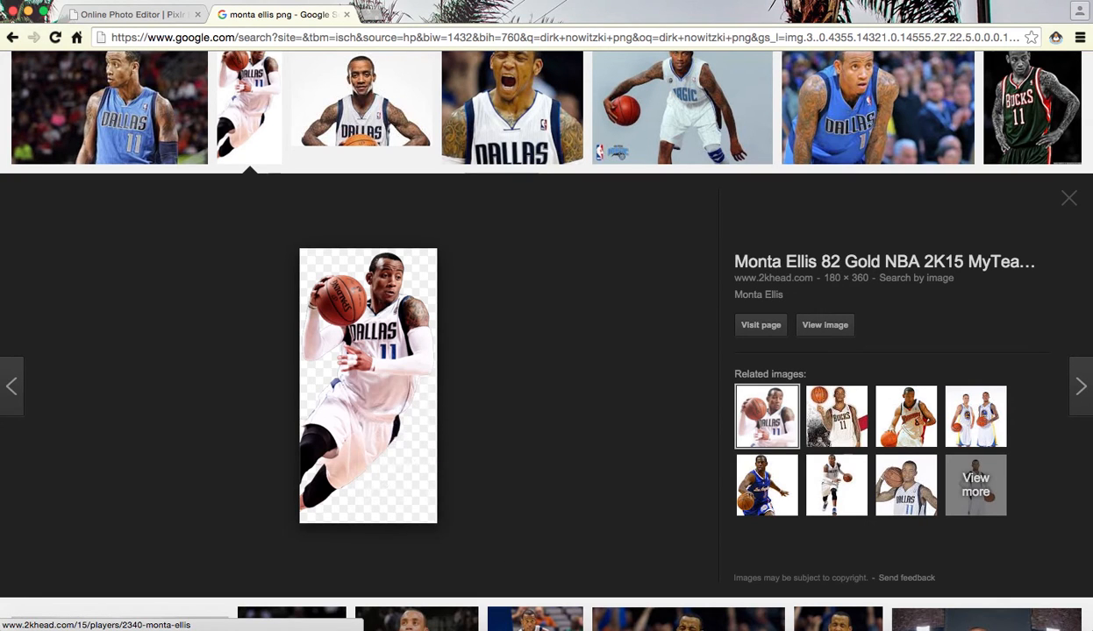
Step: Switch back to Pixlr Editor and open the Monta Ellis cutout from the copied image URL
click(133, 14)
click(17, 57)
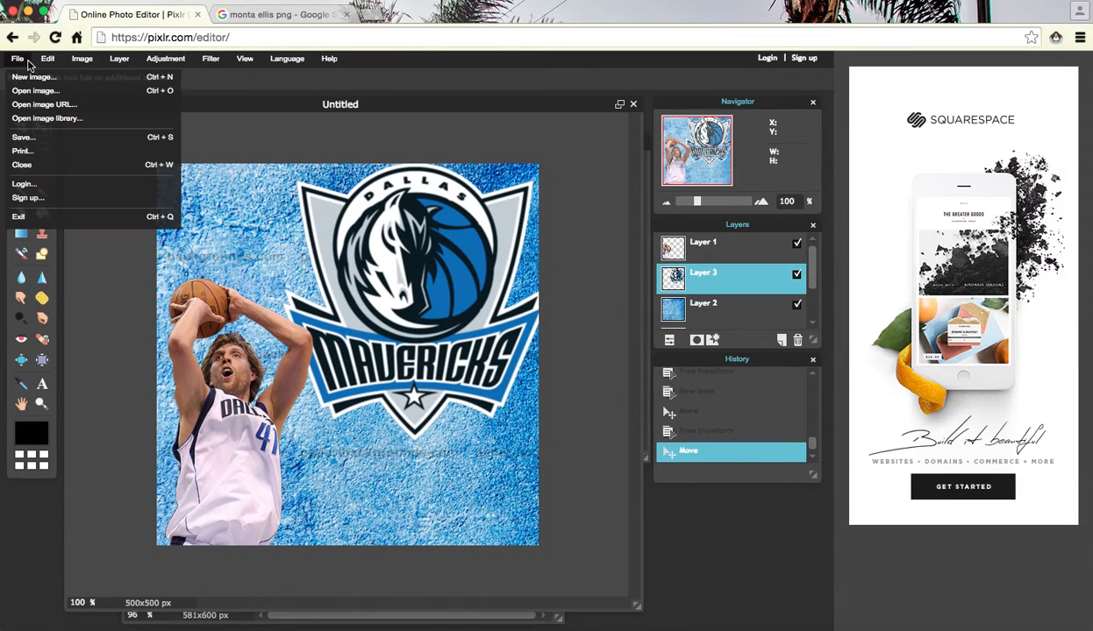
click(26, 113)
key(super+v)
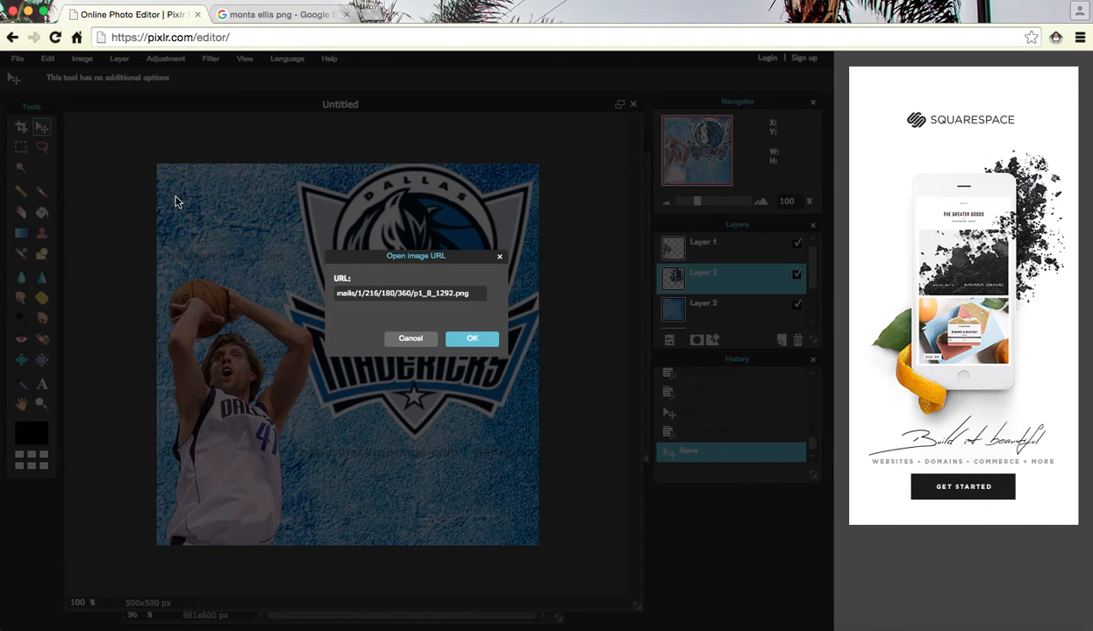
click(469, 343)
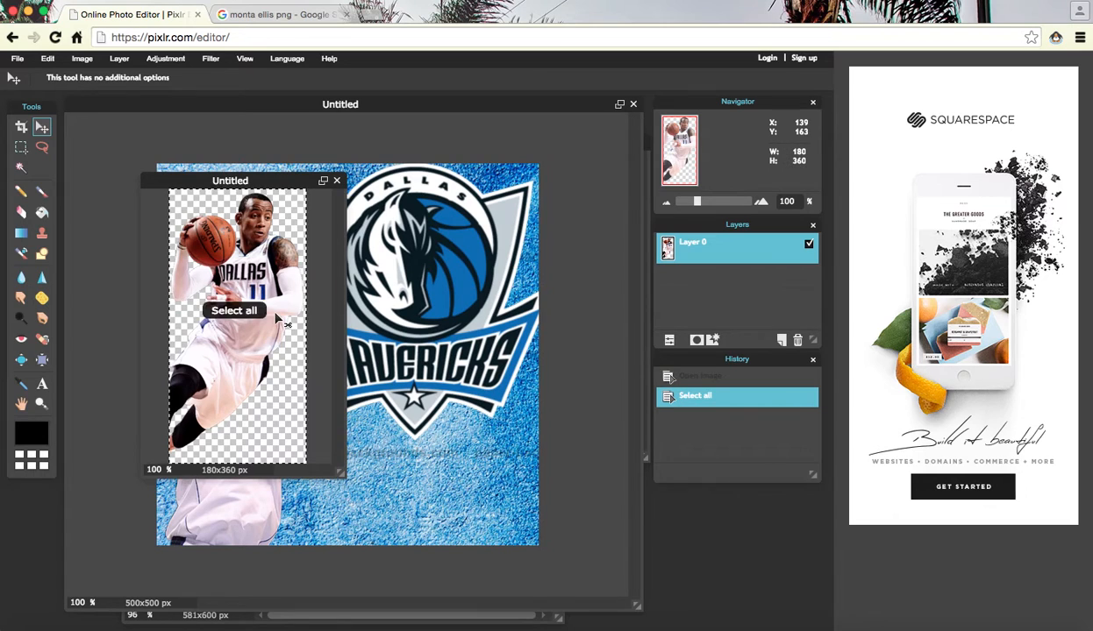
Step: Copy the whole Monta Ellis cutout into the 500 x 500 px graphic as a new layer and move it to the canvas's lower edge beside Dirk Nowitzki
key(super+c)
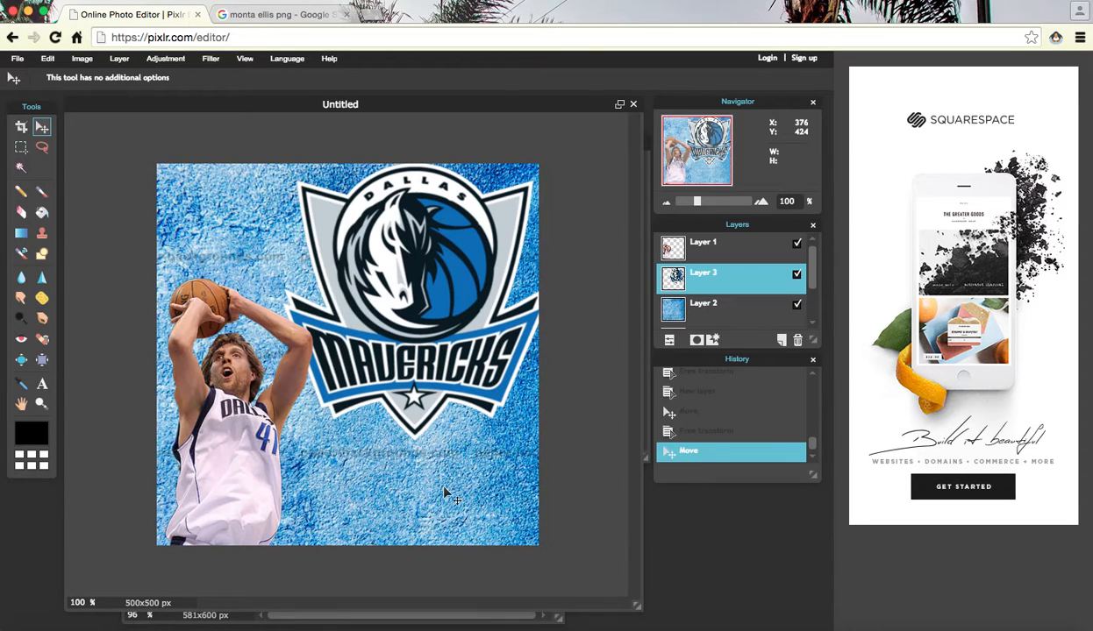
key(super+v)
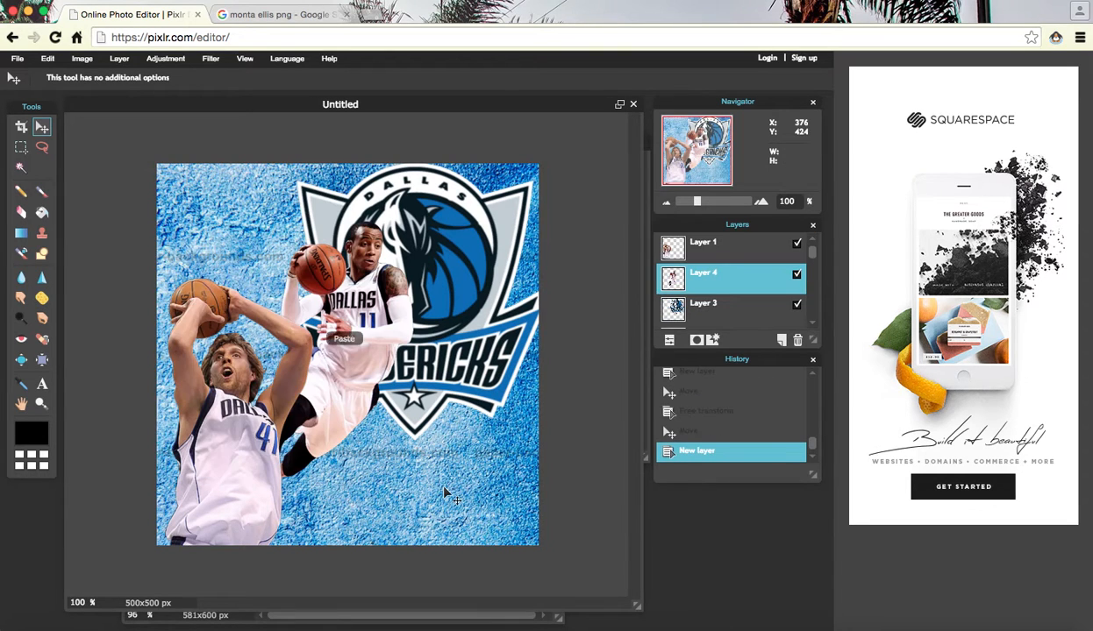
drag(372, 338, 379, 473)
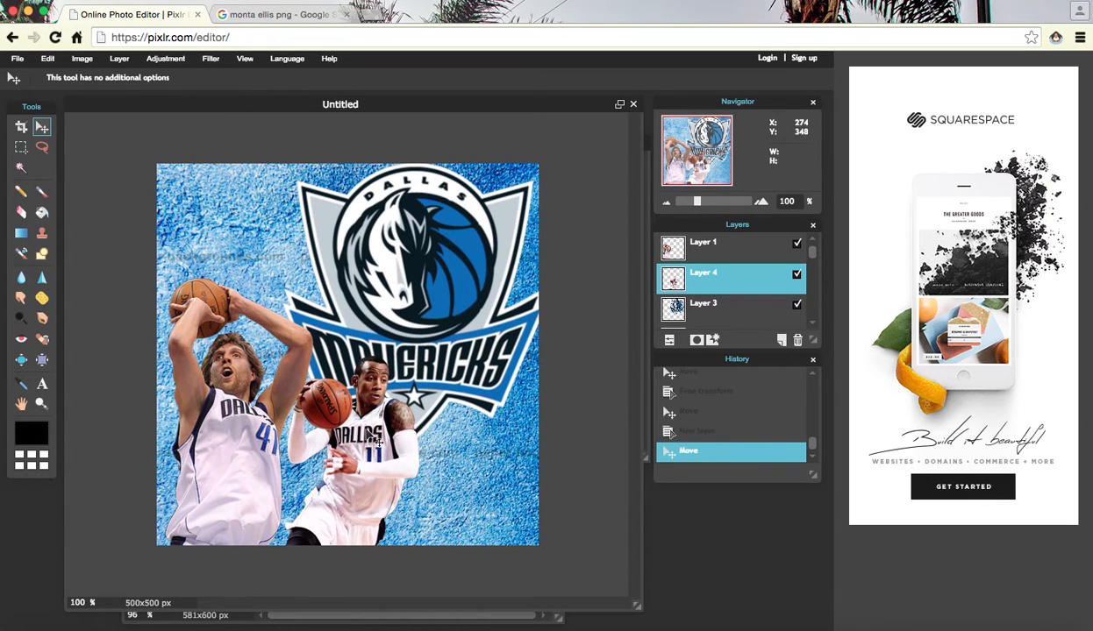
Step: Nudge the Mavericks logo layer upward, scale it down proportionally with Free transform, and apply the change
click(693, 300)
drag(396, 243, 400, 233)
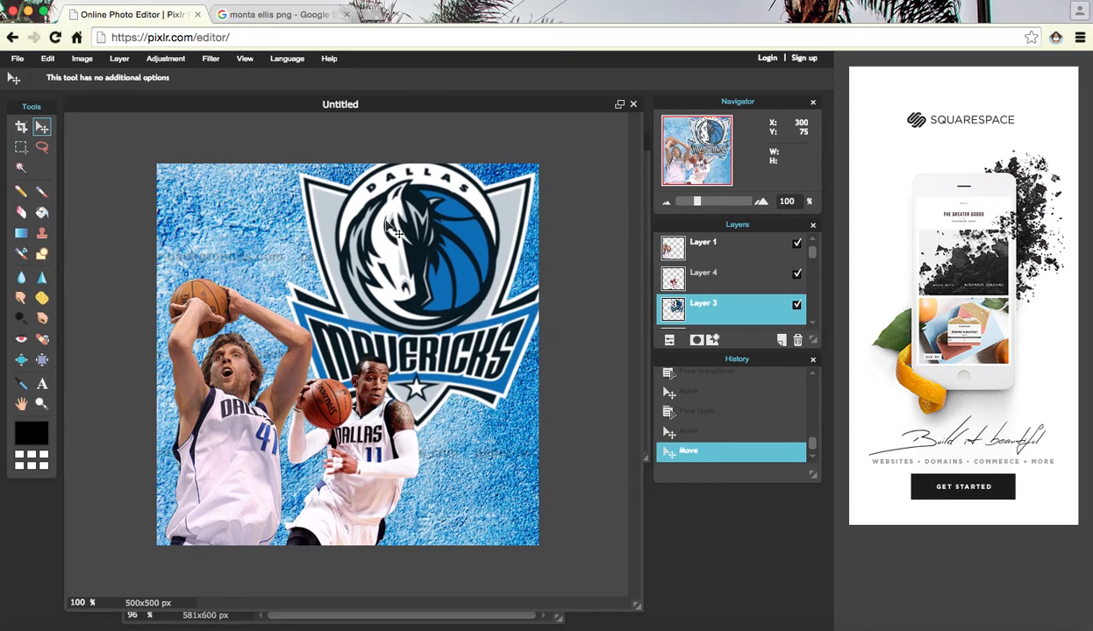
click(17, 59)
click(53, 59)
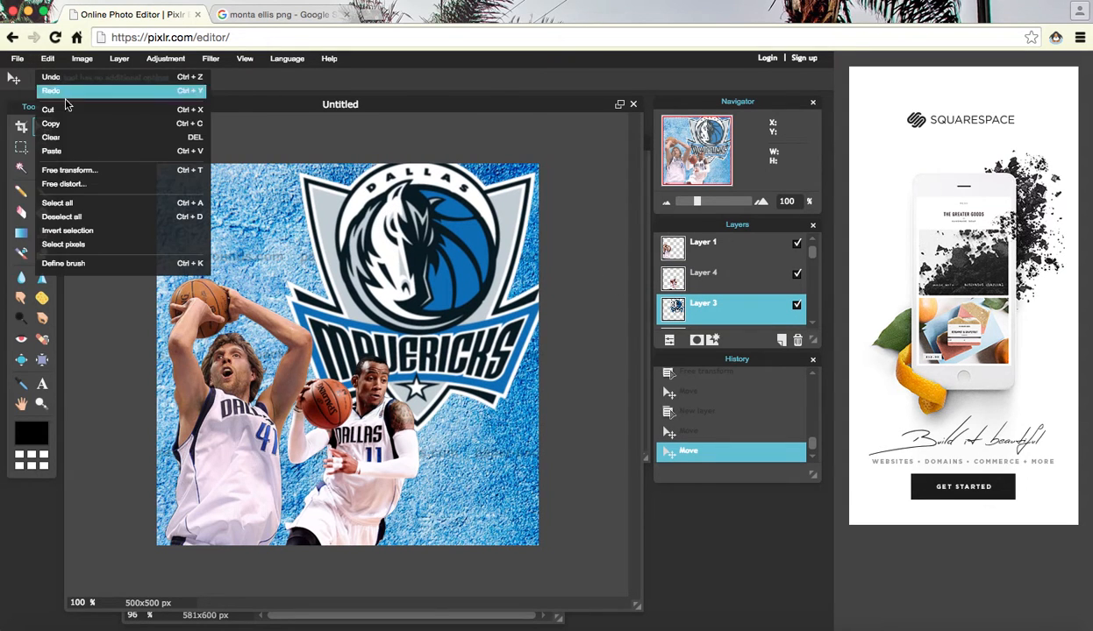
click(68, 171)
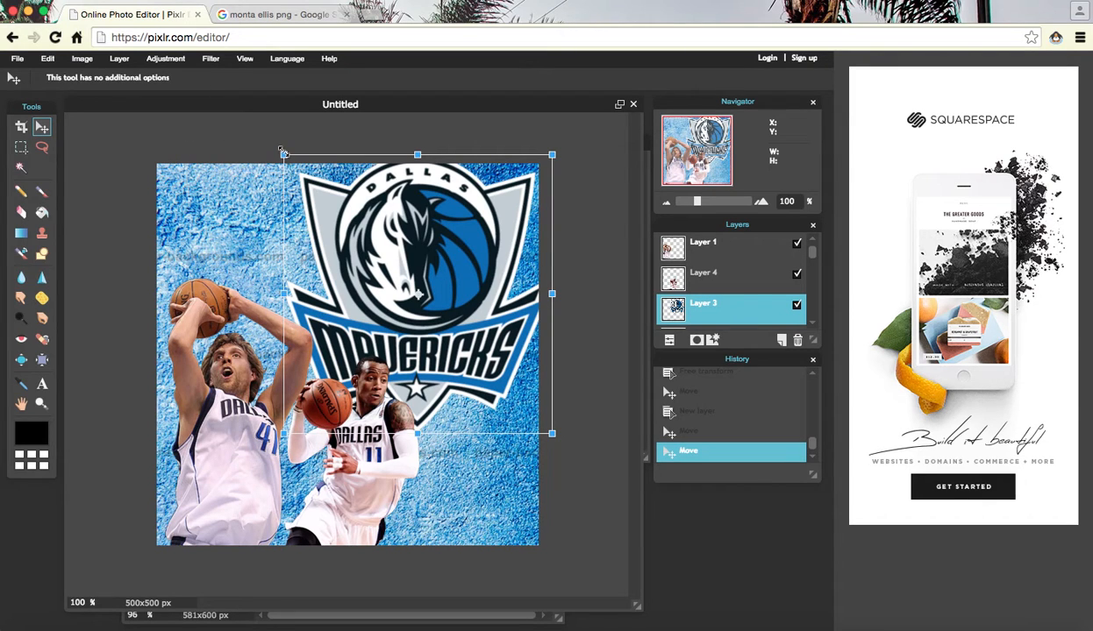
drag(282, 146, 316, 176)
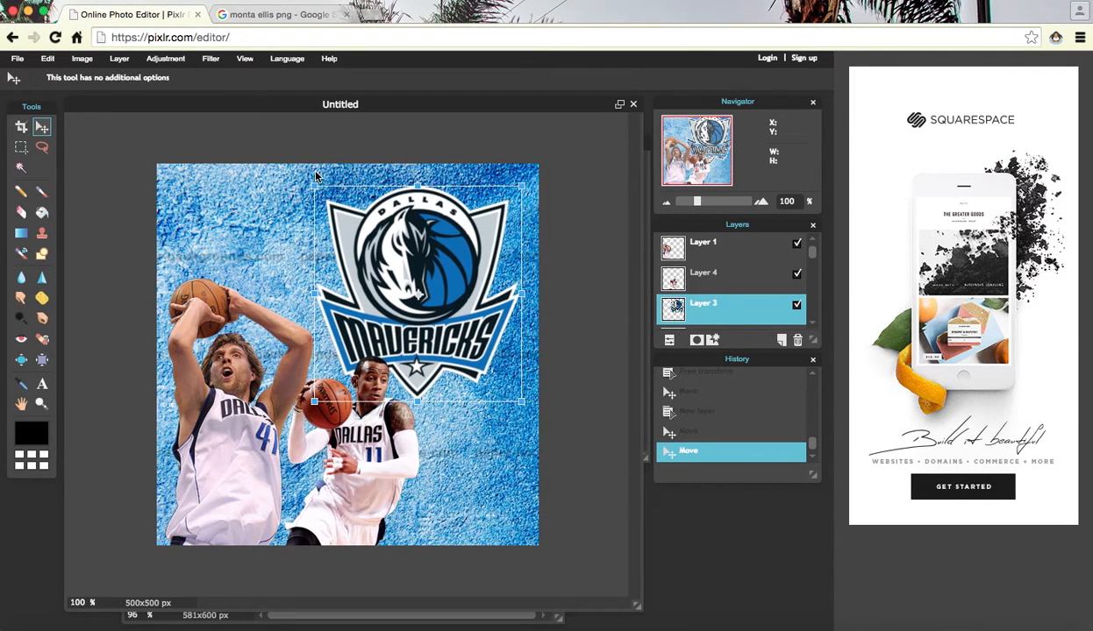
click(188, 119)
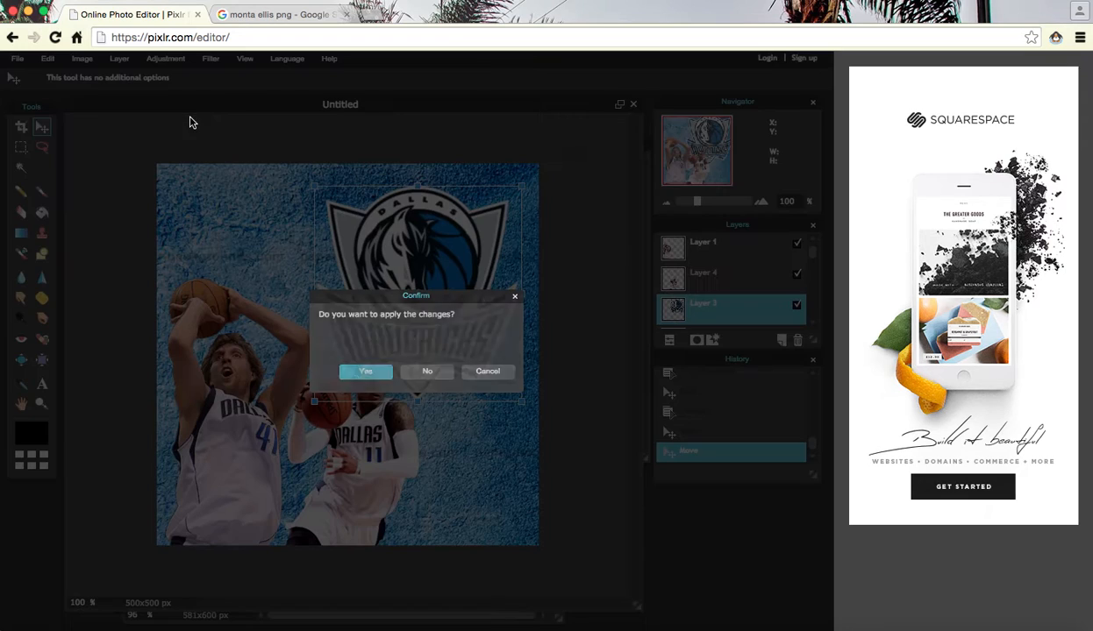
click(357, 373)
Step: Move the Mavericks logo up to the canvas's upper edge and shift the Monta Ellis cutout slightly right and up beneath it
drag(405, 295, 418, 271)
mouse_move(369, 418)
mouse_down()
mouse_move(379, 418)
mouse_move(354, 421)
mouse_up()
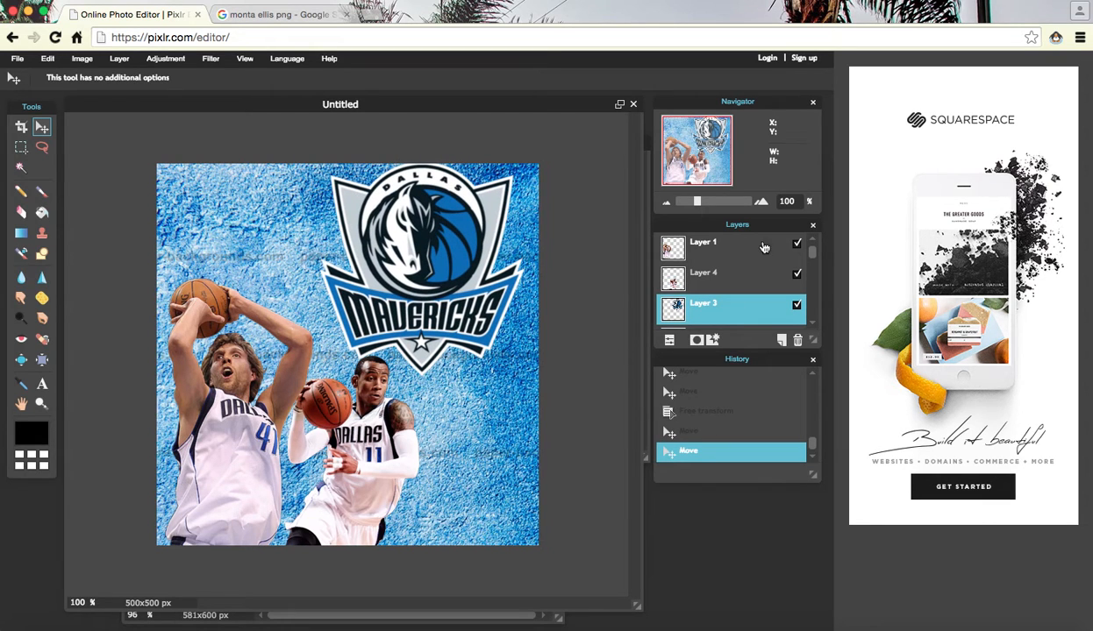
click(680, 279)
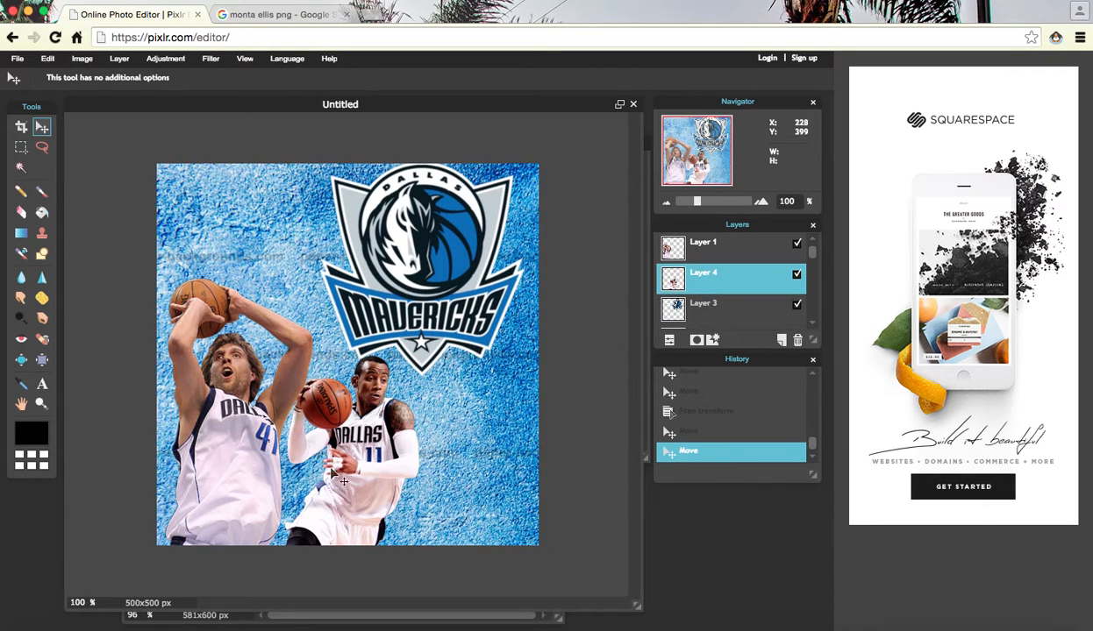
mouse_move(348, 466)
mouse_down()
mouse_move(395, 456)
mouse_move(359, 449)
mouse_up()
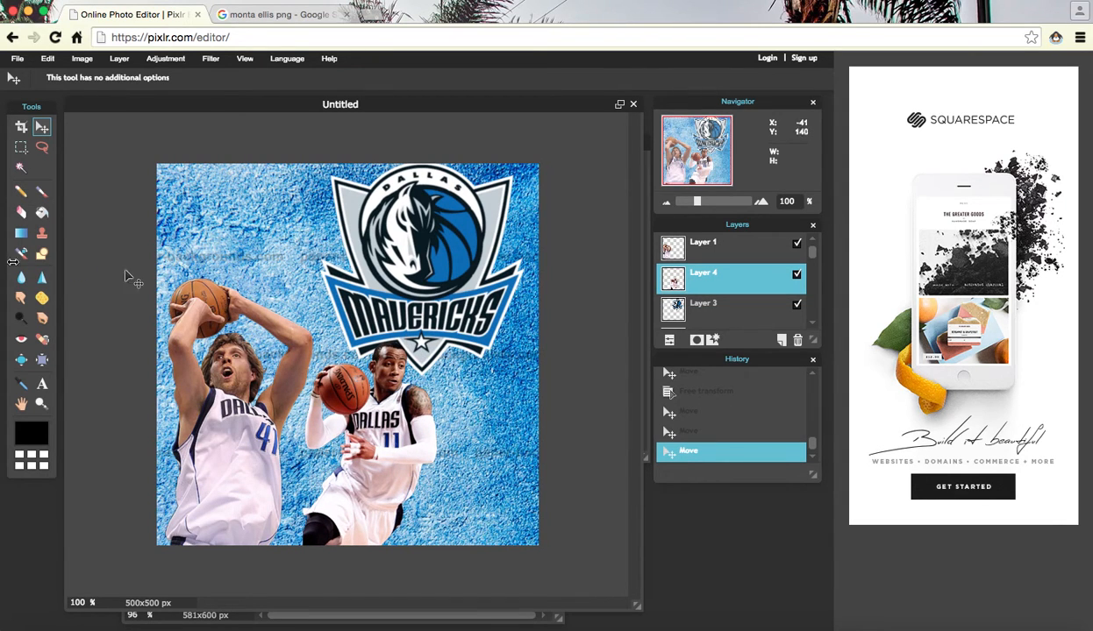
Step: Add a text layer with the person's first name in capitals at the canvas's upper-left corner, using Impact at size 56
click(42, 386)
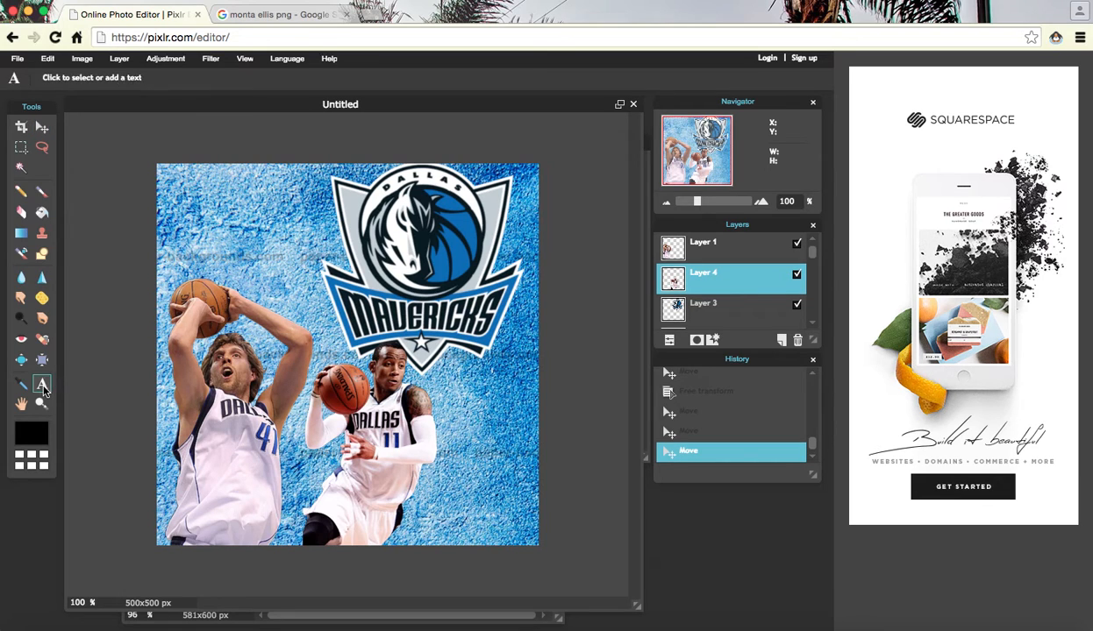
click(167, 197)
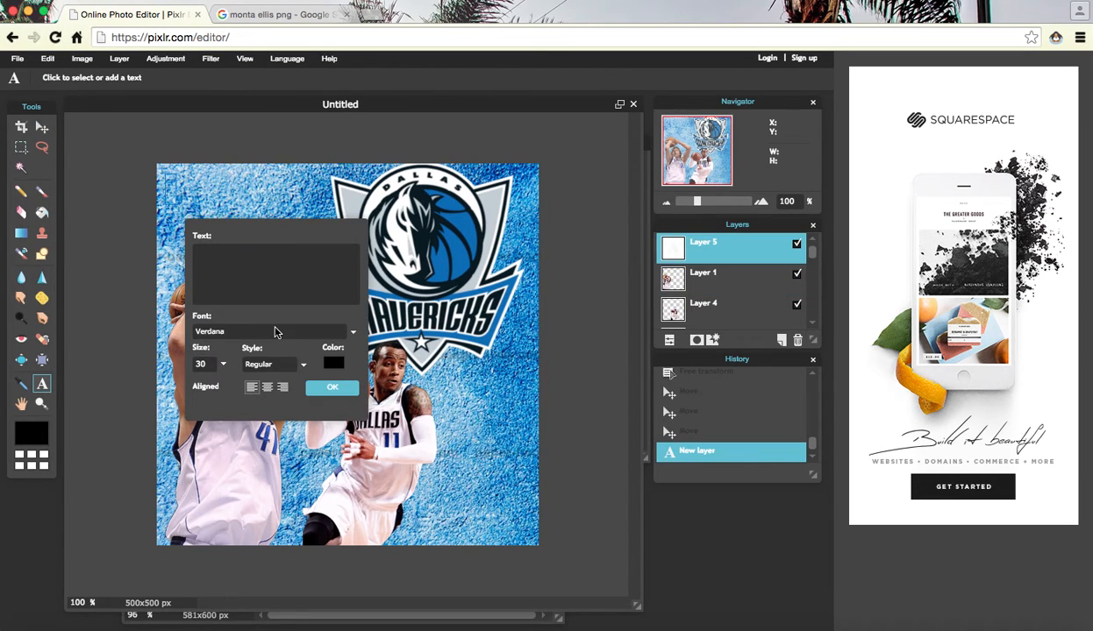
click(275, 332)
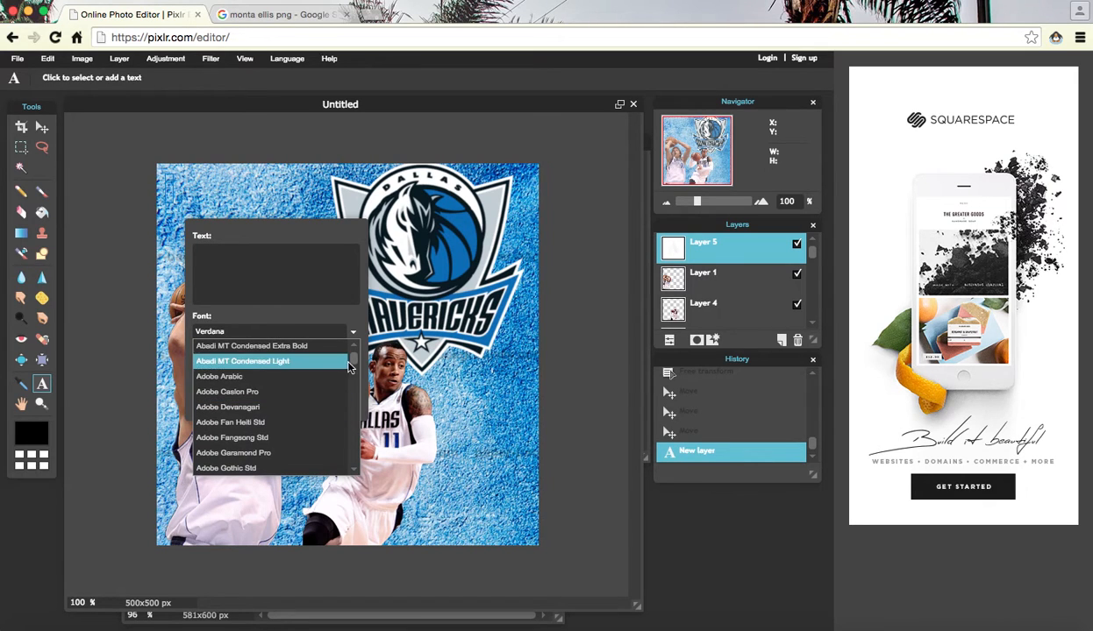
drag(354, 359, 357, 409)
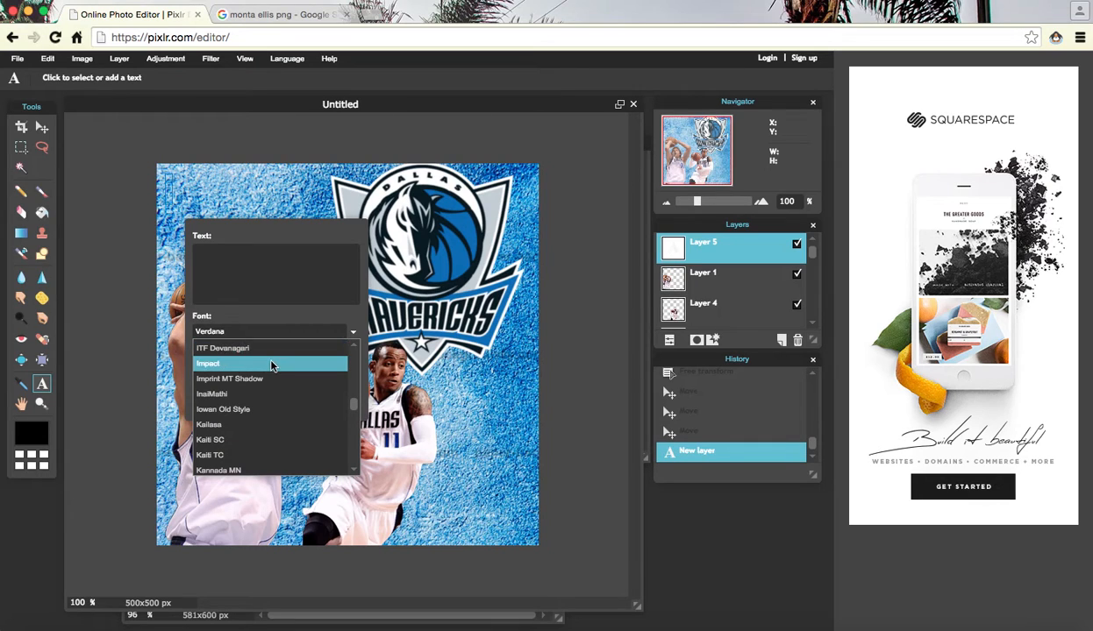
click(221, 365)
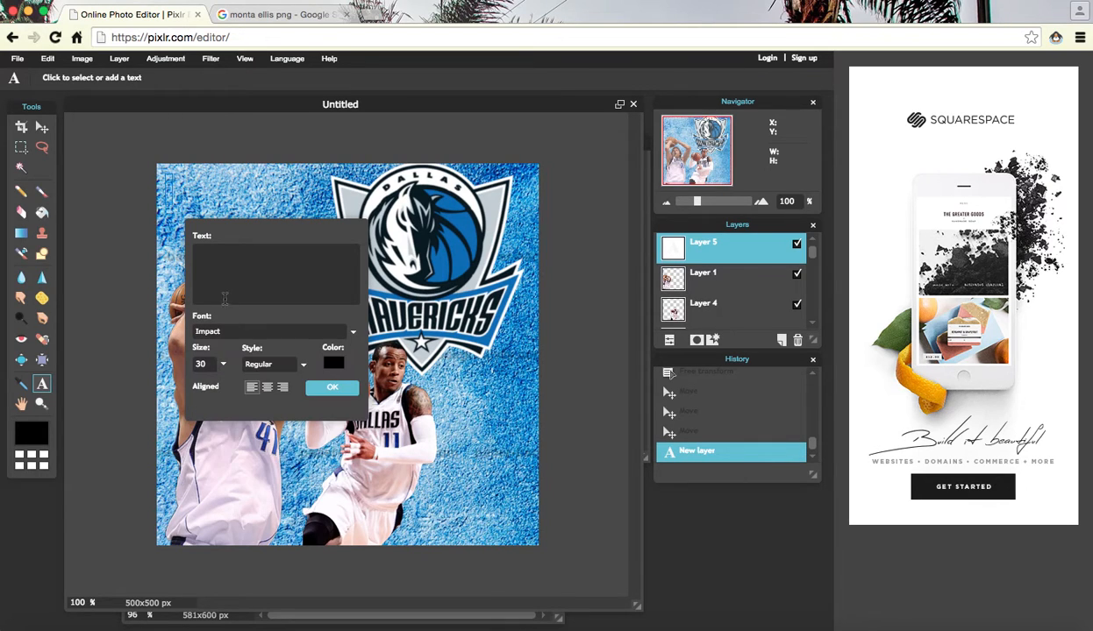
click(223, 365)
drag(167, 386, 181, 389)
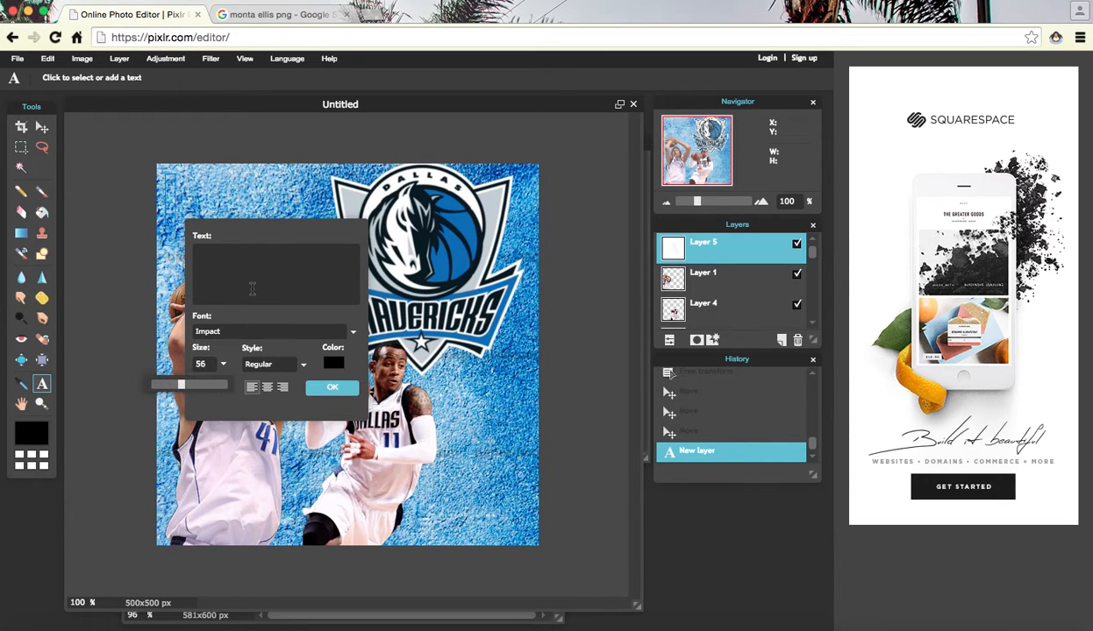
click(251, 287)
text(DALTON)
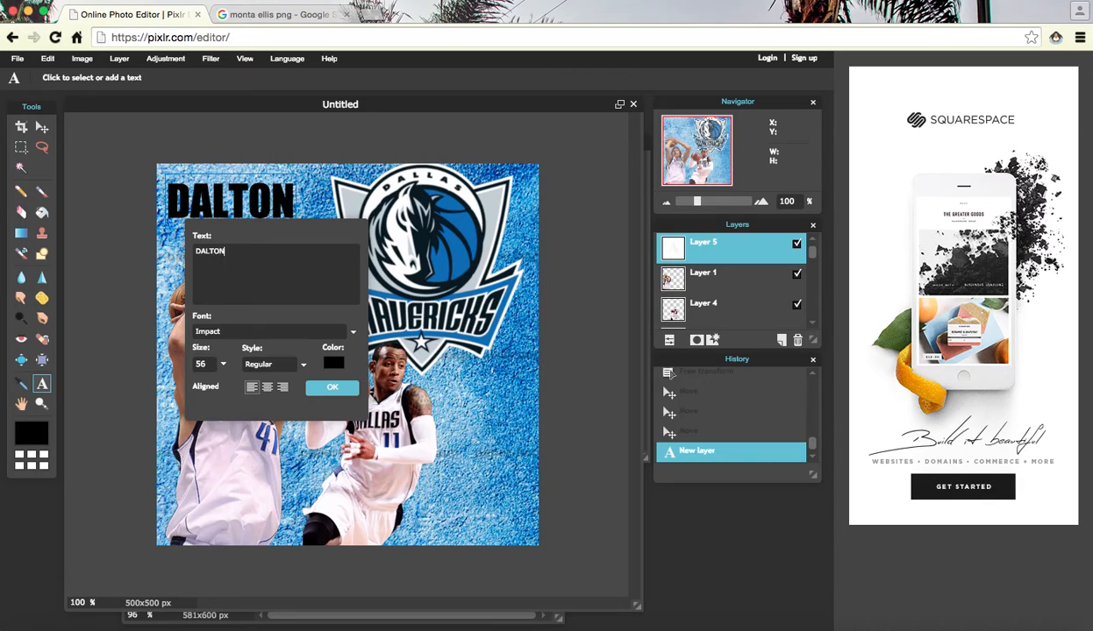
Step: Colour the name text white (ffffff), set its size to 70 and confirm the text
click(330, 362)
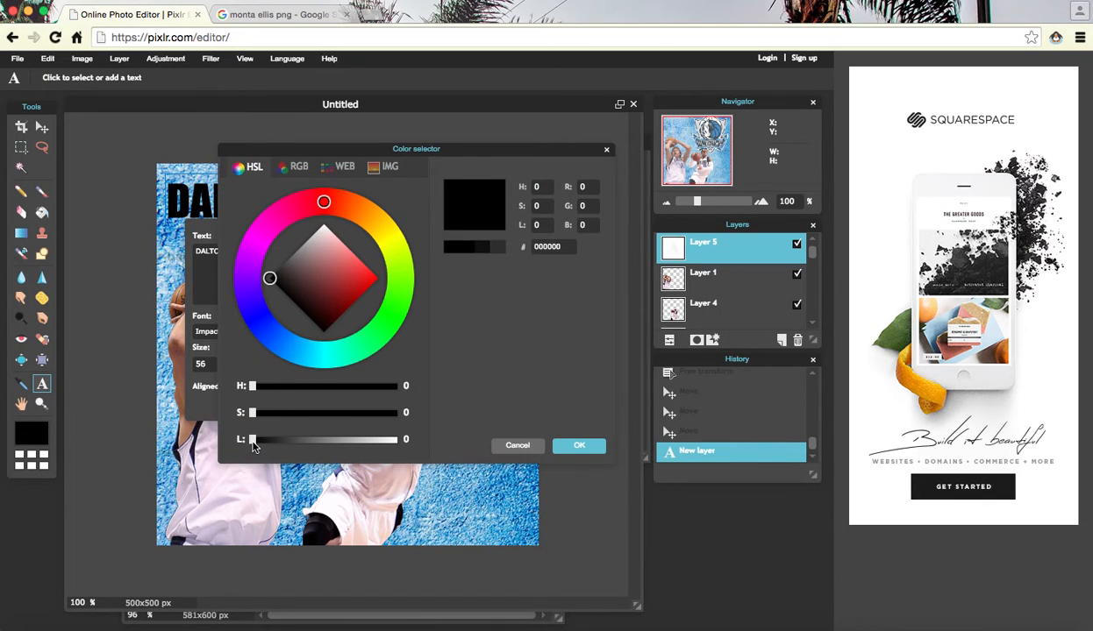
drag(252, 439, 489, 447)
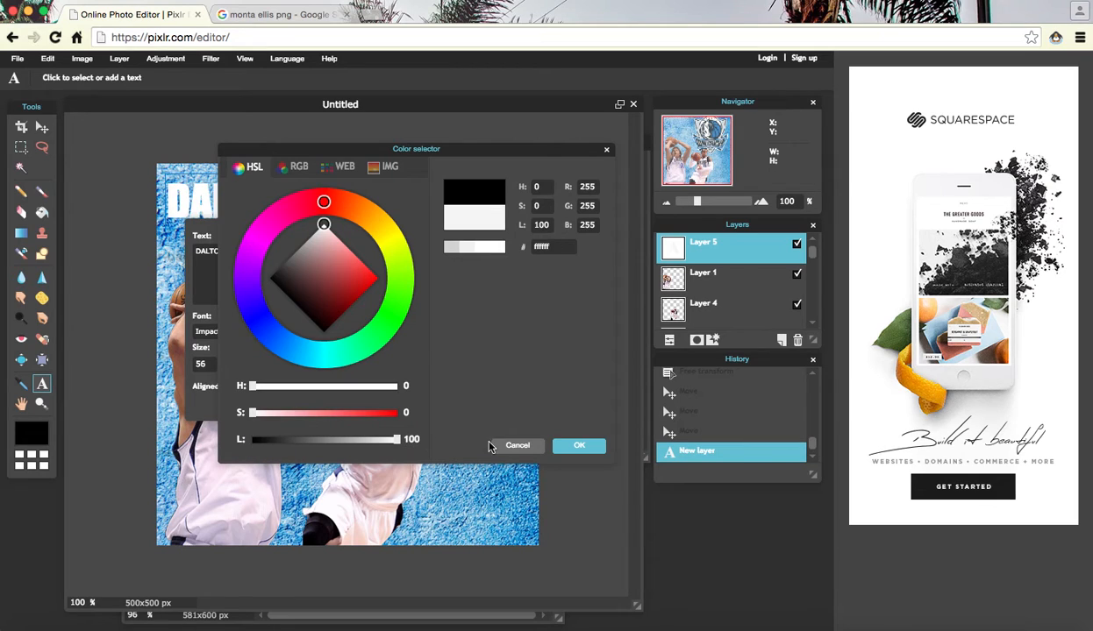
click(576, 448)
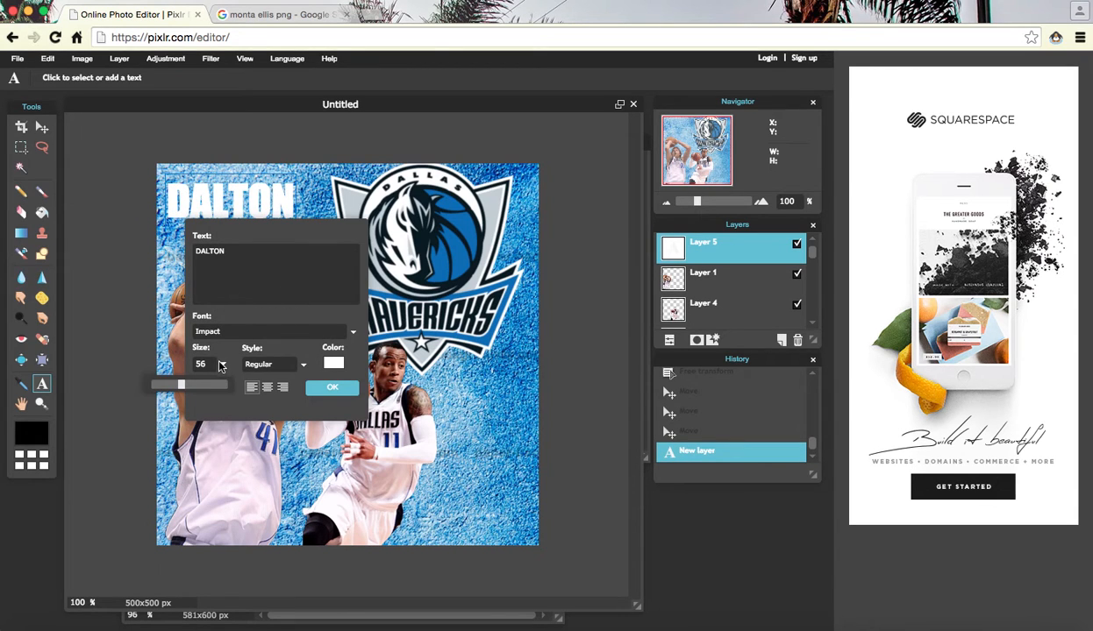
drag(181, 384, 191, 387)
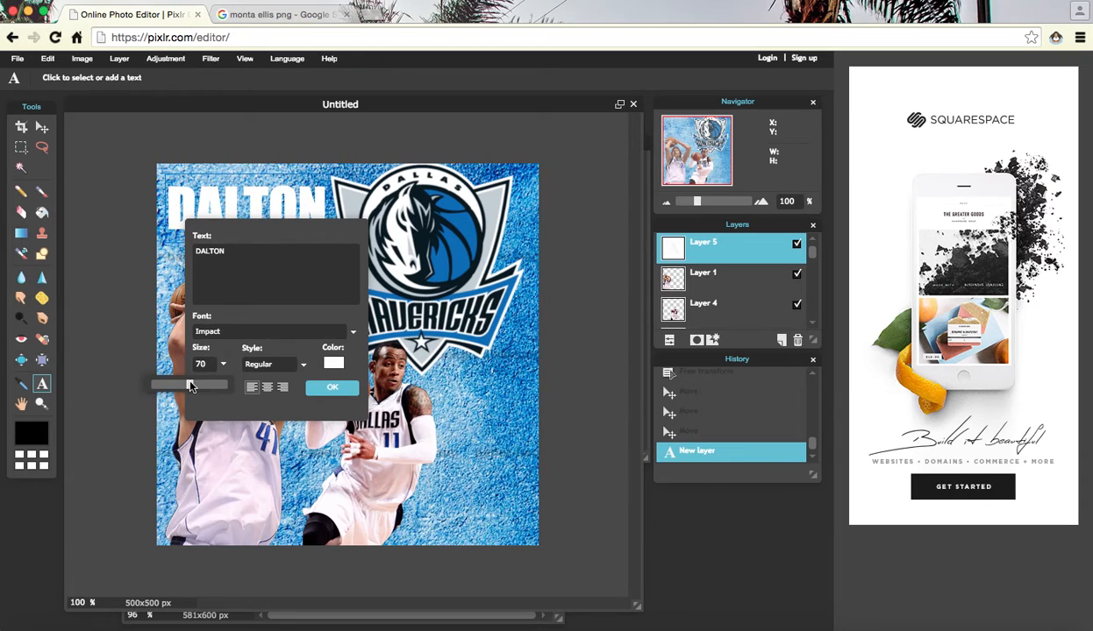
click(330, 390)
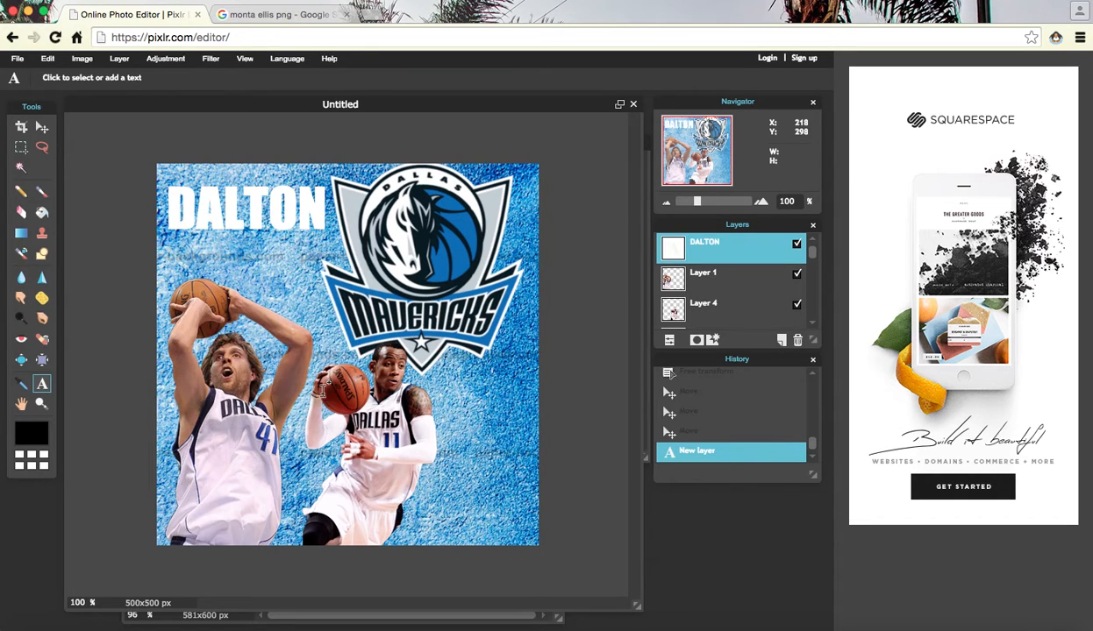
Step: Apply Drop shadow, Inner shadow and Outer glow layer styles to the name text, leaving Bevel and Inner glow off
click(713, 342)
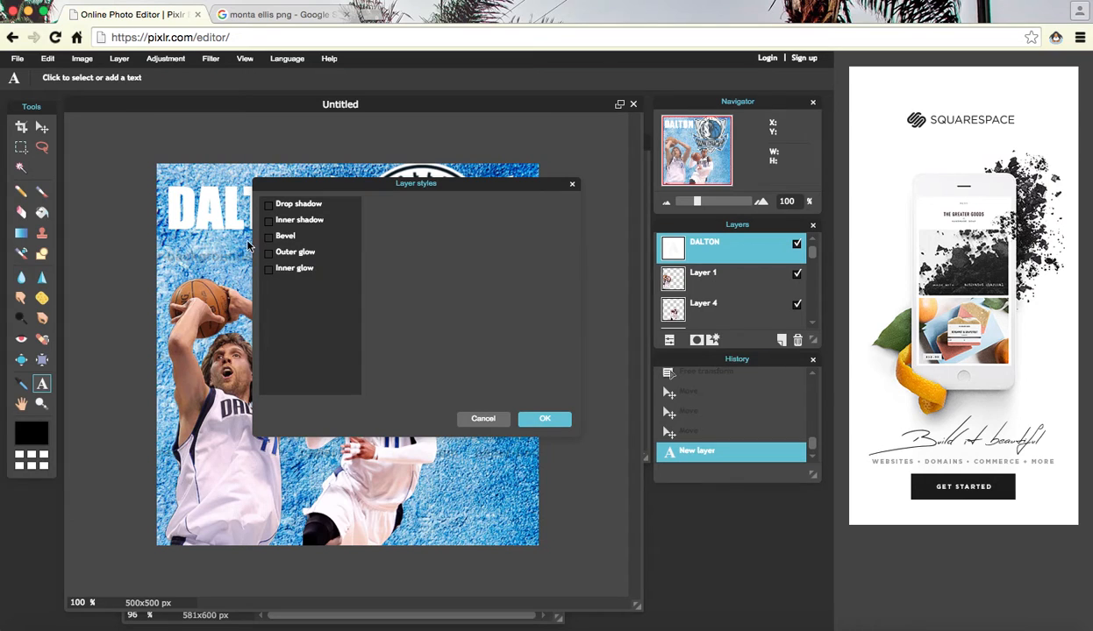
drag(315, 185, 311, 280)
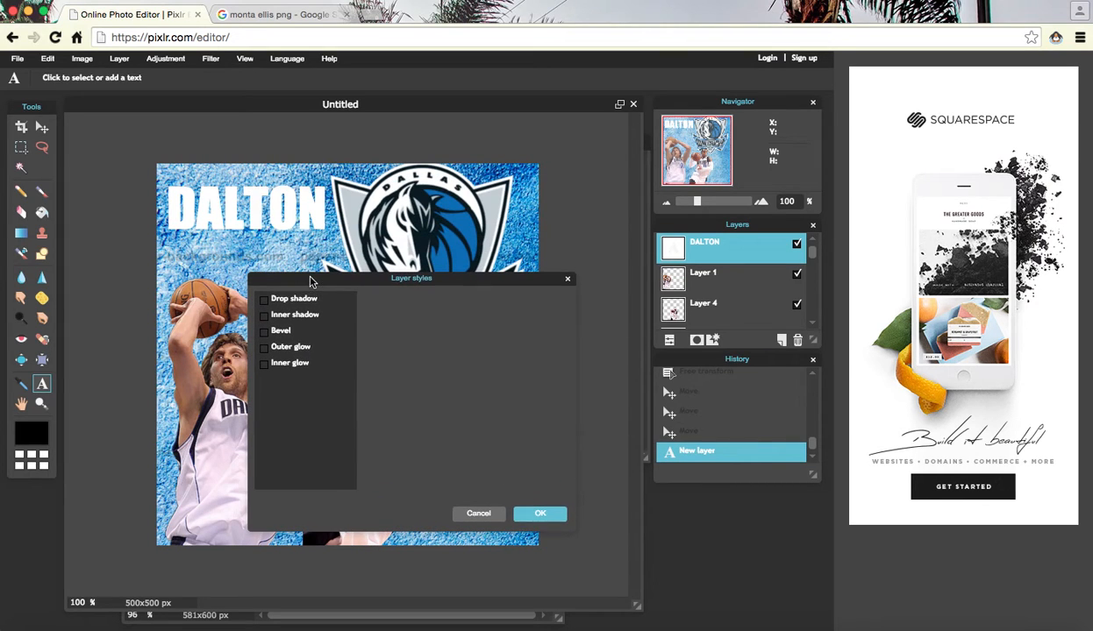
click(265, 301)
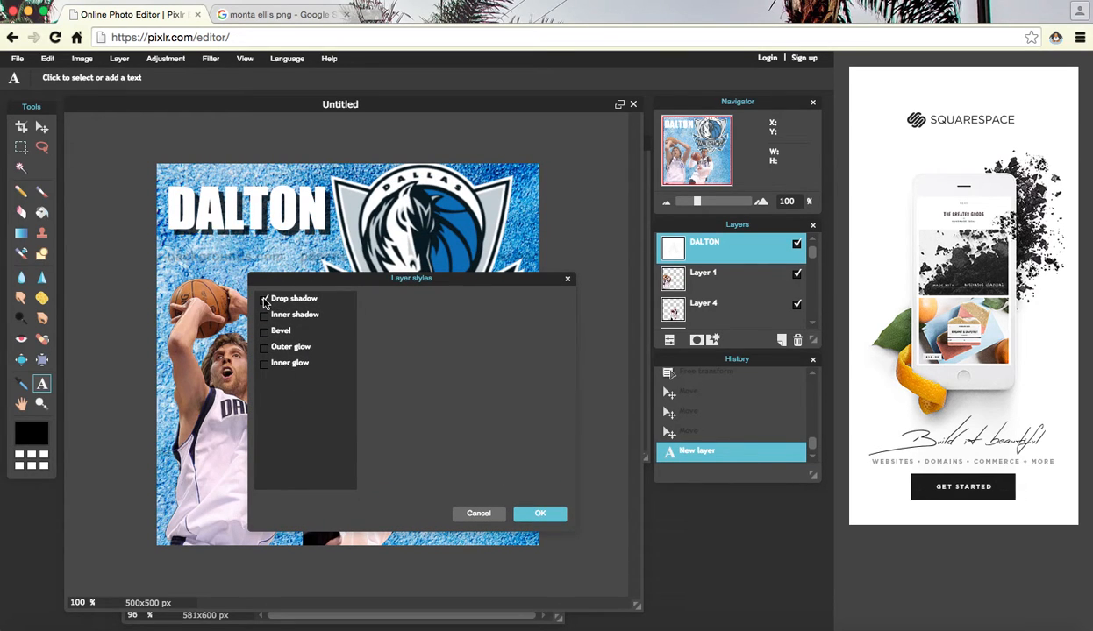
click(264, 317)
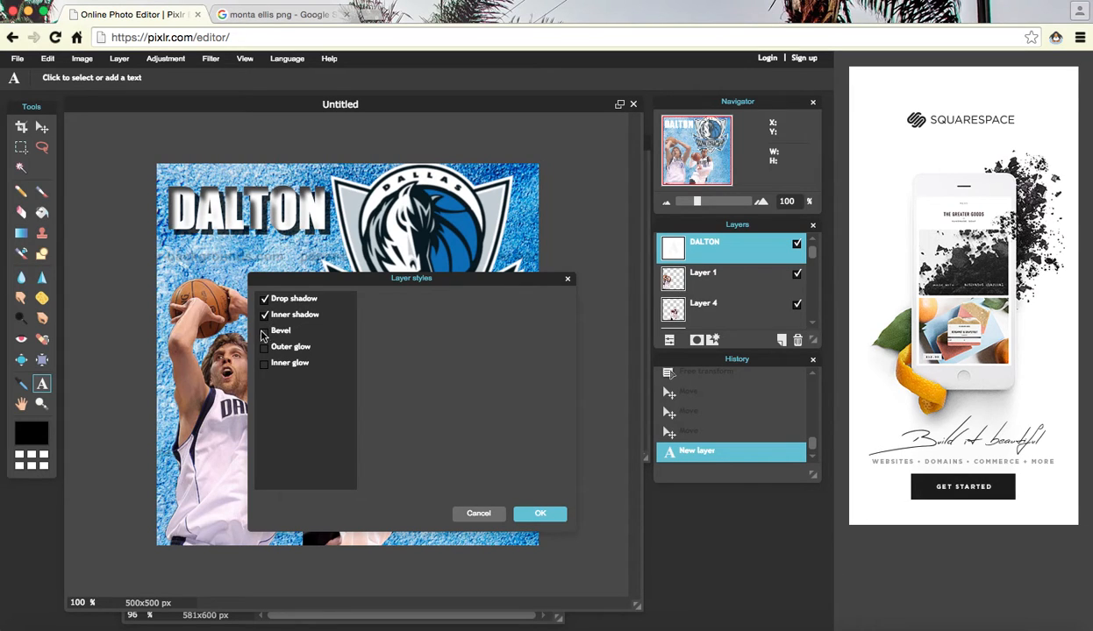
click(264, 334)
click(264, 333)
click(265, 349)
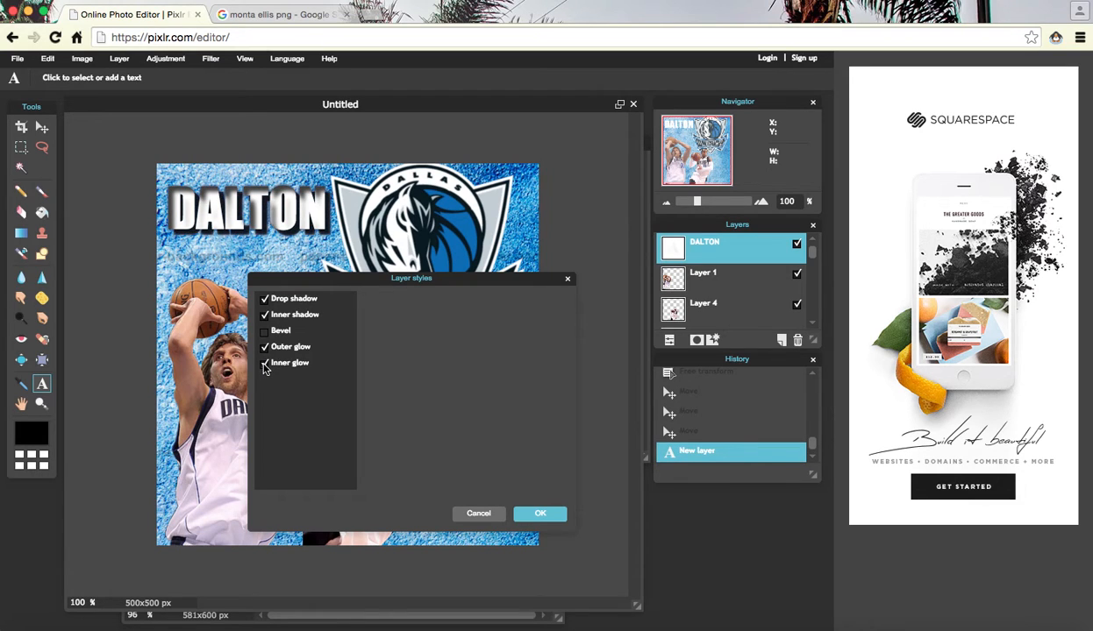
click(264, 364)
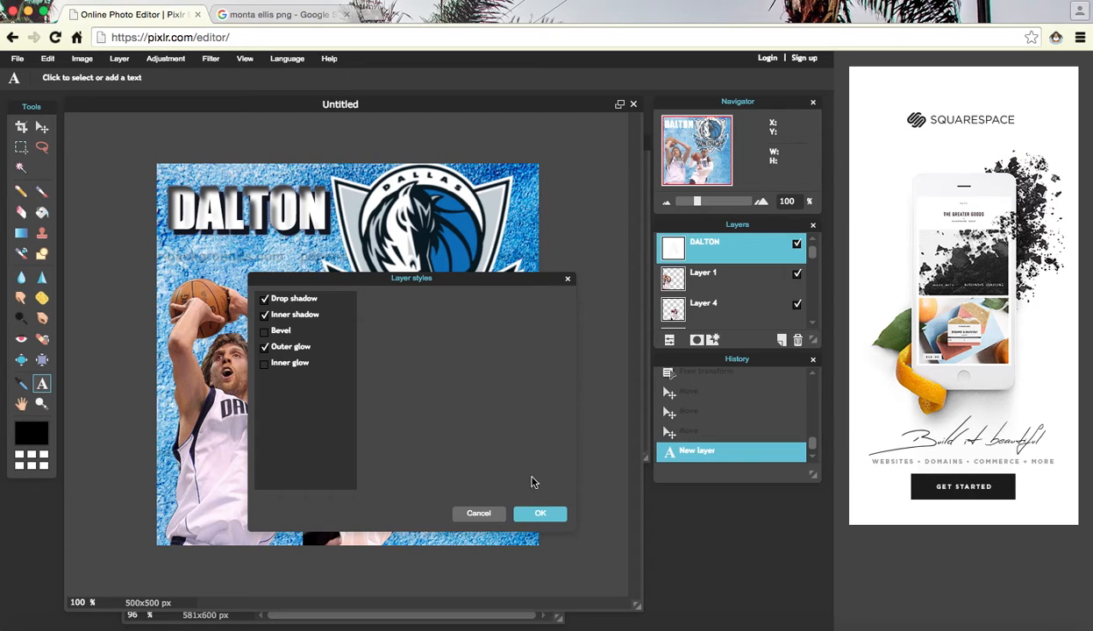
click(541, 514)
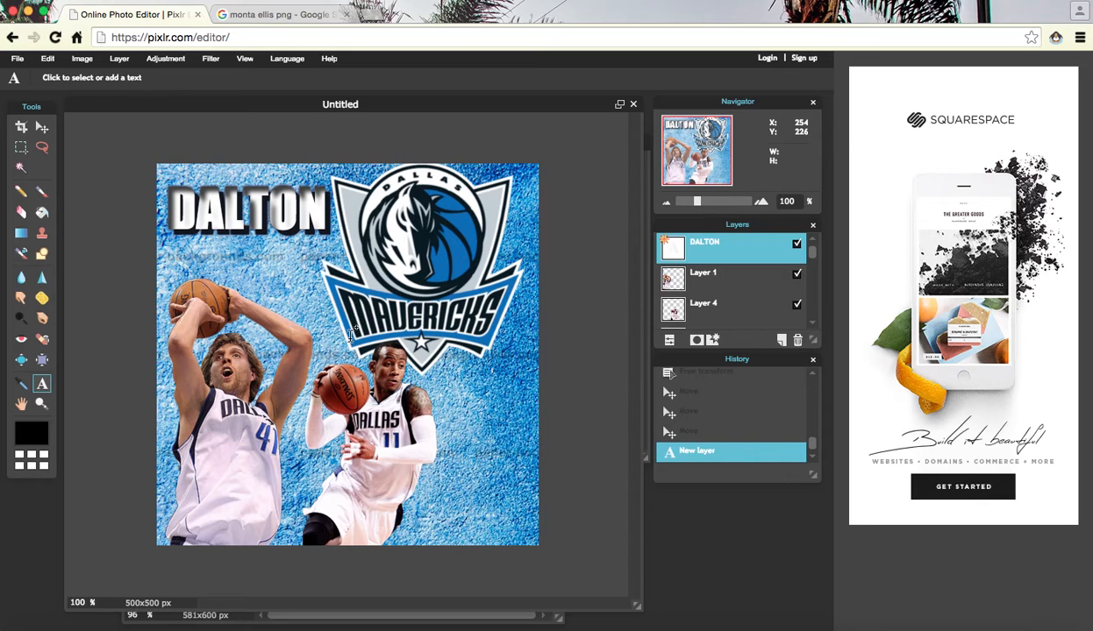
Step: Save the graphic to the computer's Downloads folder as a JPEG named "mavs logo" with quality 100
click(13, 58)
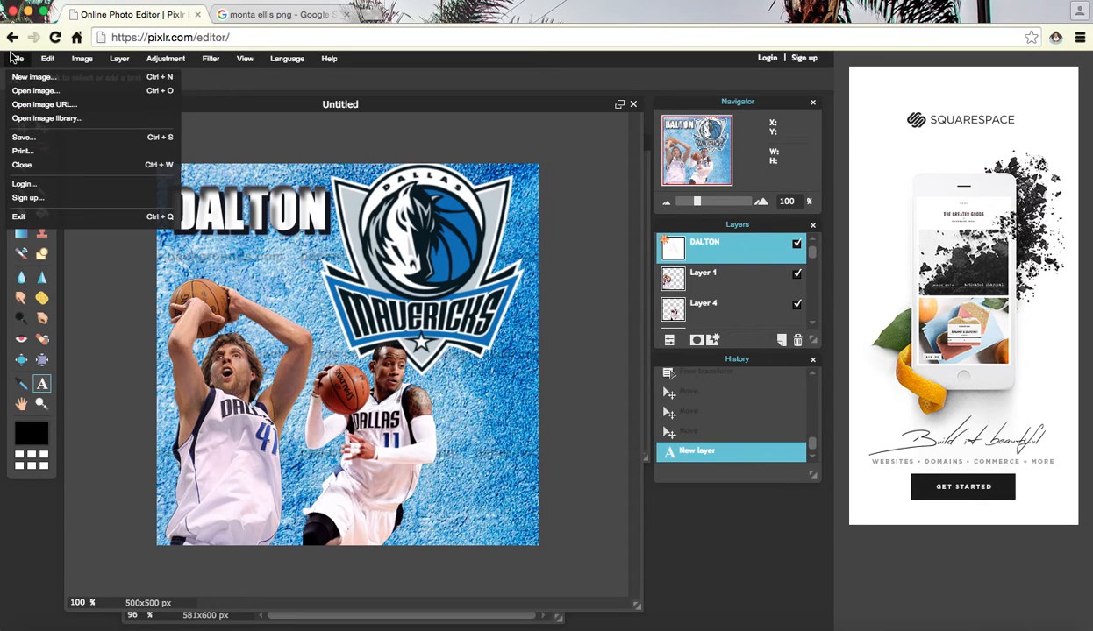
click(49, 140)
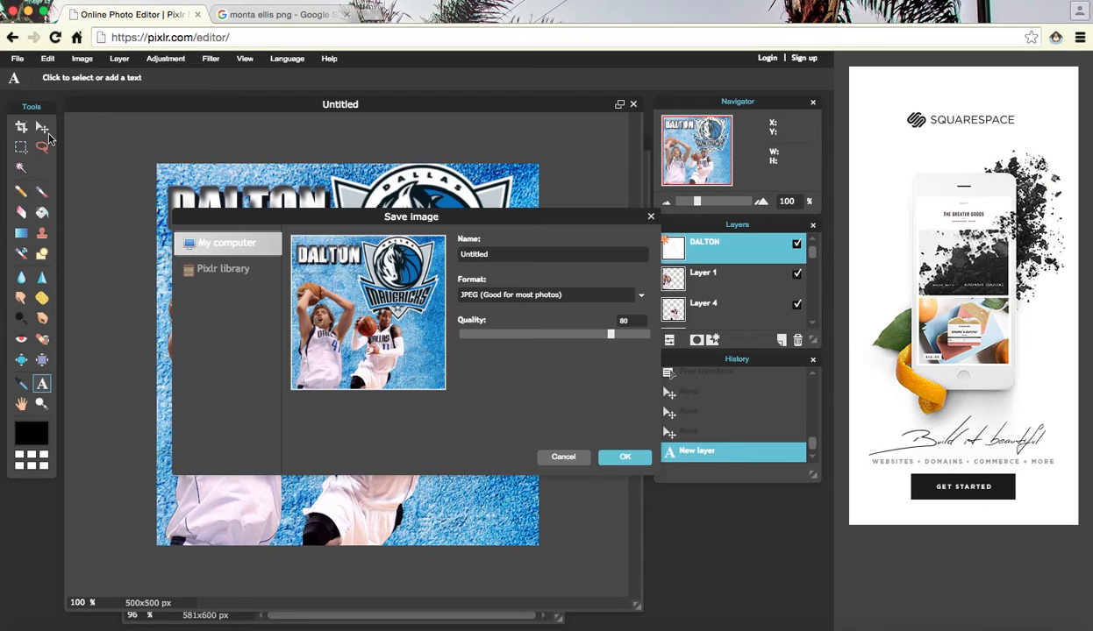
double_click(525, 255)
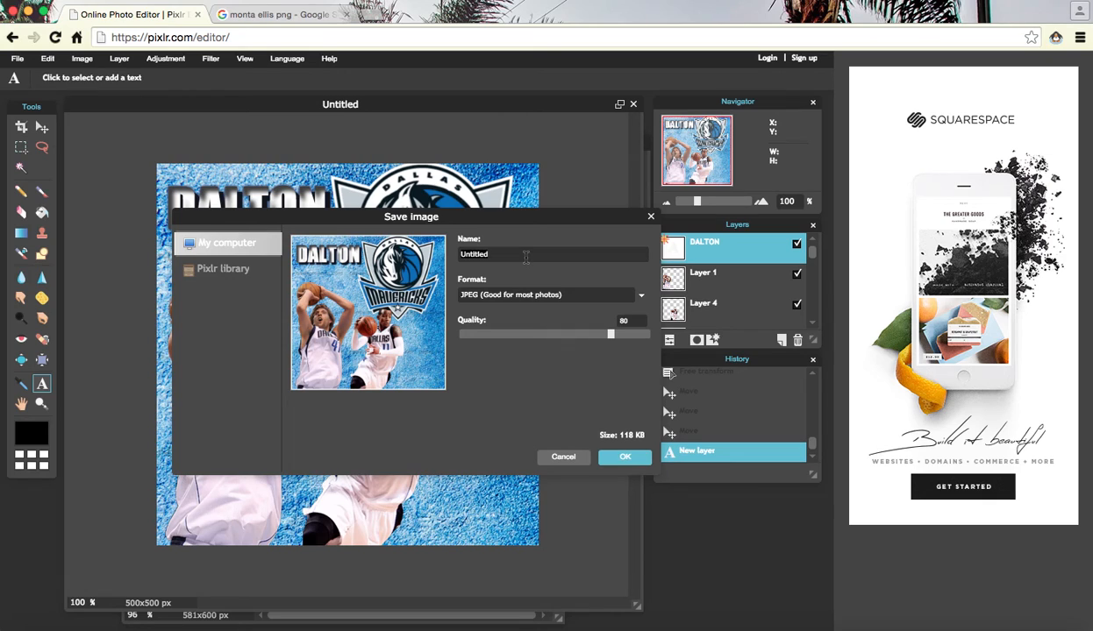
text(mavs logo)
drag(610, 337, 663, 337)
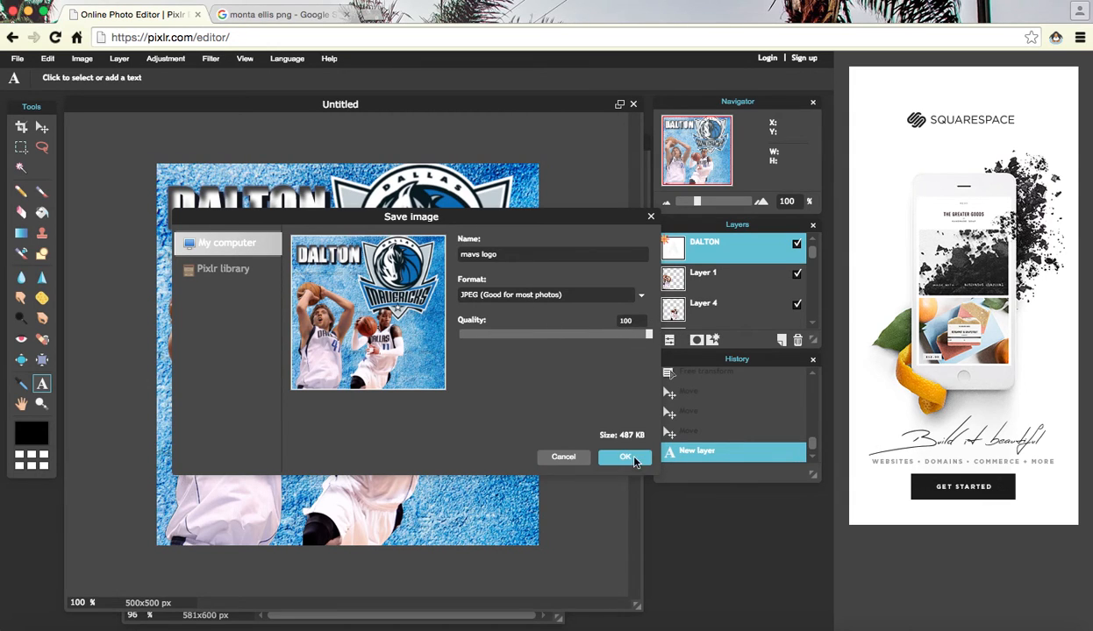
click(633, 456)
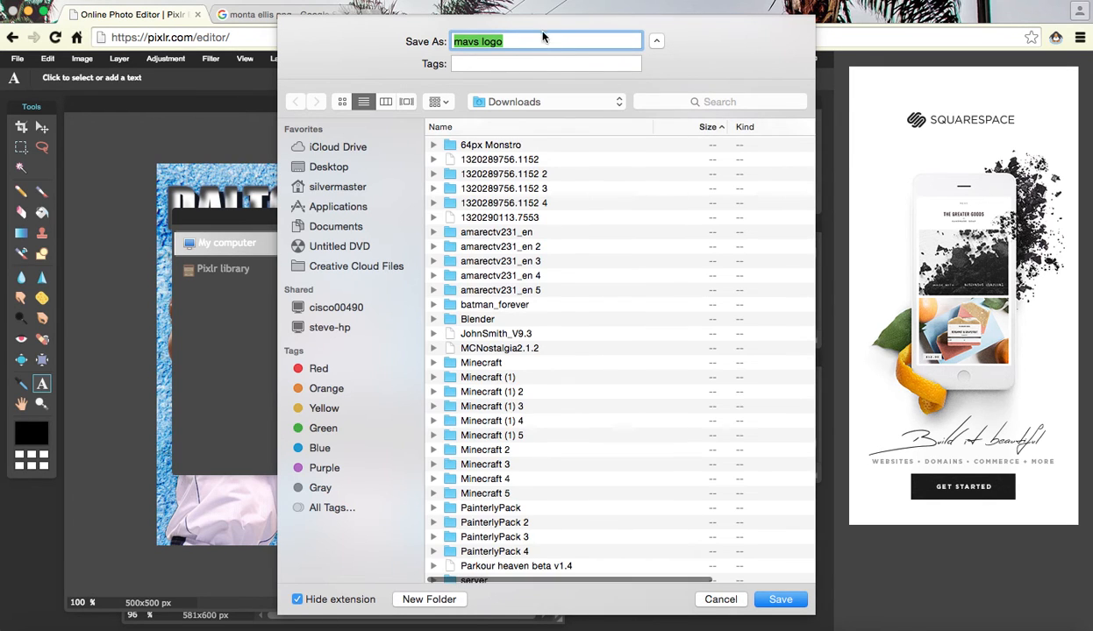
click(783, 601)
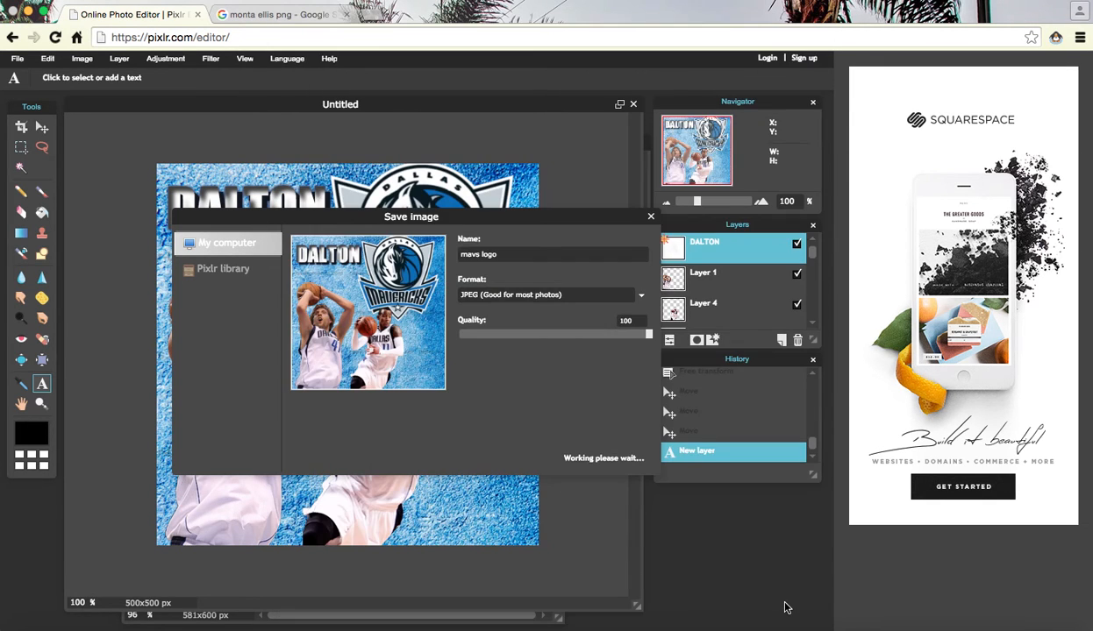